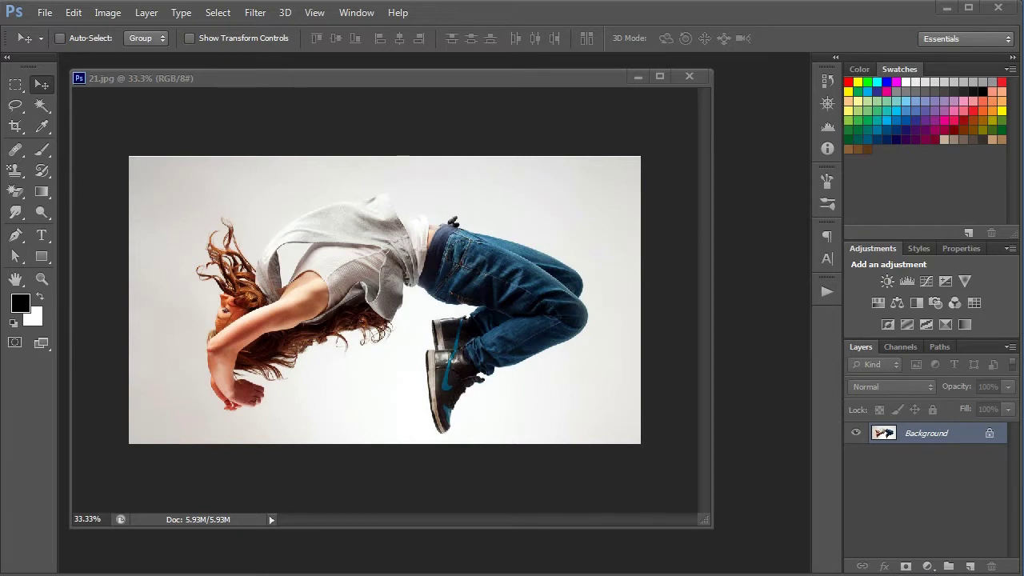
Add a new layer above the photo and fill it from left to right with the blue, white and gold gradient preset.
click(489, 506)
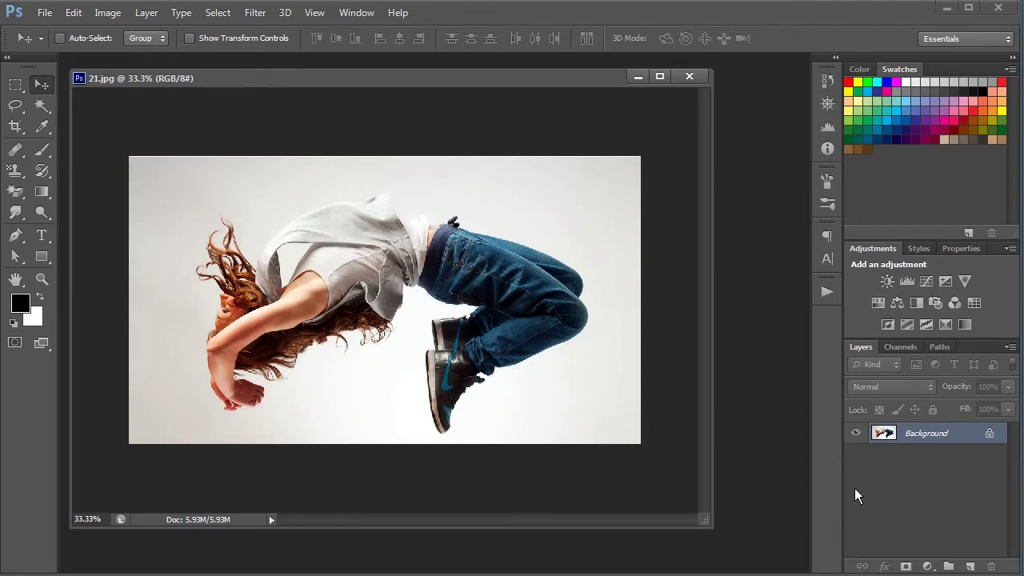
click(969, 565)
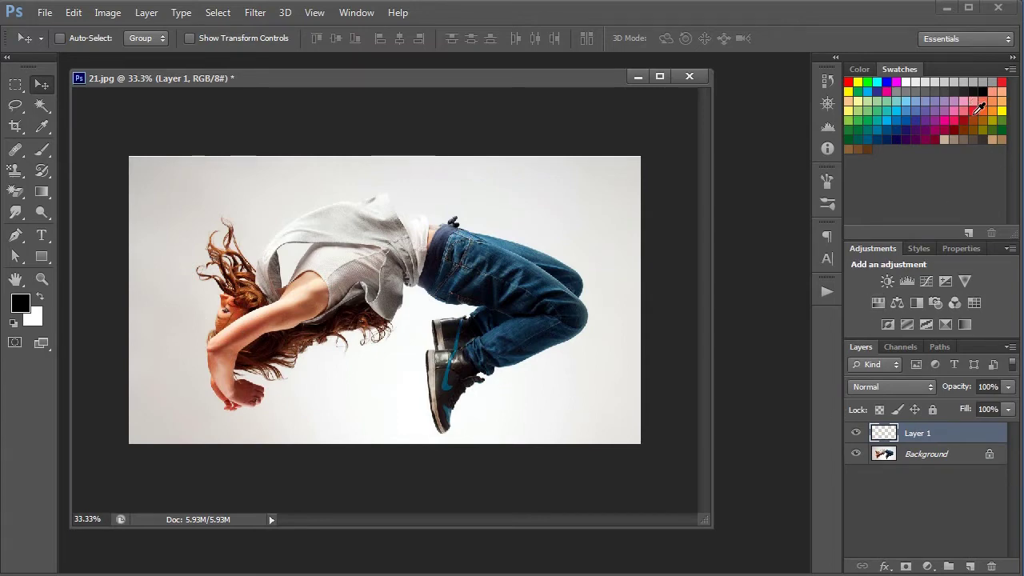
click(42, 192)
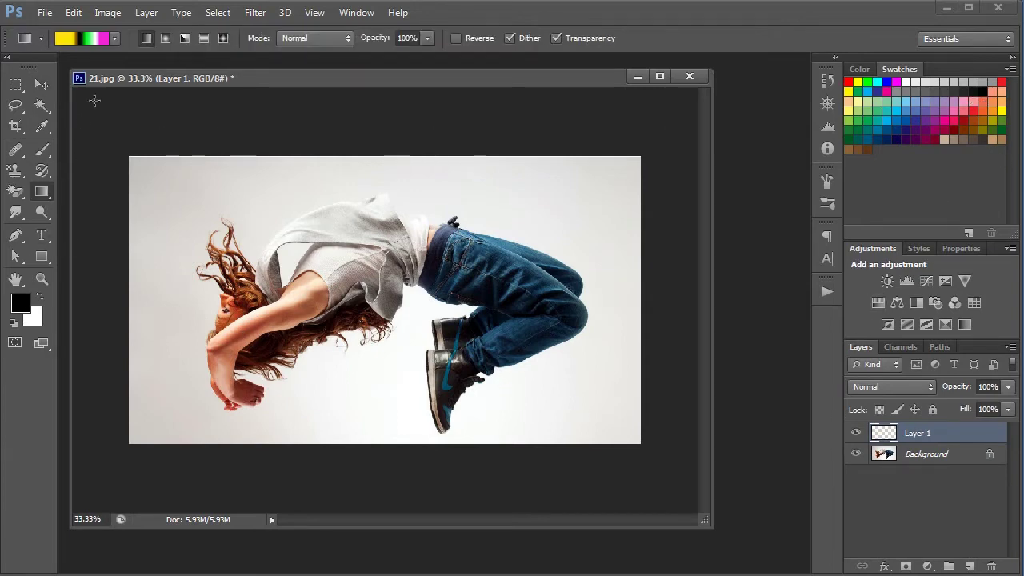
click(97, 36)
click(625, 190)
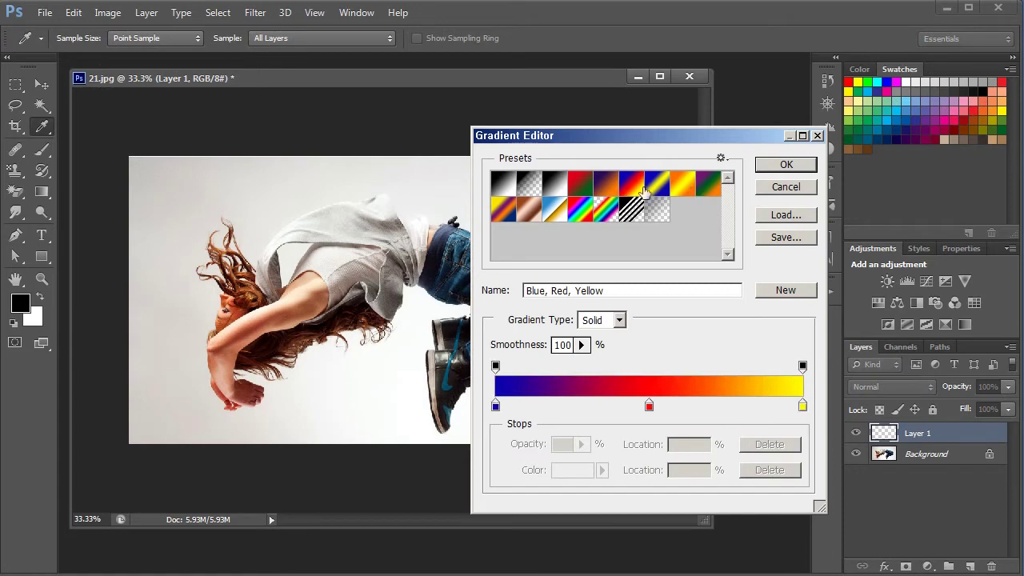
click(536, 212)
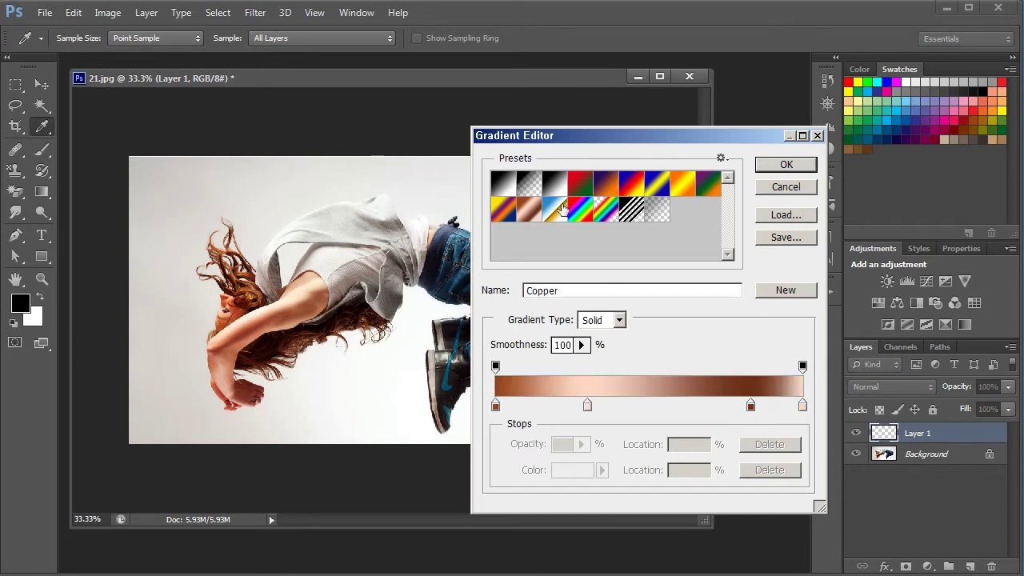
click(562, 208)
click(780, 165)
drag(128, 266, 639, 272)
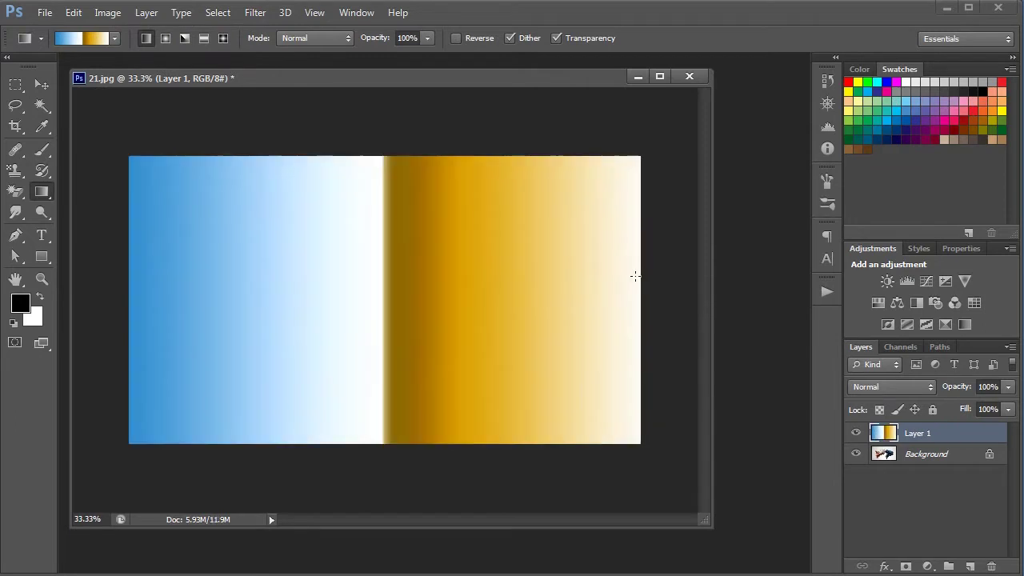
Try lowering the gradient layer's fill to 57%.
click(911, 387)
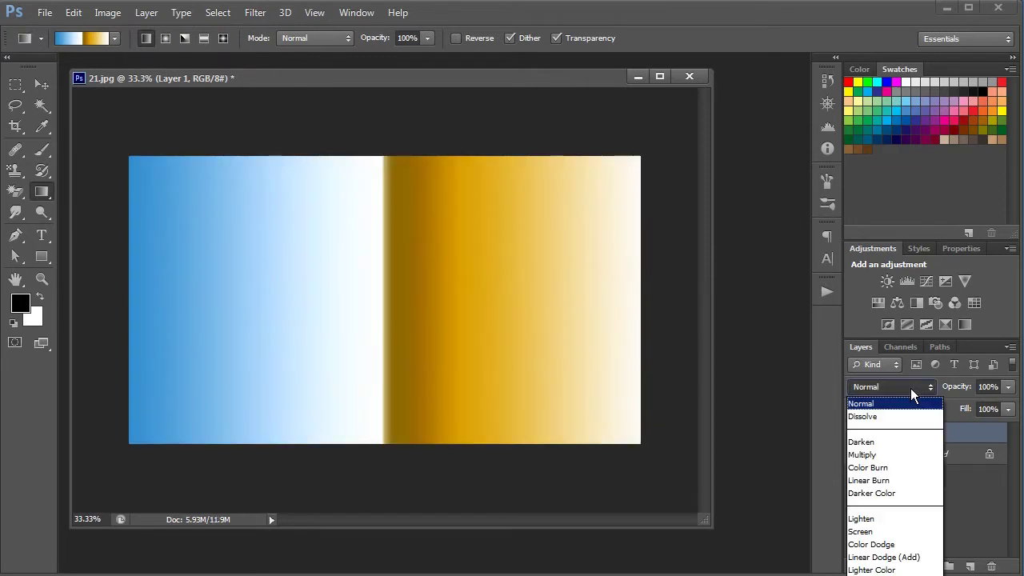
click(910, 388)
click(988, 410)
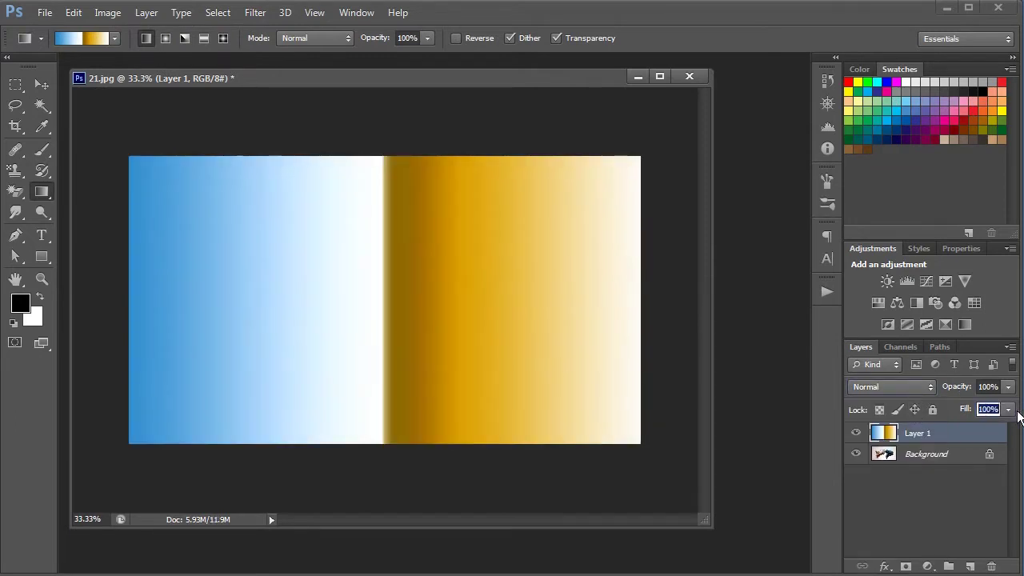
text(60)
click(1010, 410)
mouse_move(980, 423)
mouse_down()
mouse_move(1013, 421)
mouse_move(945, 434)
mouse_move(1022, 433)
mouse_move(966, 431)
mouse_move(1020, 433)
mouse_move(977, 431)
mouse_up()
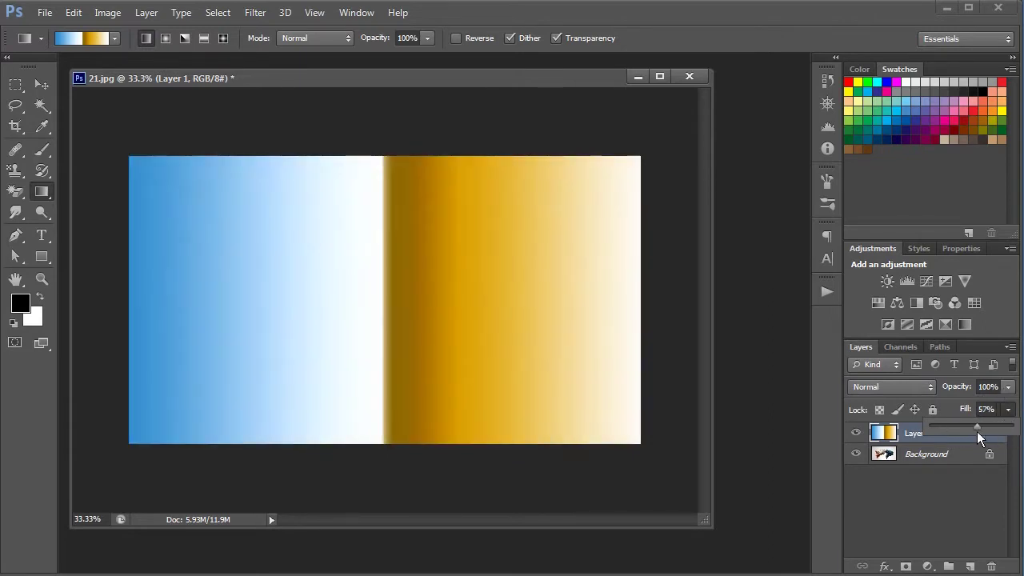
Lower the gradient layer's fill to 0%, and restore it to 100%.
click(1010, 388)
drag(1006, 401, 918, 428)
click(1008, 409)
click(1010, 410)
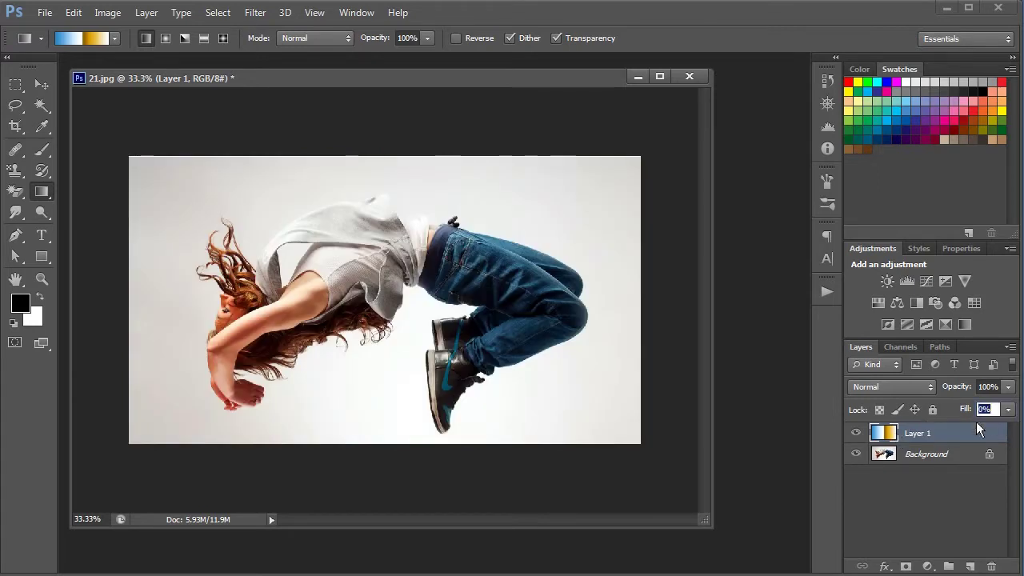
click(1008, 410)
drag(941, 425, 1015, 427)
click(943, 479)
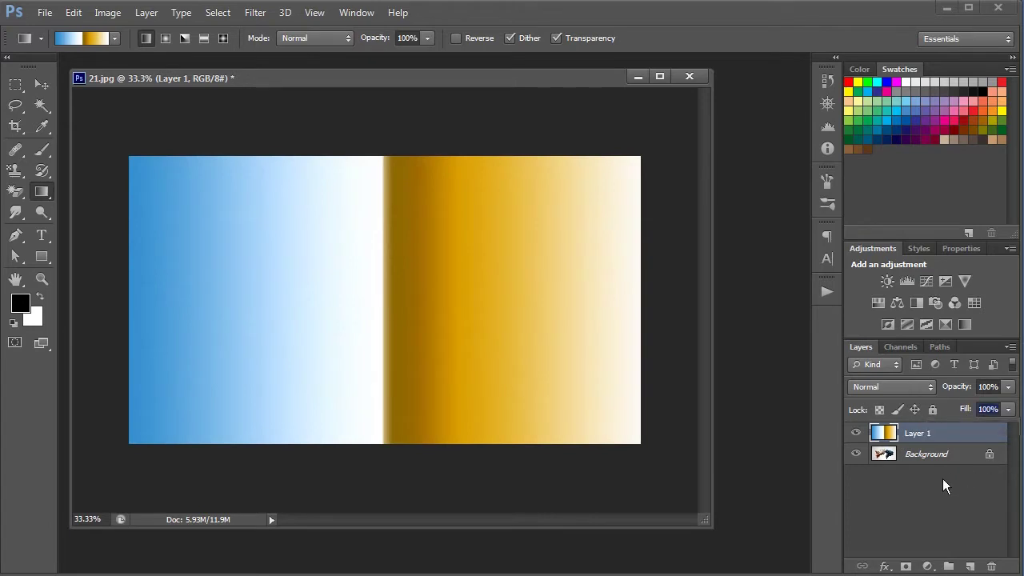
click(950, 469)
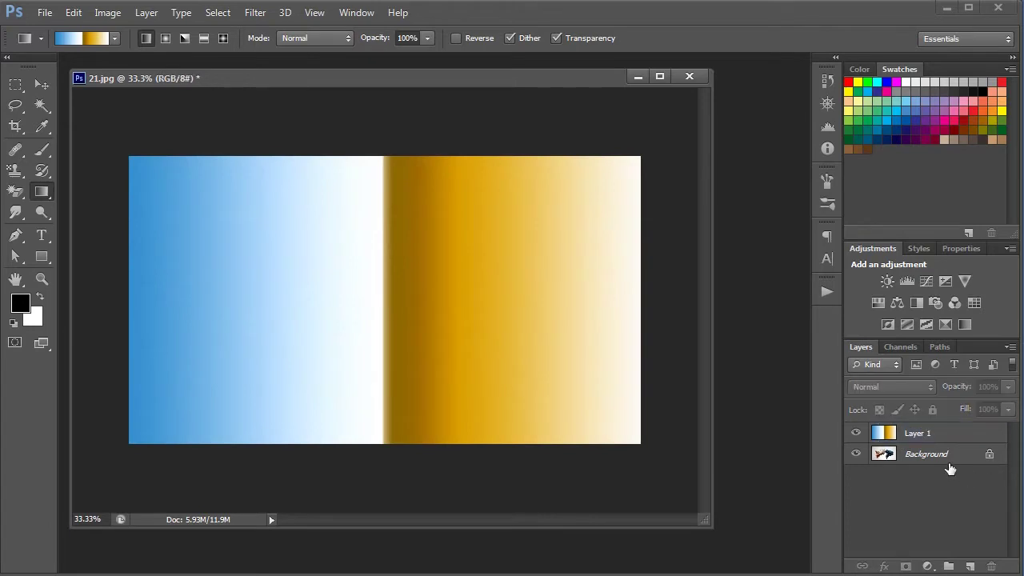
Compare the Dissolve and Darken blend modes on the gradient layer, ending on Darken.
click(910, 433)
click(911, 392)
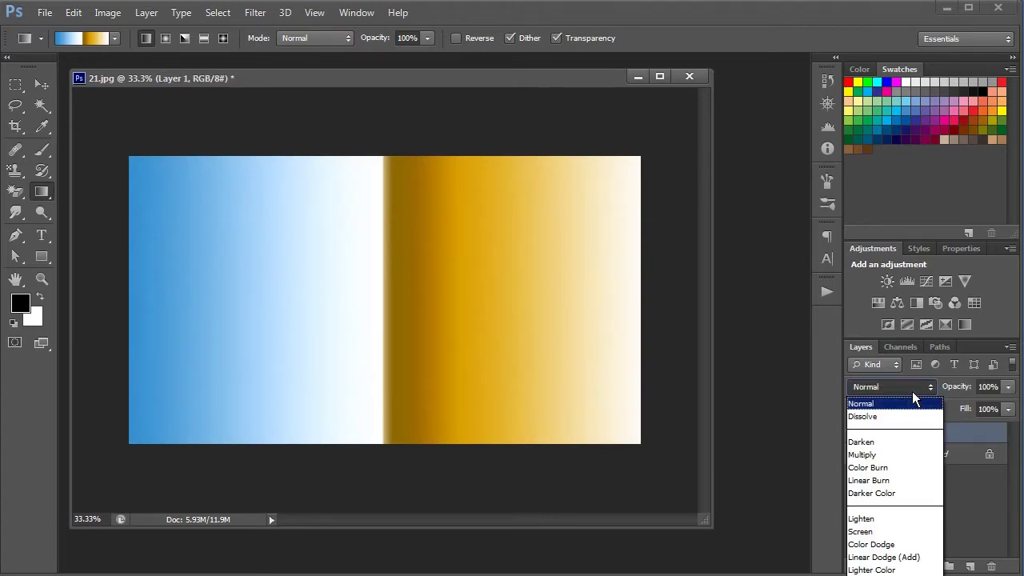
click(911, 415)
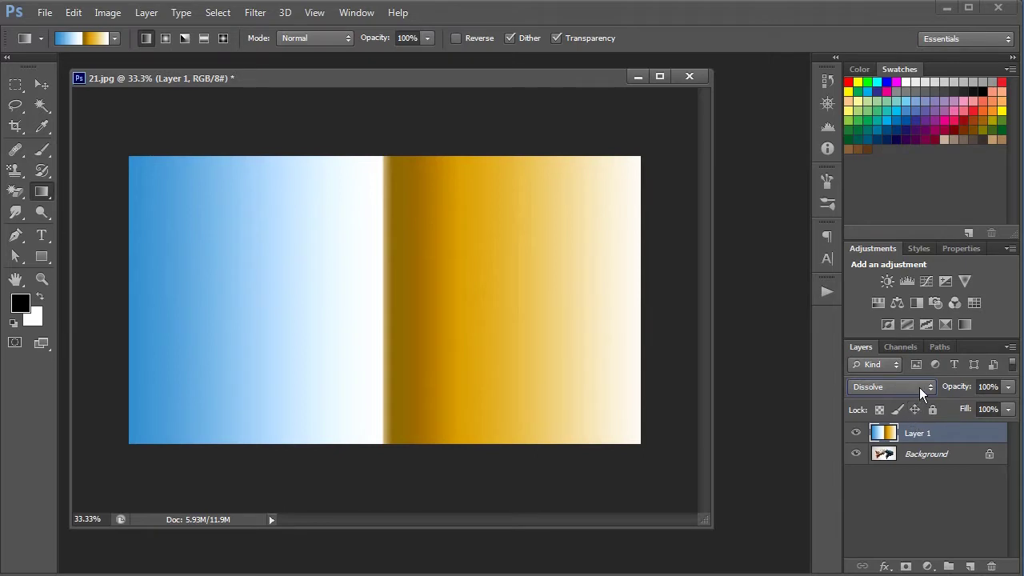
click(920, 388)
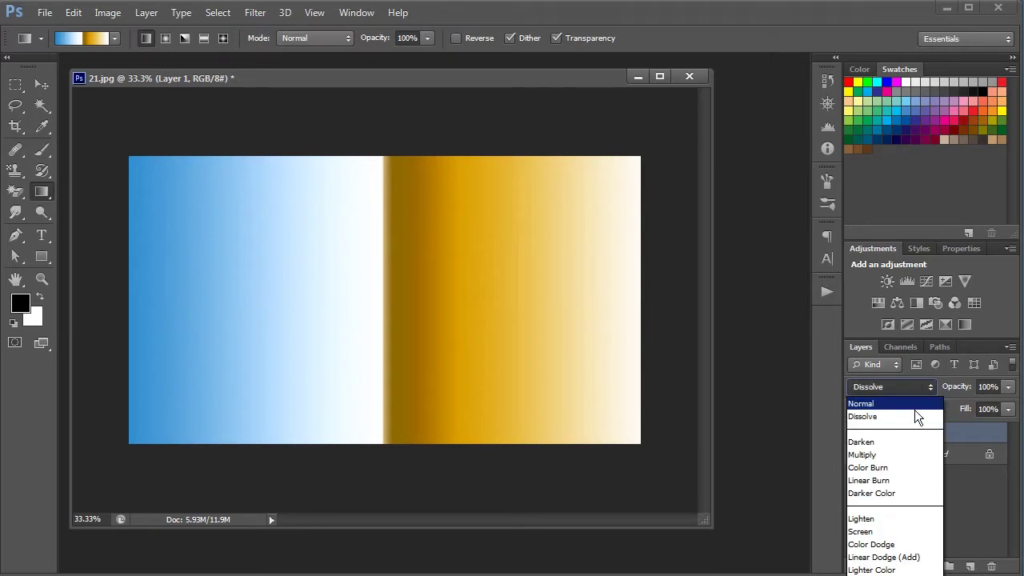
click(909, 439)
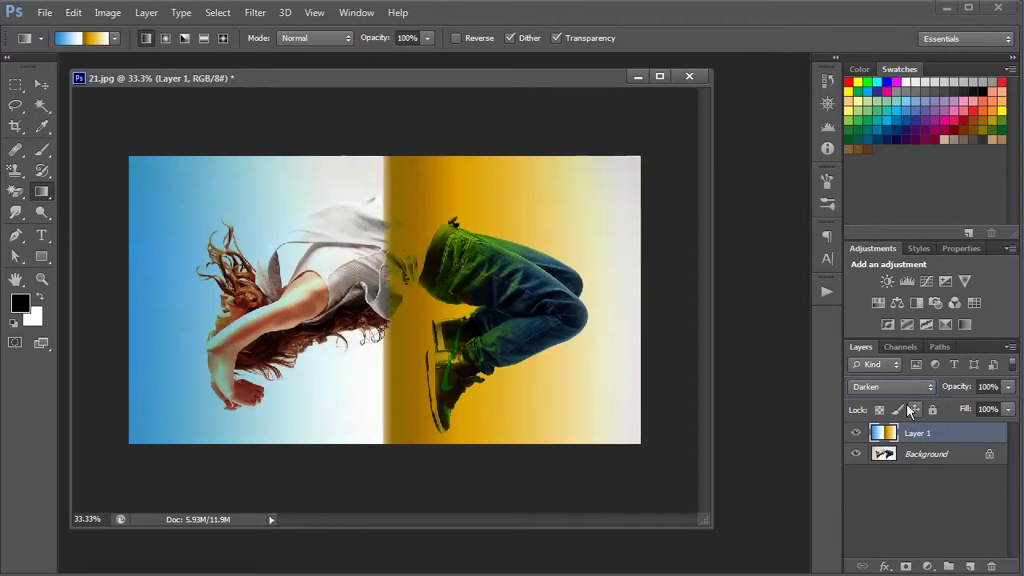
click(904, 388)
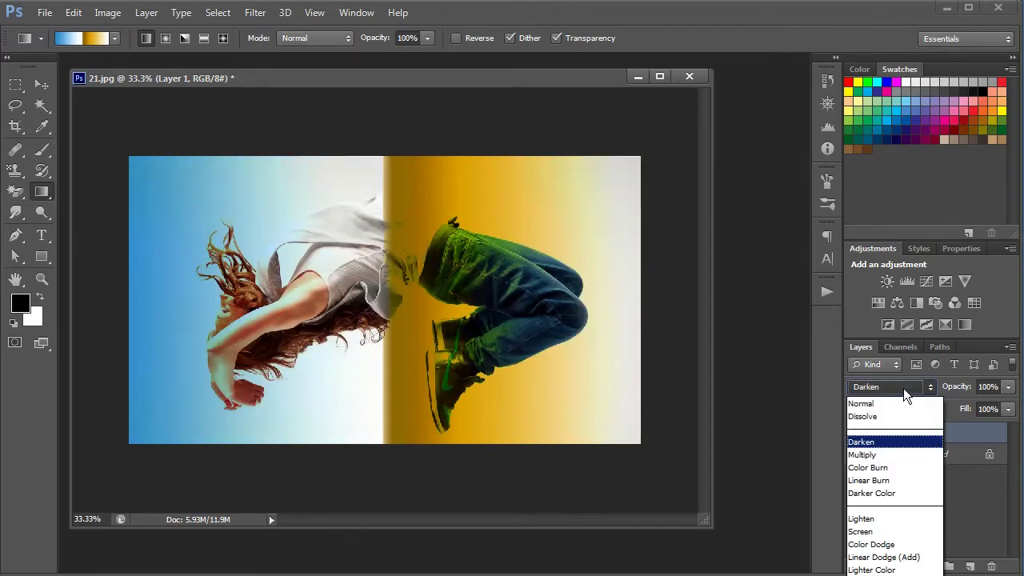
click(899, 417)
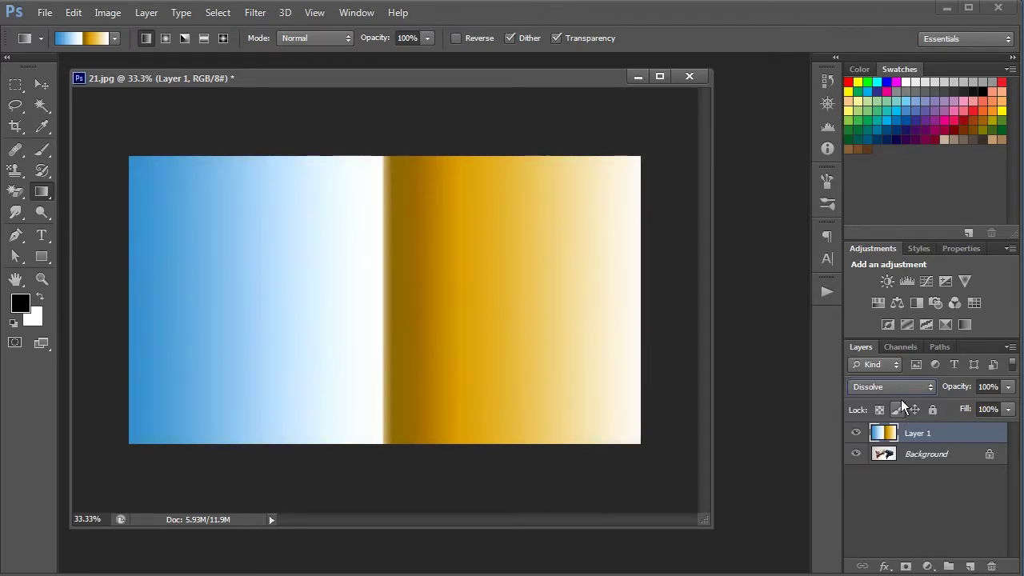
click(904, 391)
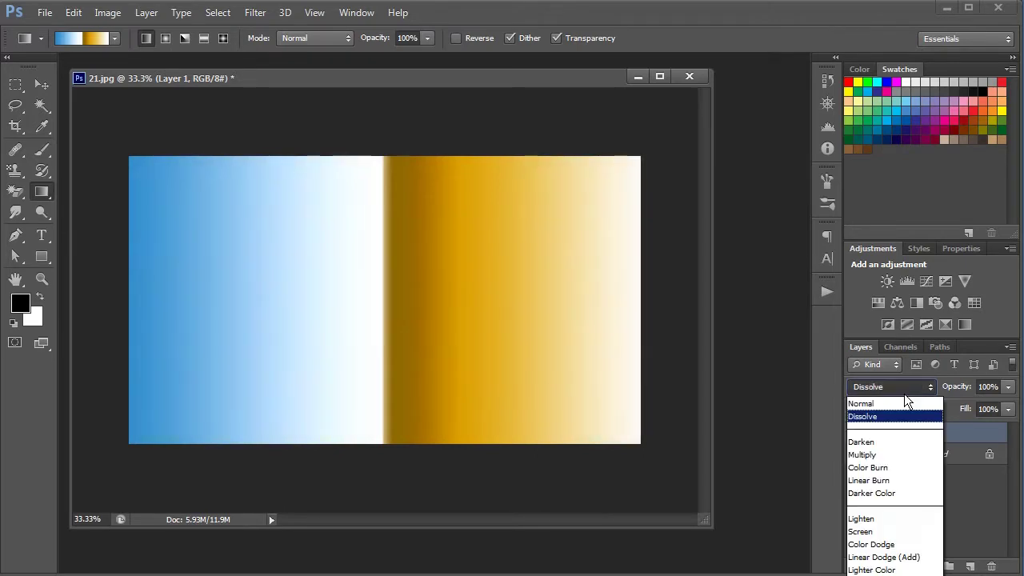
click(904, 442)
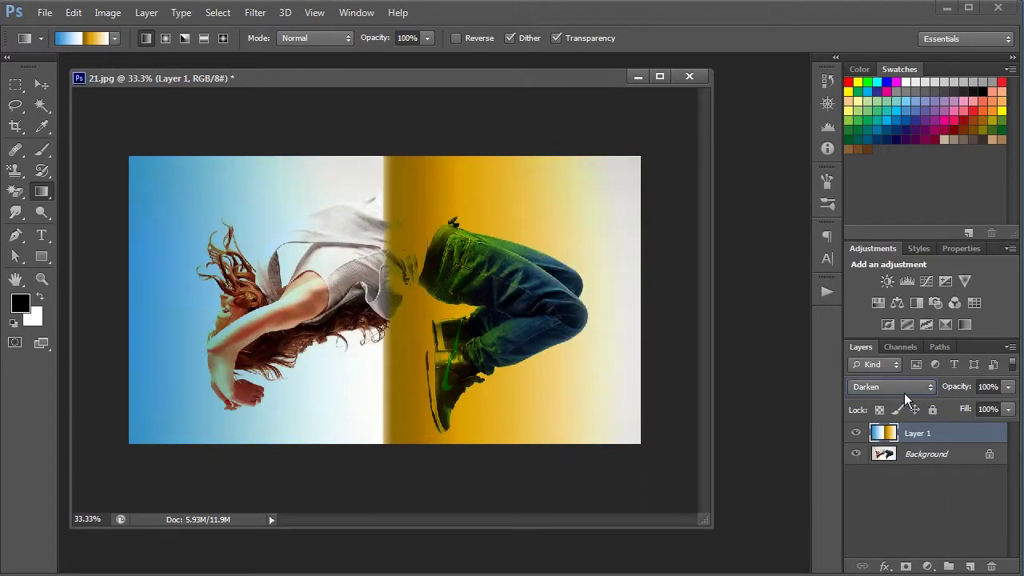
Step the gradient layer through the Multiply, Color Burn, Linear Burn and Darker Color blend modes.
scroll(907, 391, down, 1)
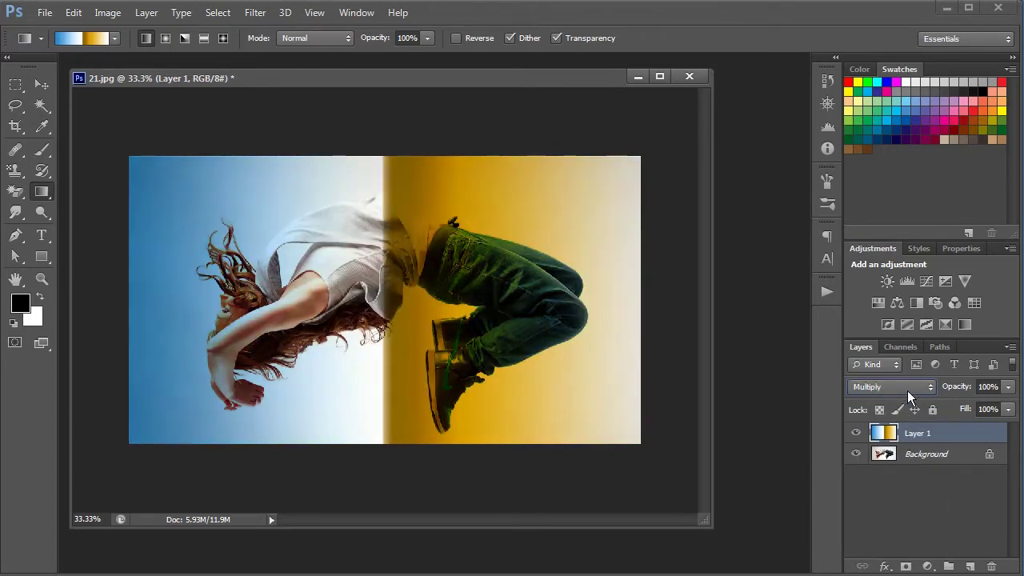
scroll(907, 390, down, 1)
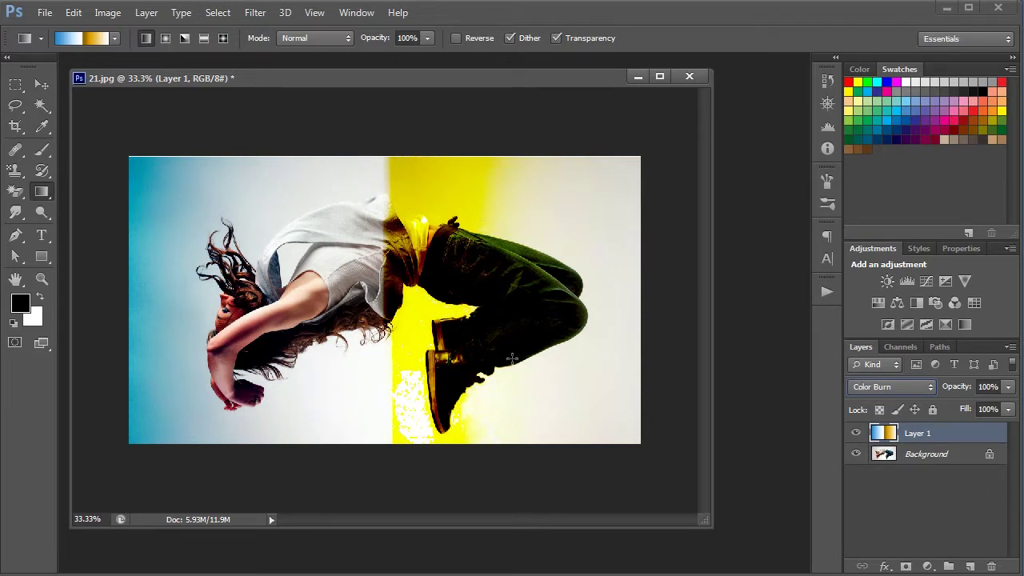
key(Down)
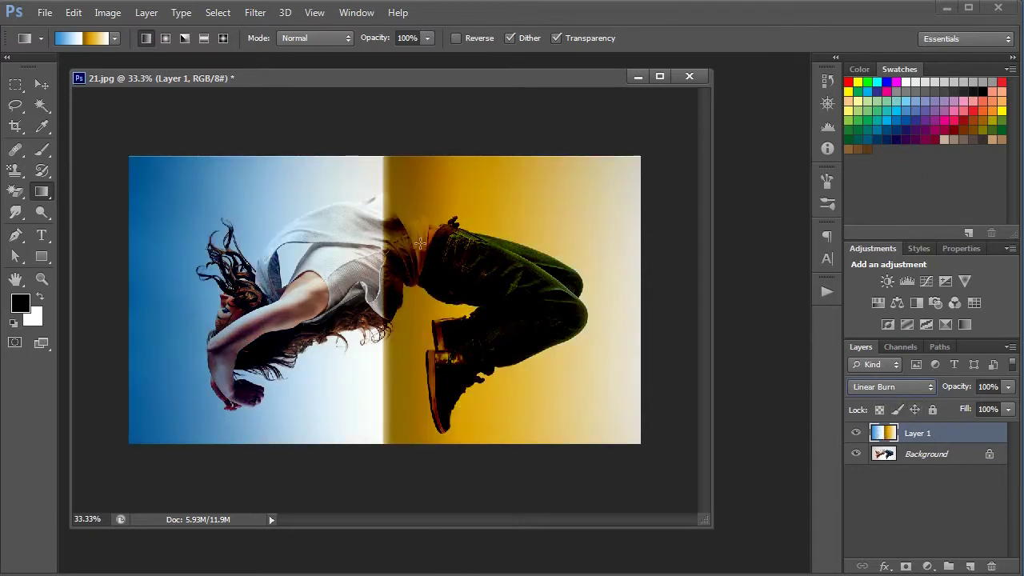
key(Down)
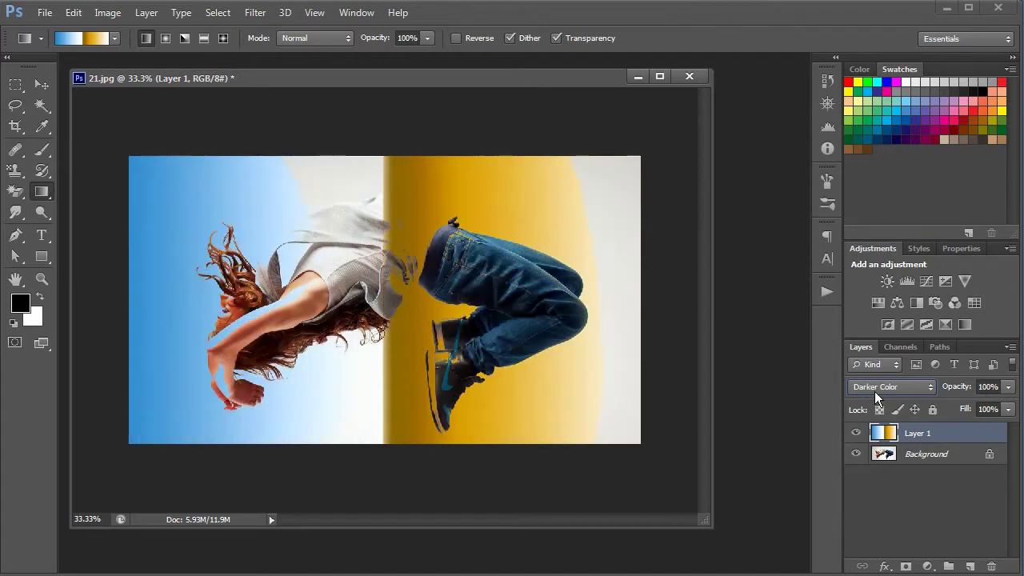
Step the gradient layer through the Lighten, Screen, Color Dodge, Linear Dodge (Add) and Lighter Color blend modes.
click(879, 389)
click(884, 389)
key(Down)
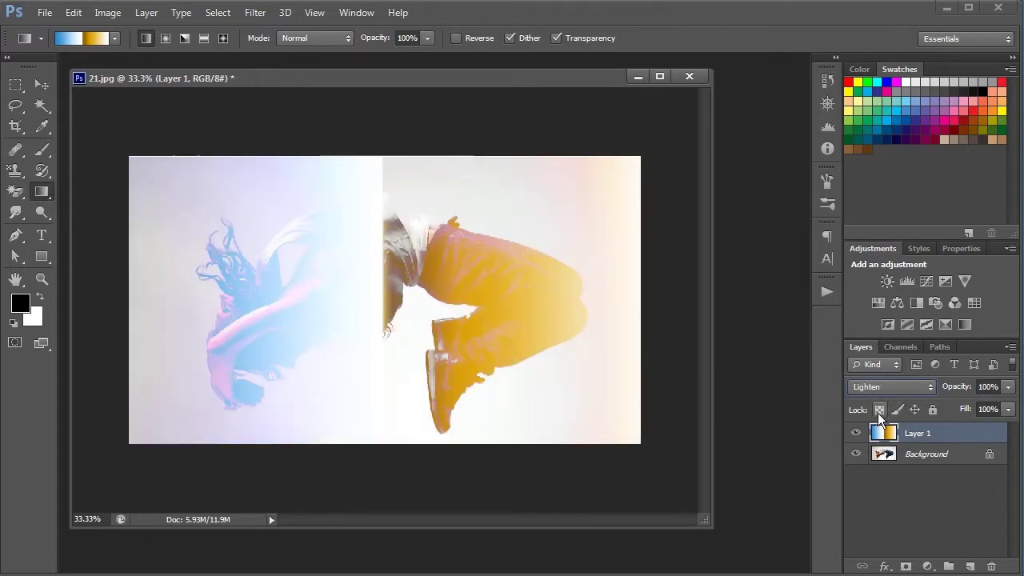
key(Down)
key(Down)
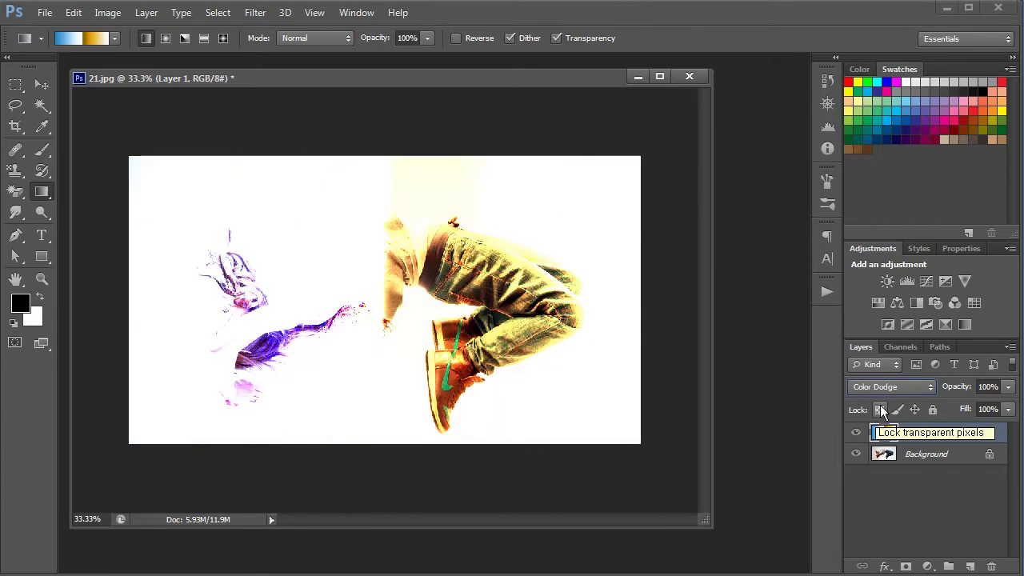
key(Up)
key(Down)
key(Up)
click(894, 385)
click(894, 385)
key(Down)
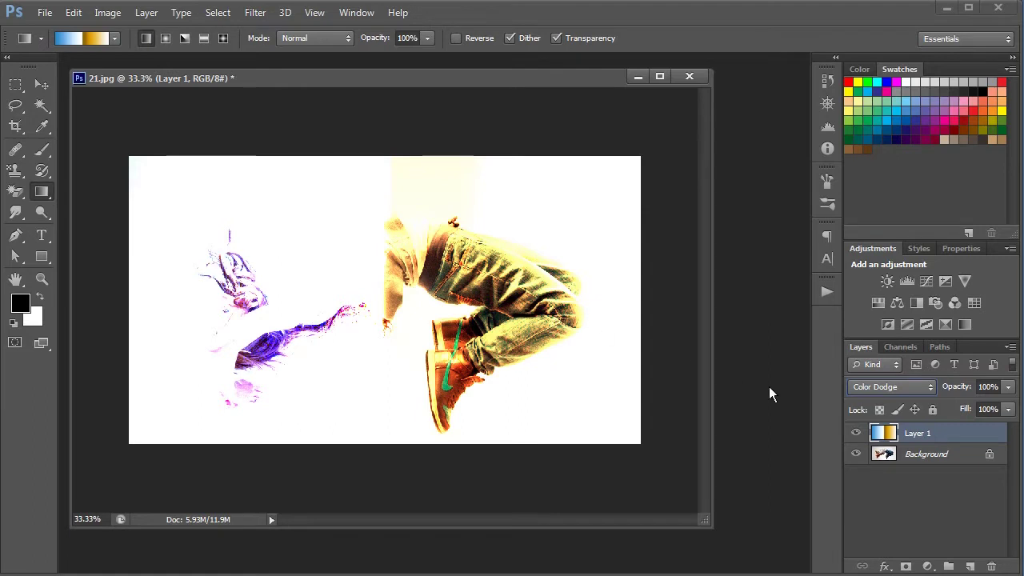
scroll(891, 393, down, 1)
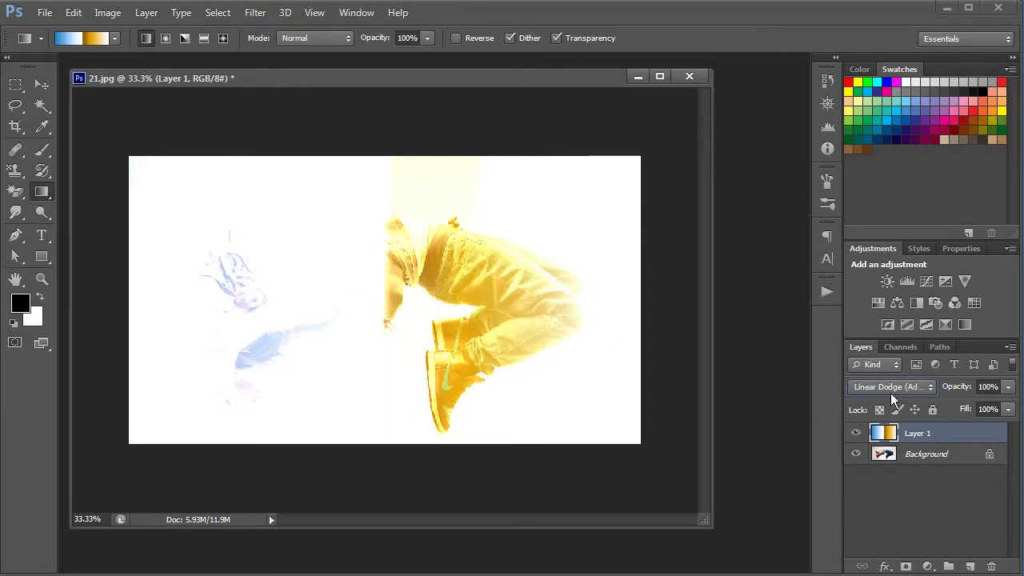
scroll(890, 386, down, 1)
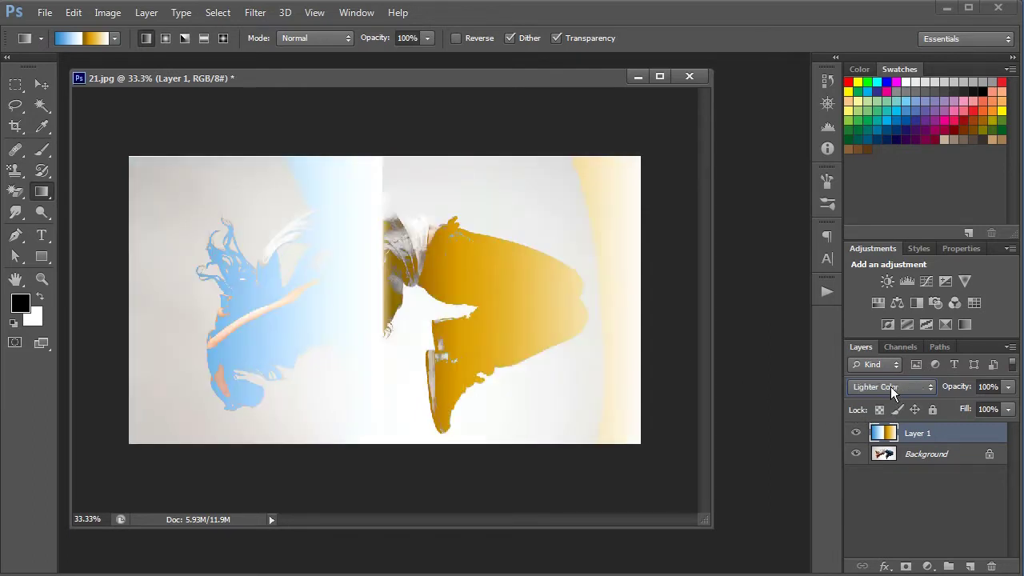
Try the Overlay, Soft Light and Hard Light blend modes on the gradient layer.
scroll(891, 386, down, 1)
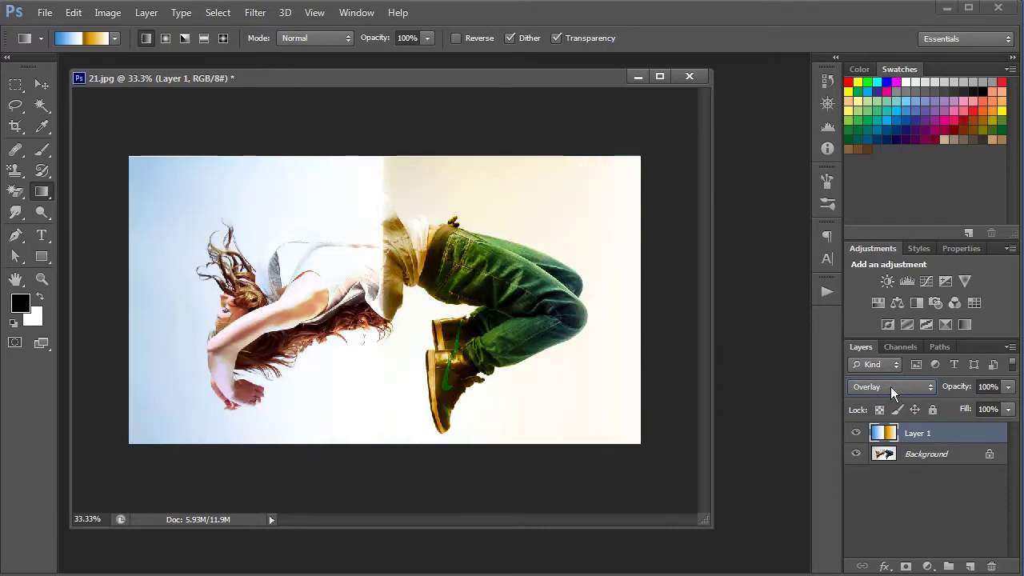
click(891, 387)
click(891, 387)
click(862, 387)
click(864, 388)
key(Down)
key(Up)
key(Down)
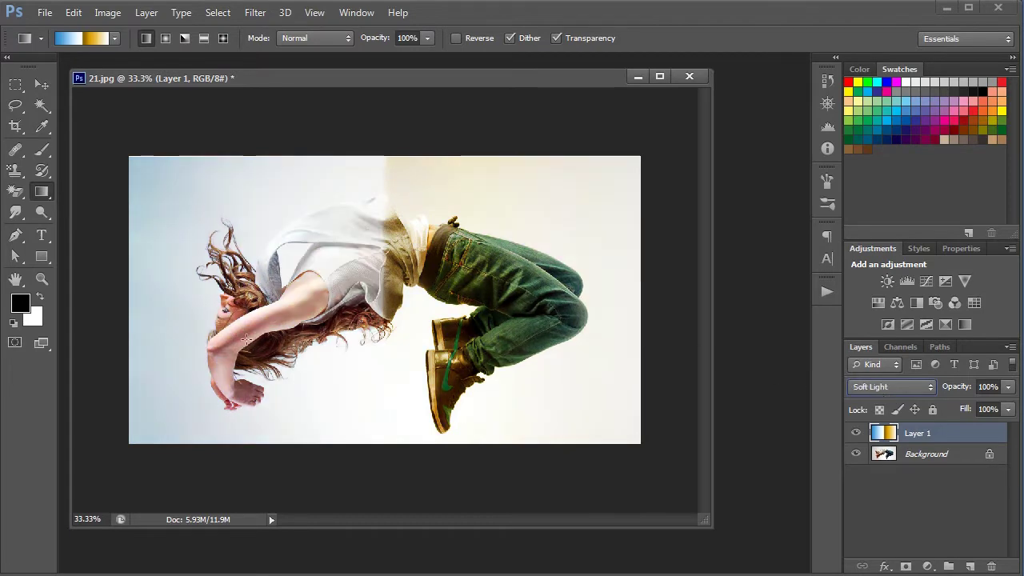
key(Down)
key(Down)
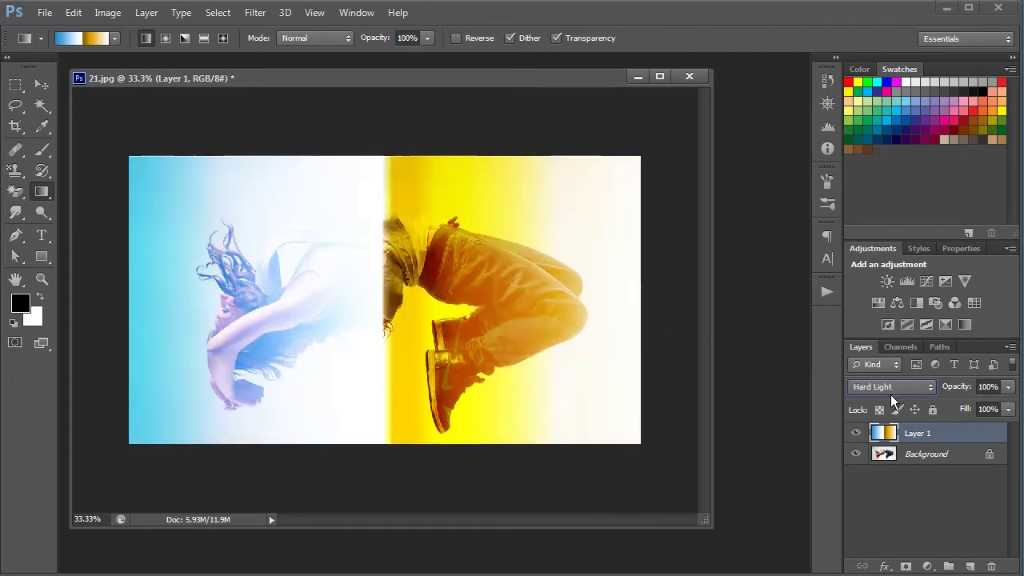
Advance the gradient layer's blend mode through Linear Light and Pin Light to Hard Mix.
key(Down)
key(Down)
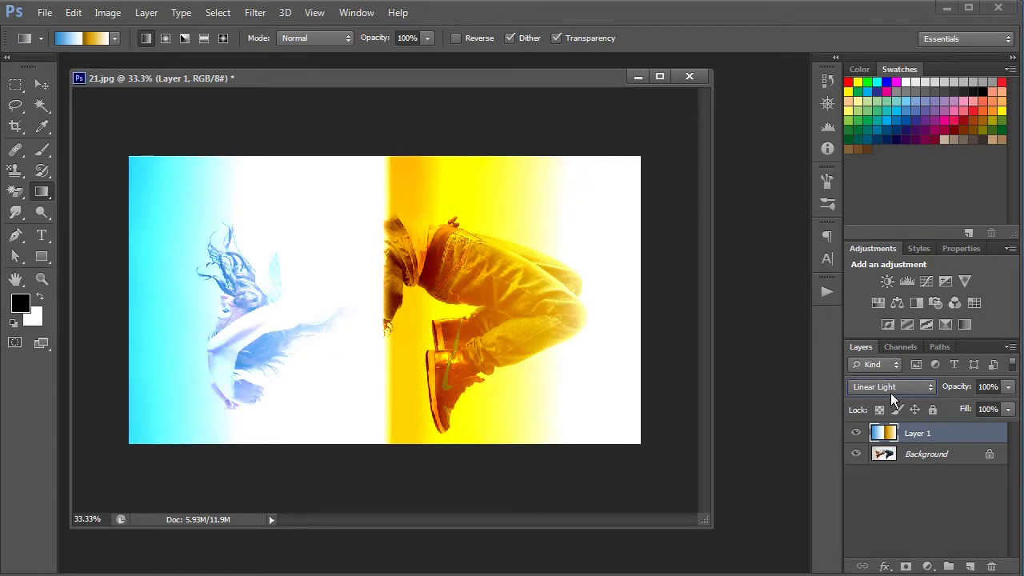
click(891, 383)
click(890, 383)
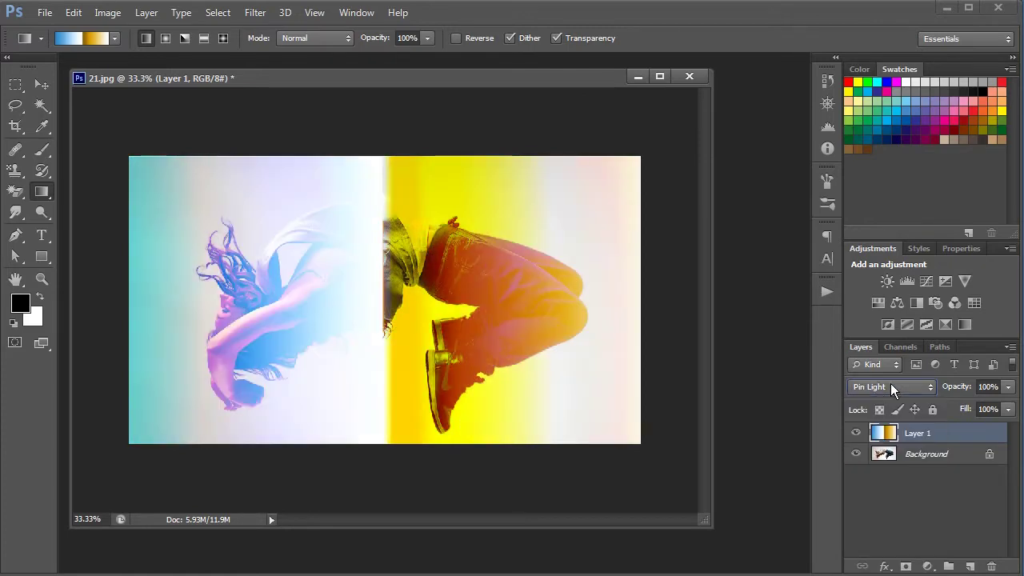
key(Down)
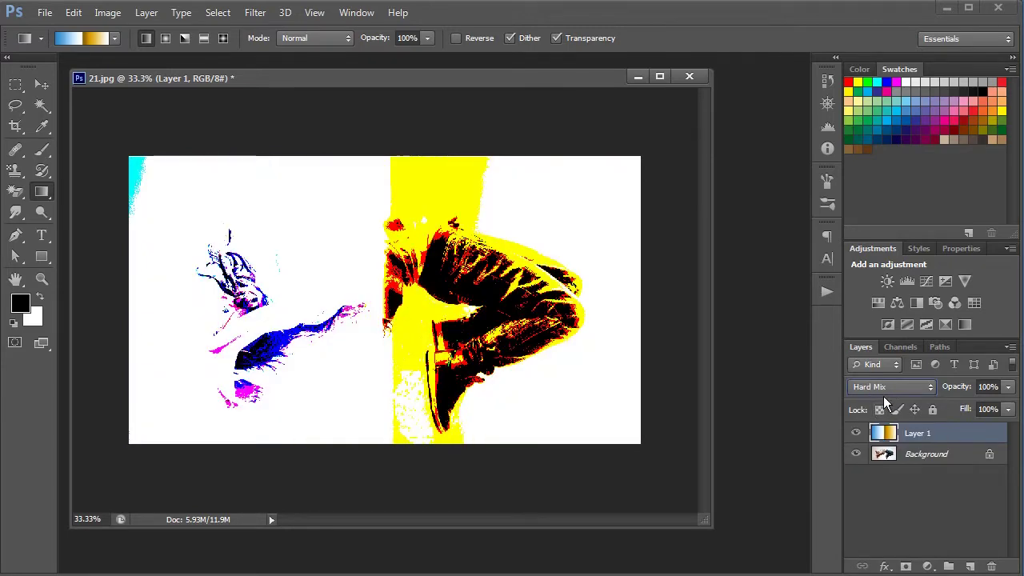
Try the Difference blend mode on the gradient layer.
click(888, 387)
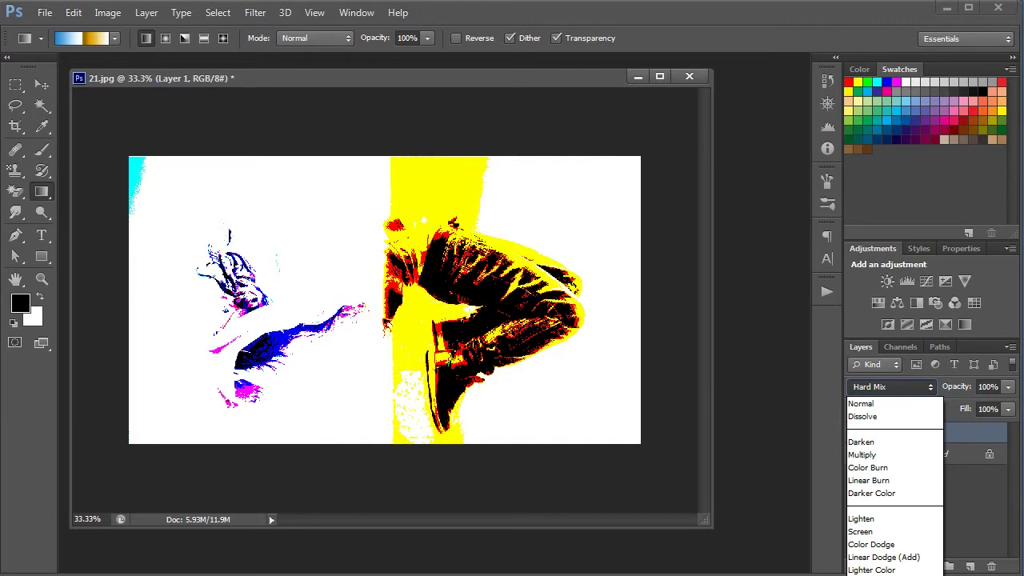
click(880, 575)
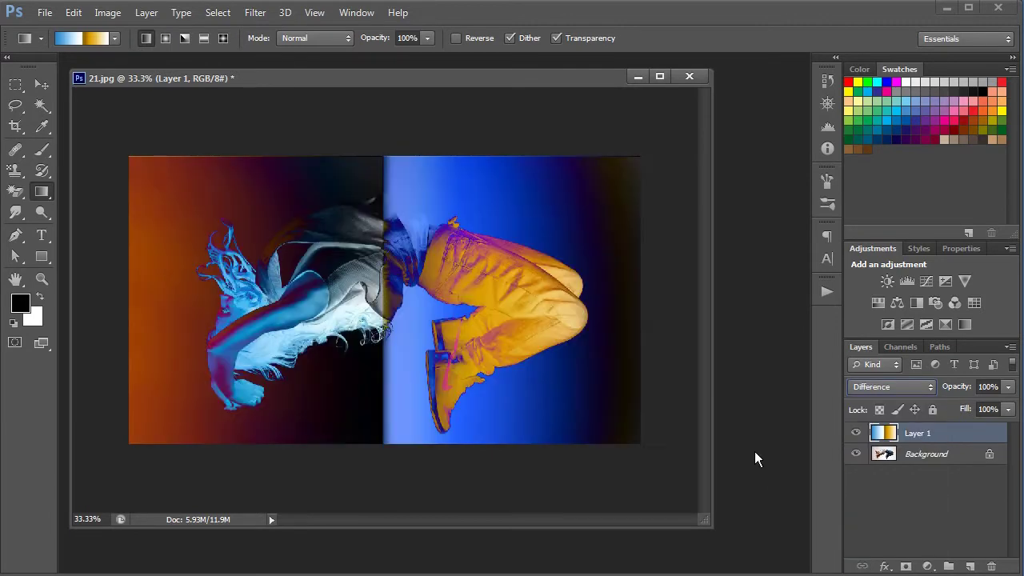
click(881, 387)
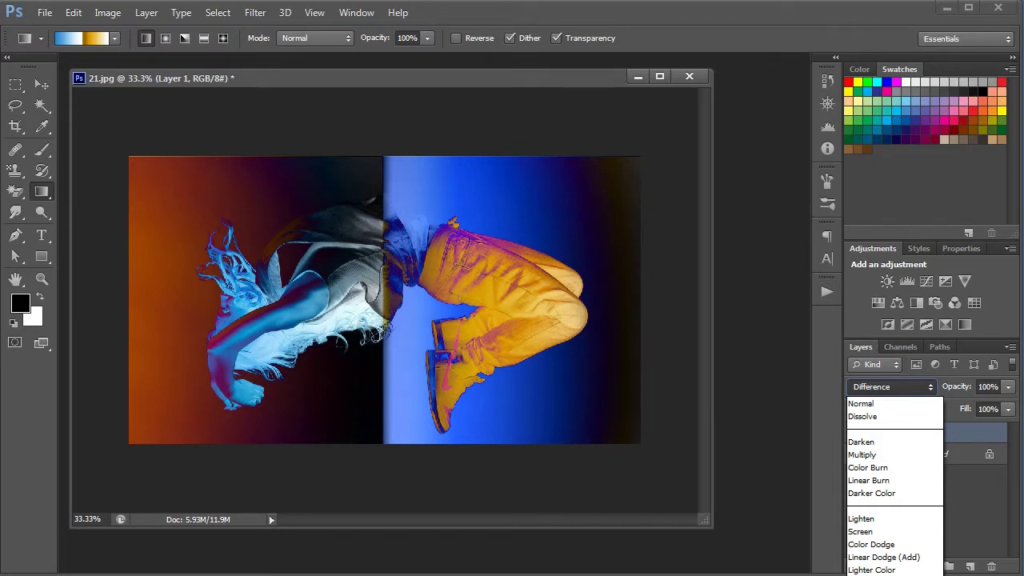
click(873, 388)
click(884, 388)
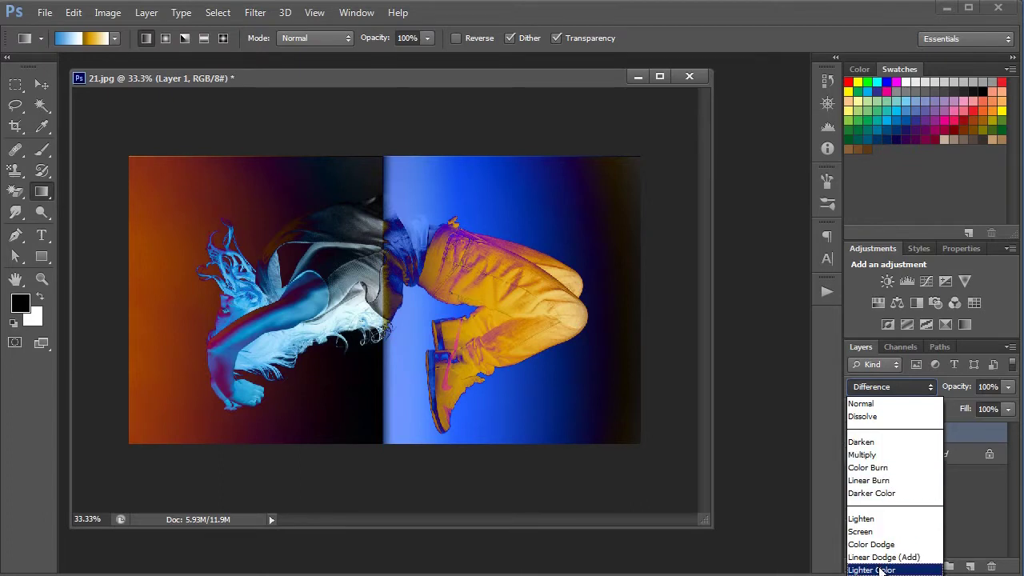
click(880, 390)
click(879, 388)
click(881, 390)
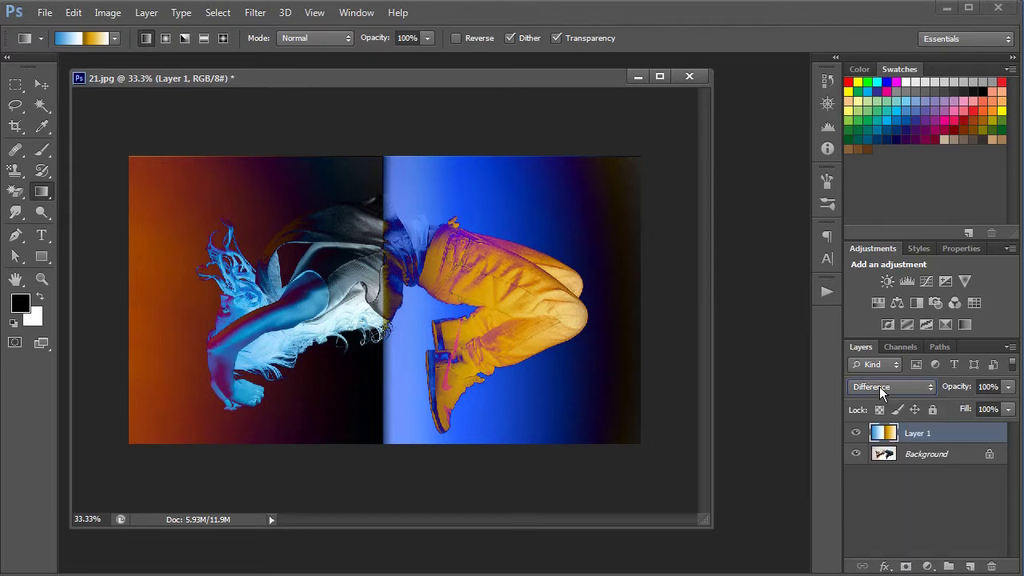
Step the gradient layer's blend mode back and forth between Difference and Subtract, finishing on Divide.
key(Down)
key(Down)
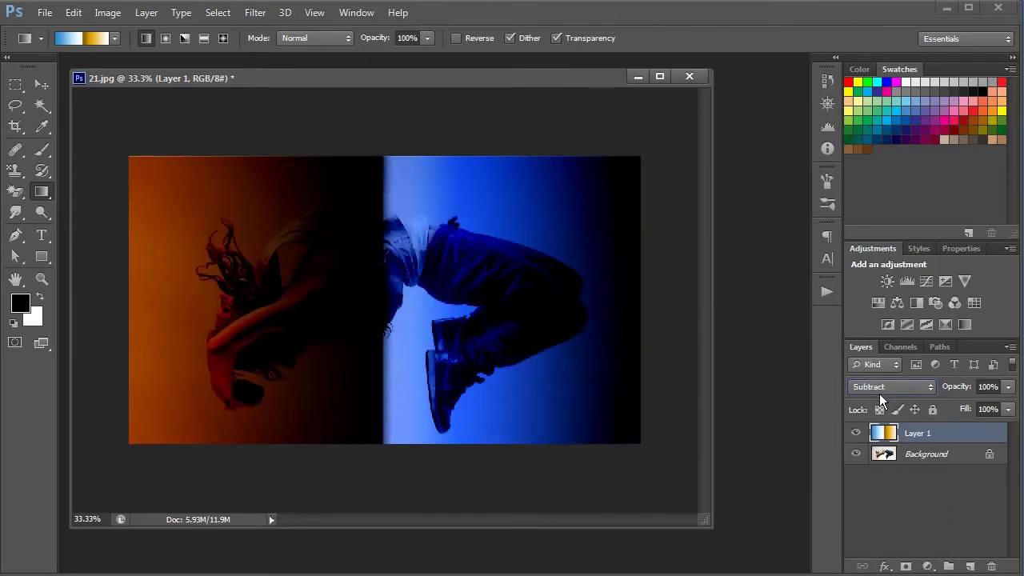
key(Up)
key(Up)
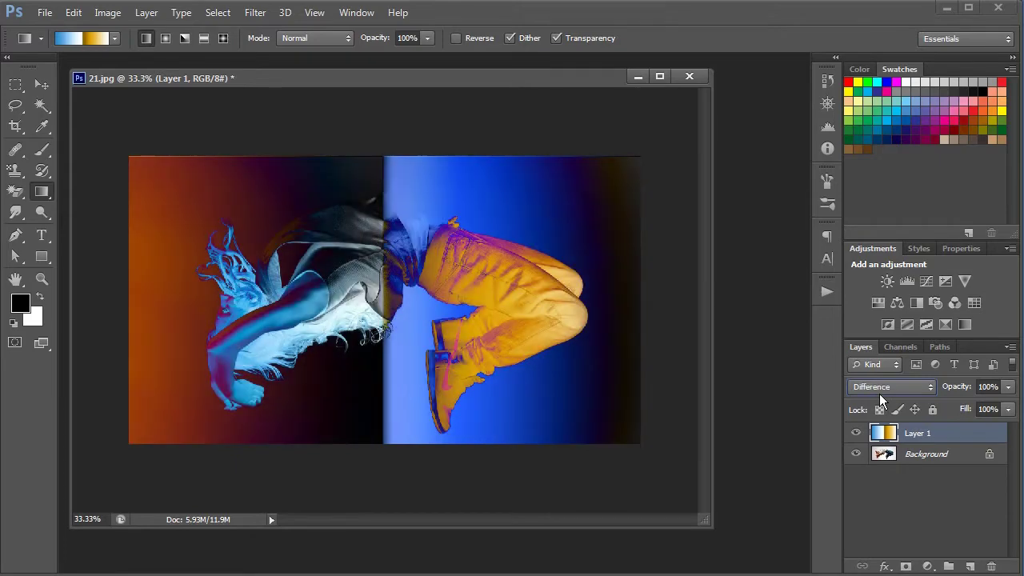
key(Up)
key(Down)
key(Down)
key(Down)
key(Down)
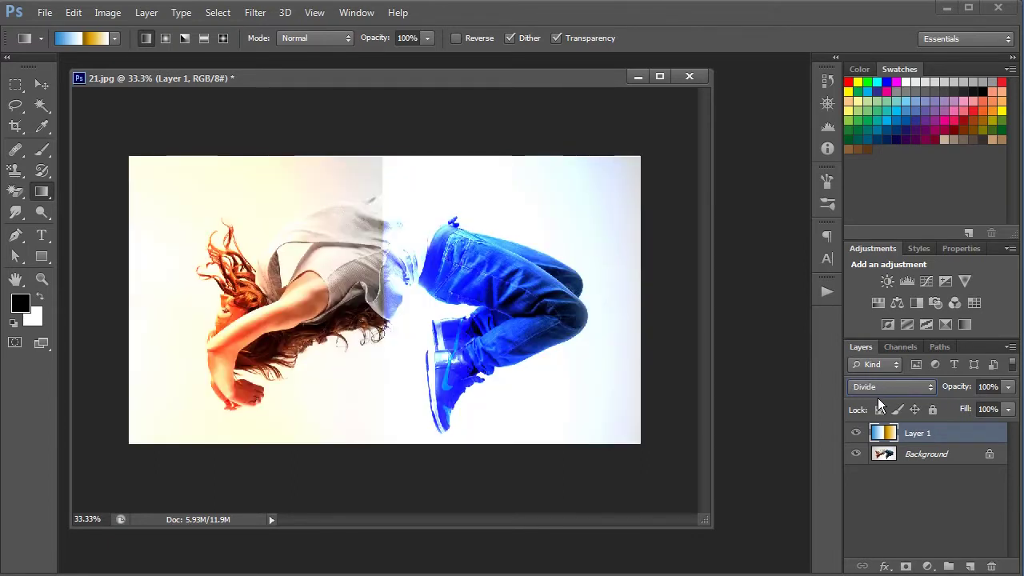
Try the Hue blend mode on the gradient layer.
click(907, 388)
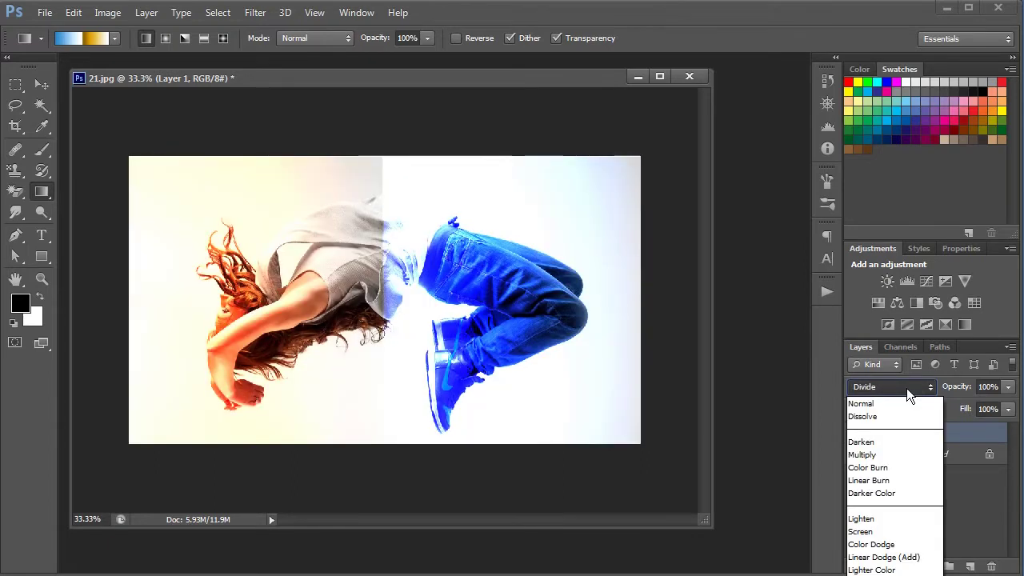
click(907, 388)
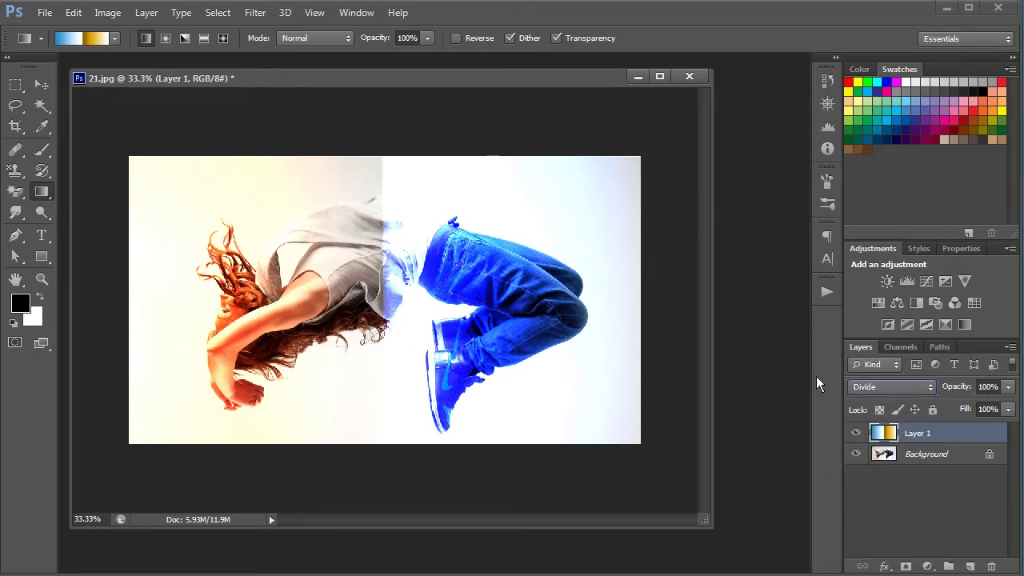
click(864, 385)
click(865, 387)
key(Down)
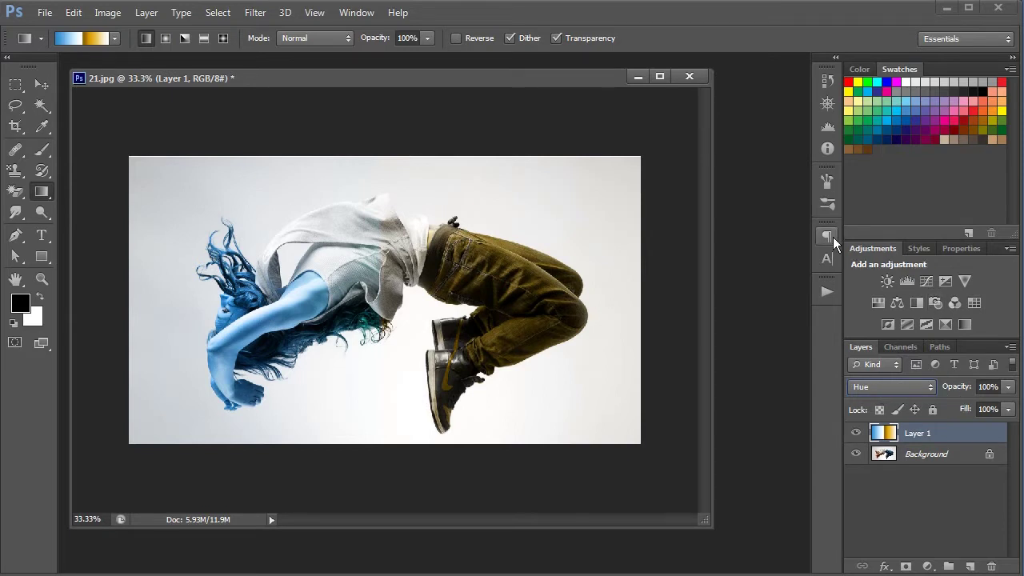
click(896, 387)
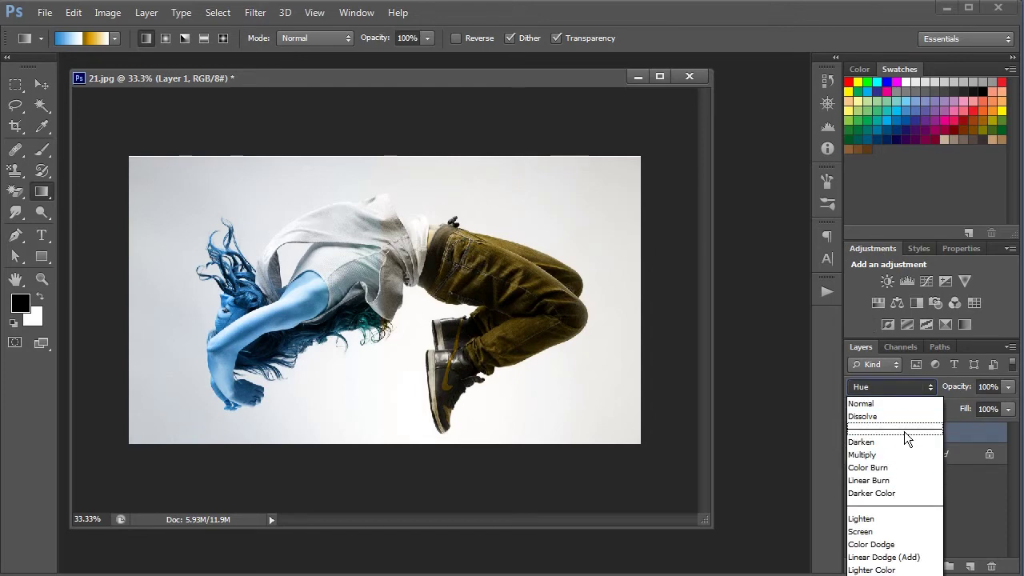
click(912, 387)
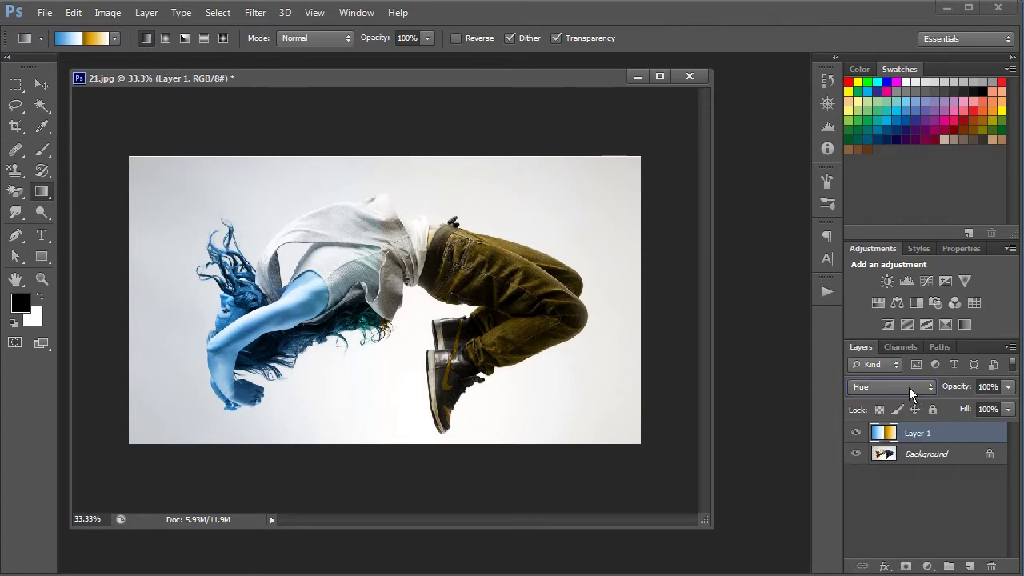
Undo the gradient layer's blend mode change and step backwards through Luminosity, Color, Saturation and Hue.
key(ctrl+z)
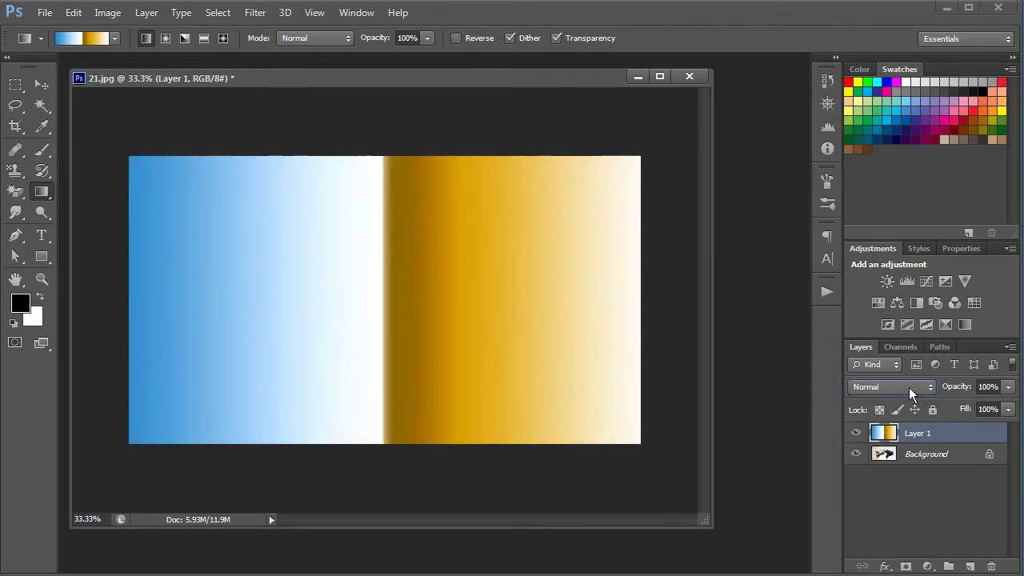
click(909, 387)
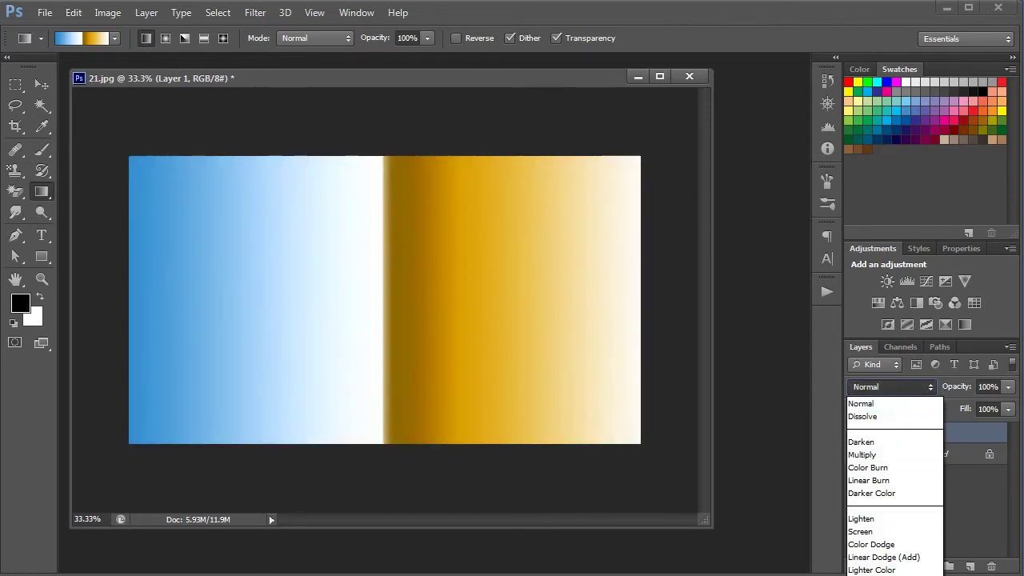
click(876, 575)
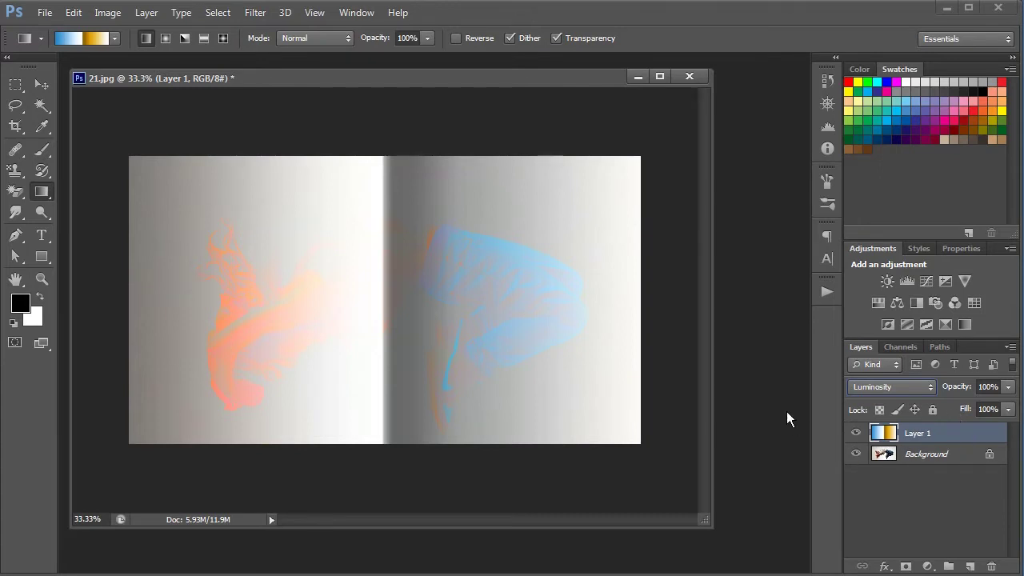
key(Up)
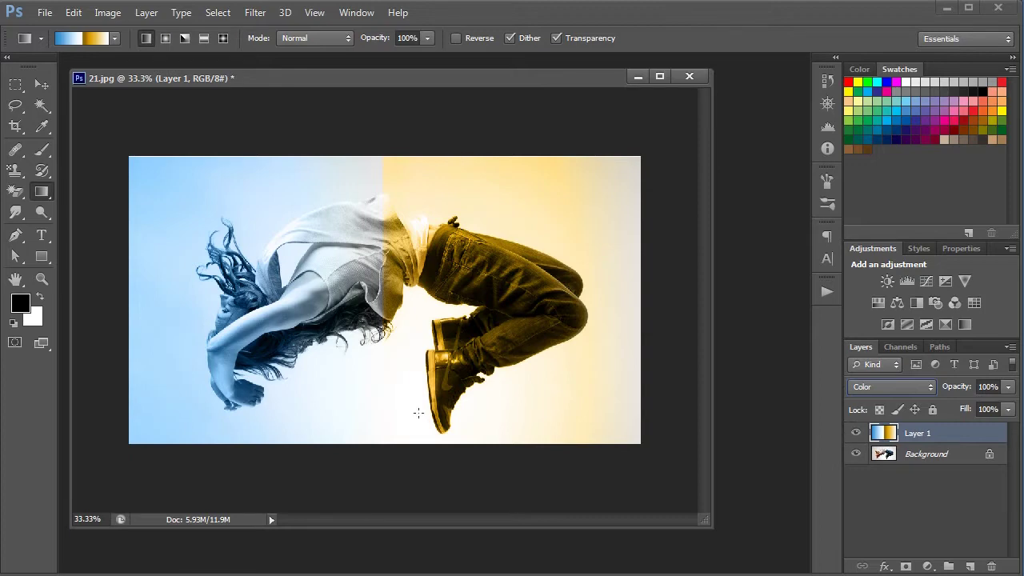
click(886, 380)
click(885, 391)
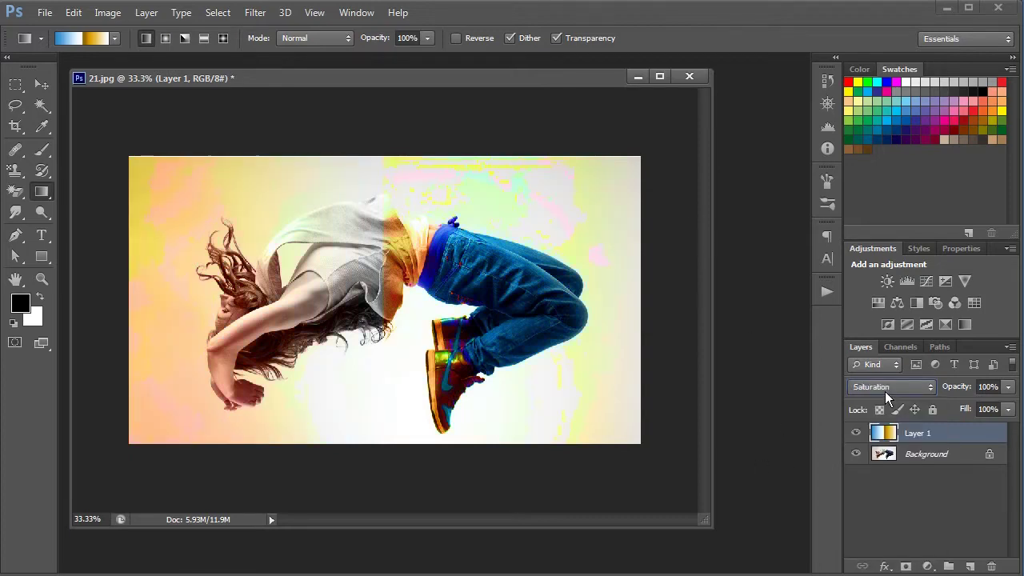
scroll(886, 397, up, 1)
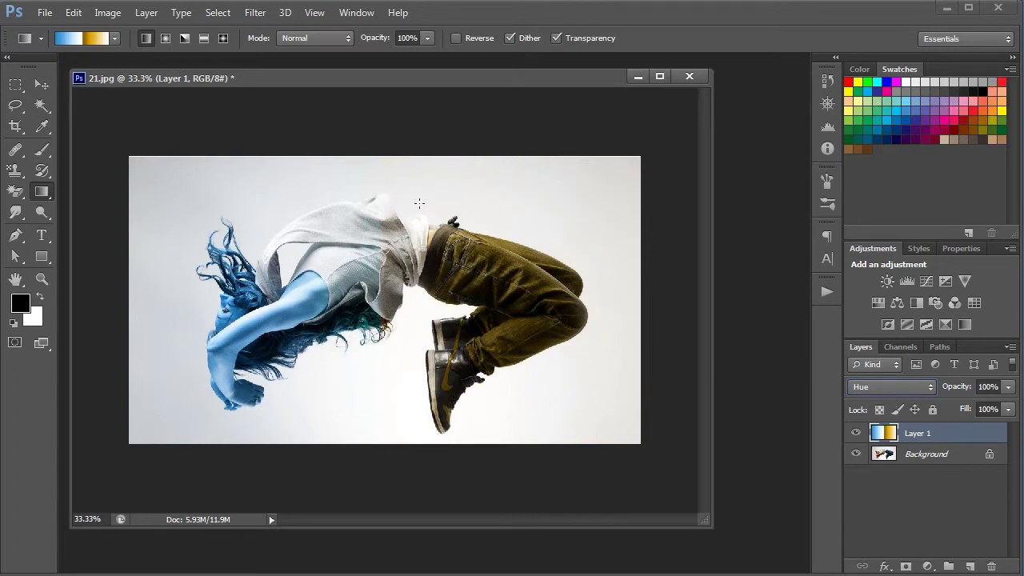
Reset the gradient layer's blend mode to Normal and delete the layer.
click(911, 387)
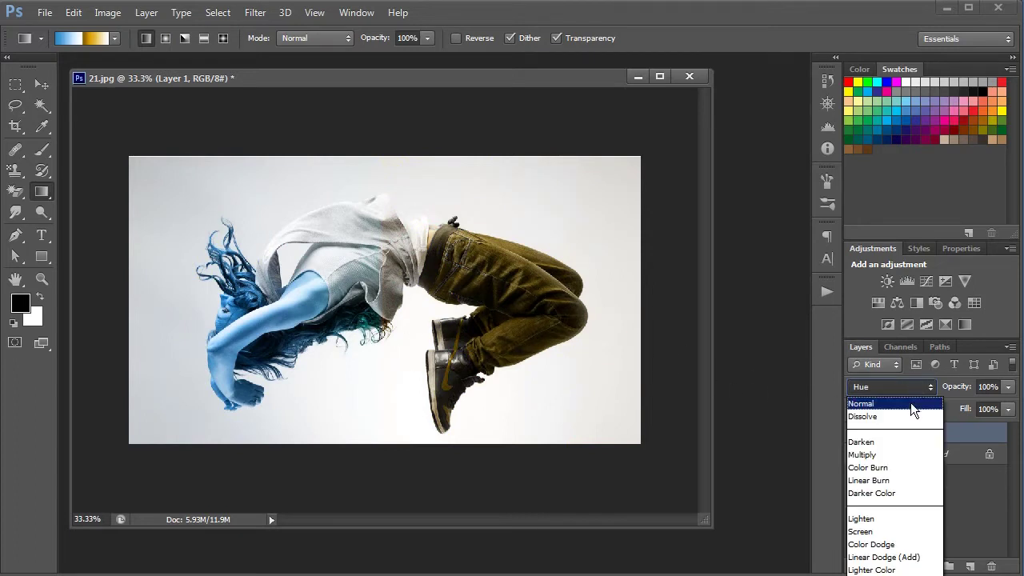
click(913, 408)
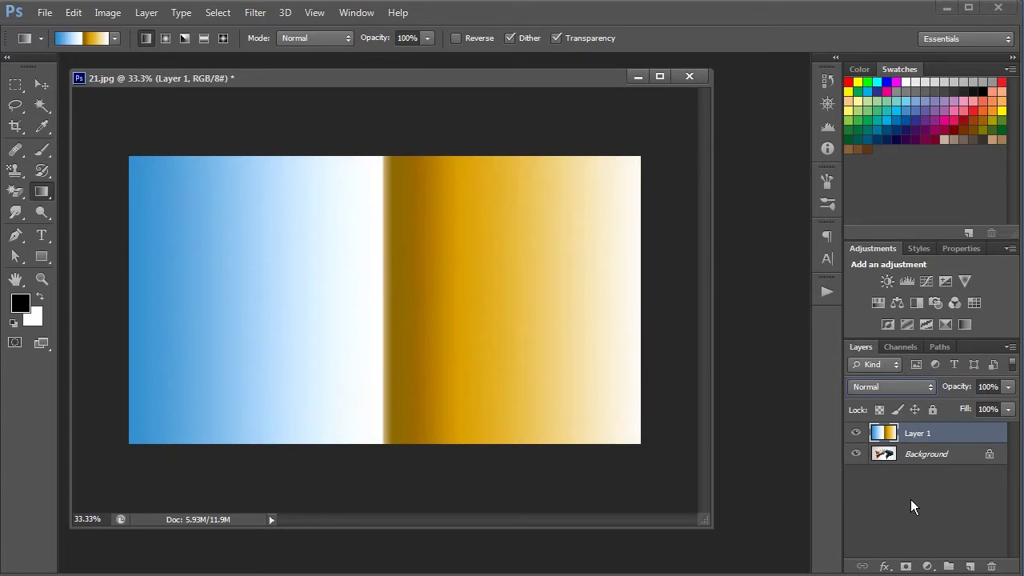
drag(975, 433, 993, 566)
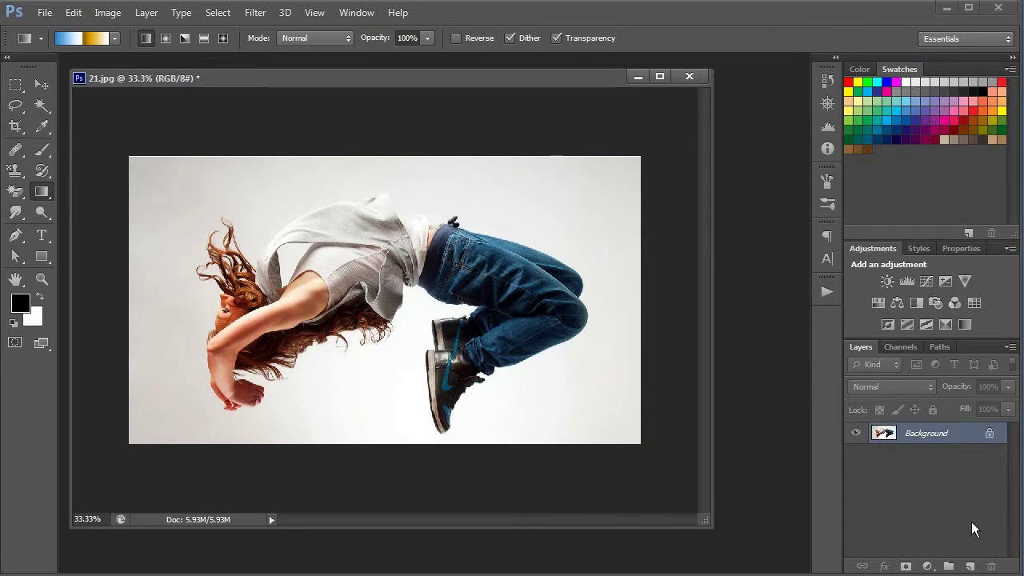
On a new layer, draw a rounded rectangle with a 30 px radius over the middle of the figure and fill it with white.
click(970, 566)
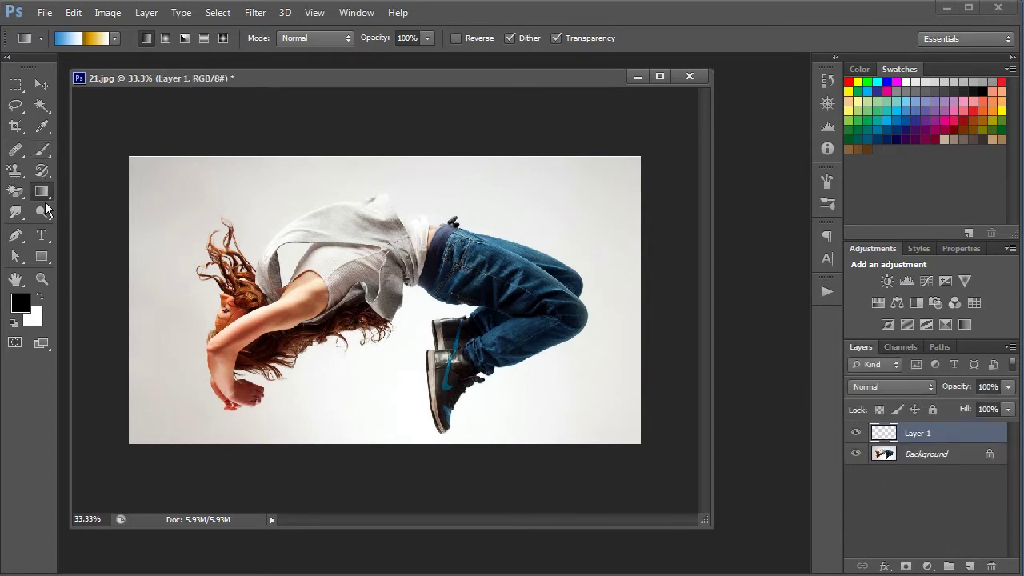
click(41, 260)
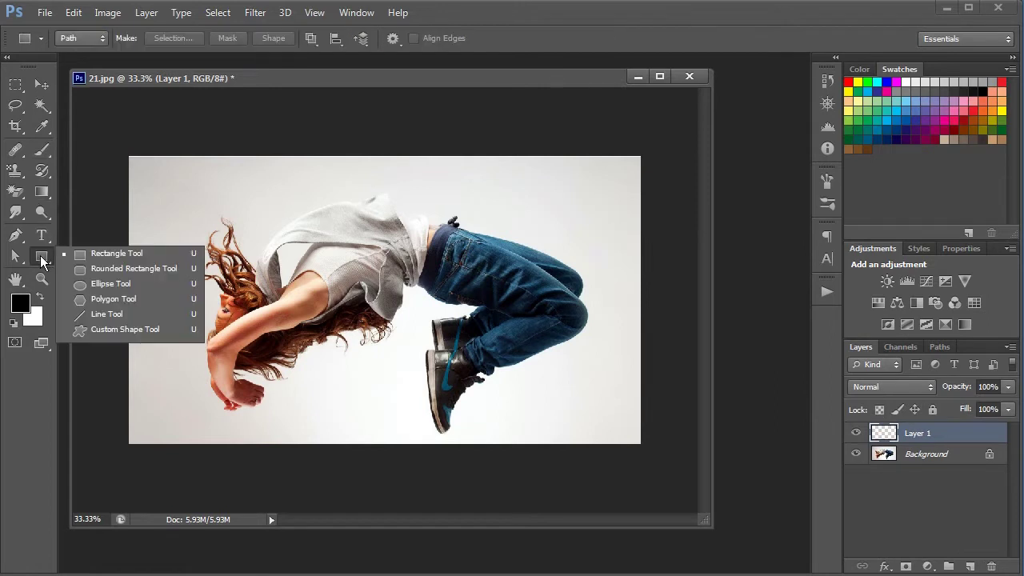
click(88, 270)
drag(255, 200, 495, 397)
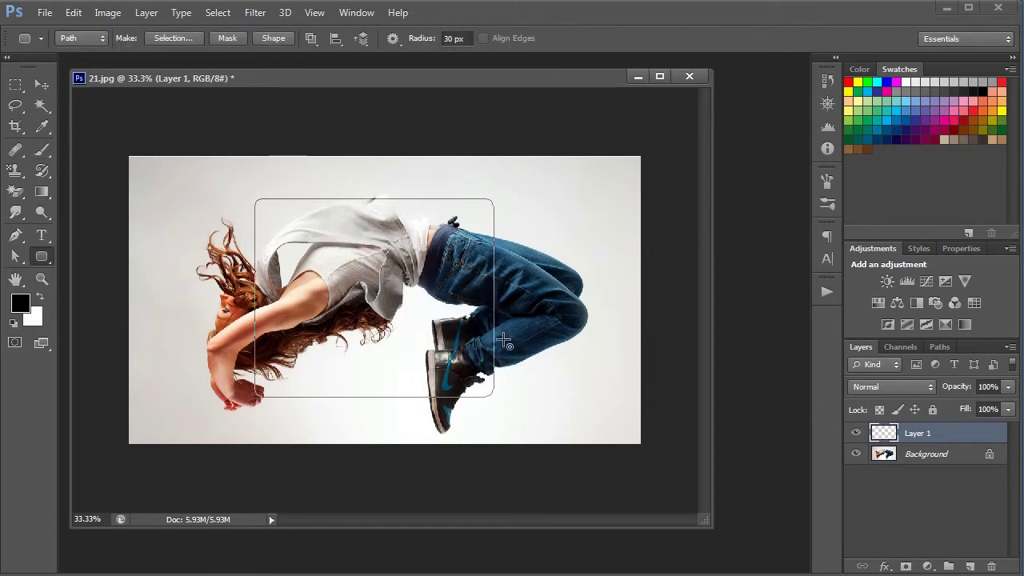
key(ctrl+Return)
key(ctrl+BackSpace)
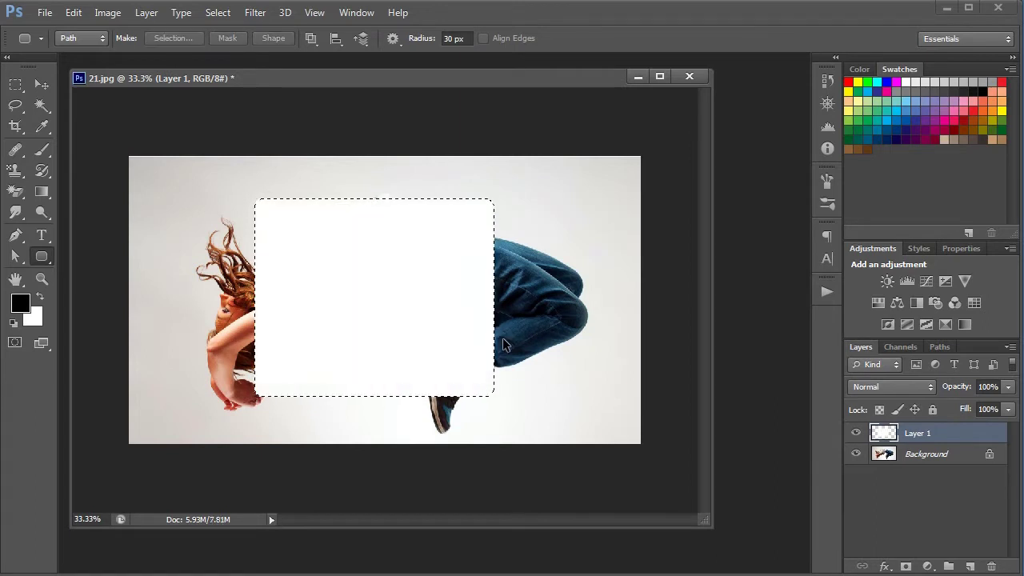
Recolor the rounded rectangle with a blue-violet swatch while its transparent pixels are locked, and release the lock.
click(879, 409)
click(925, 107)
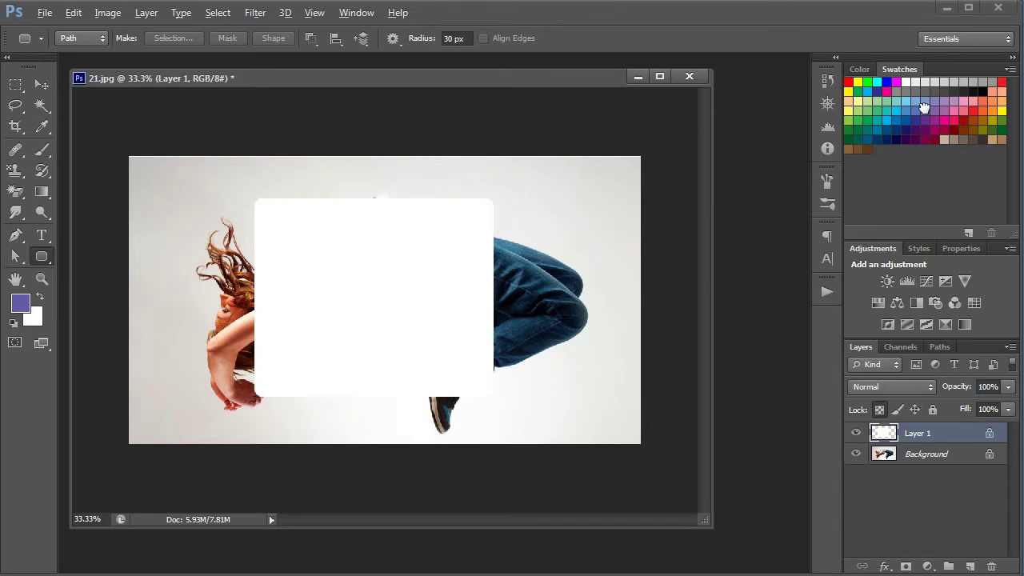
key(alt+BackSpace)
click(880, 409)
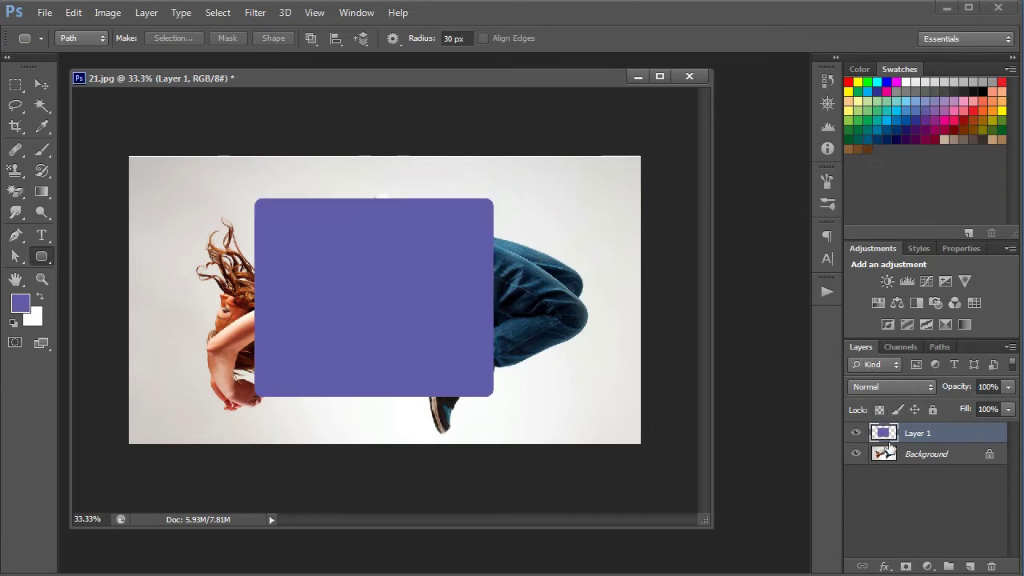
Open the rectangle layer's Layer Style settings and cancel them without making changes.
double_click(985, 435)
click(592, 224)
right_click(961, 431)
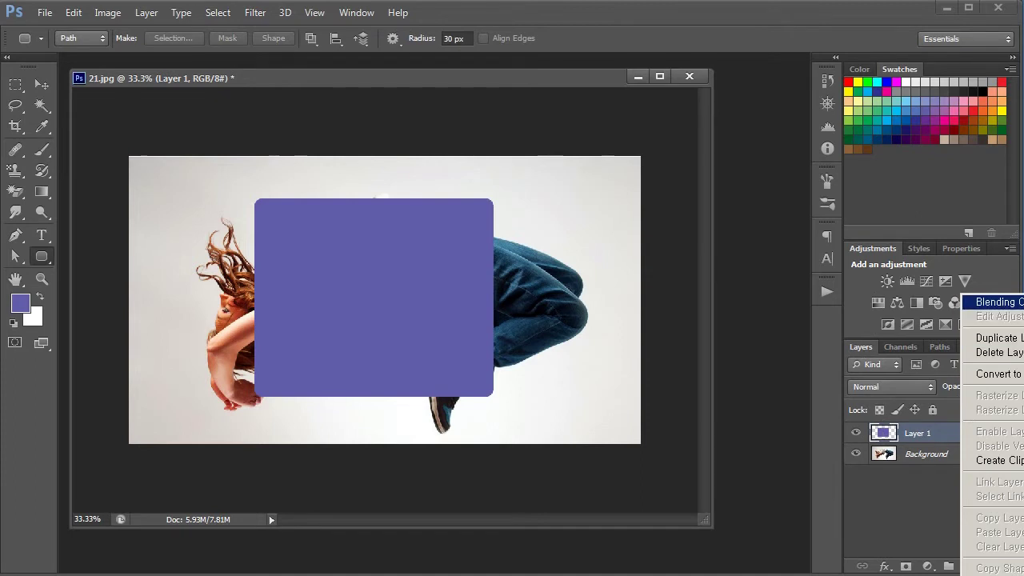
click(996, 301)
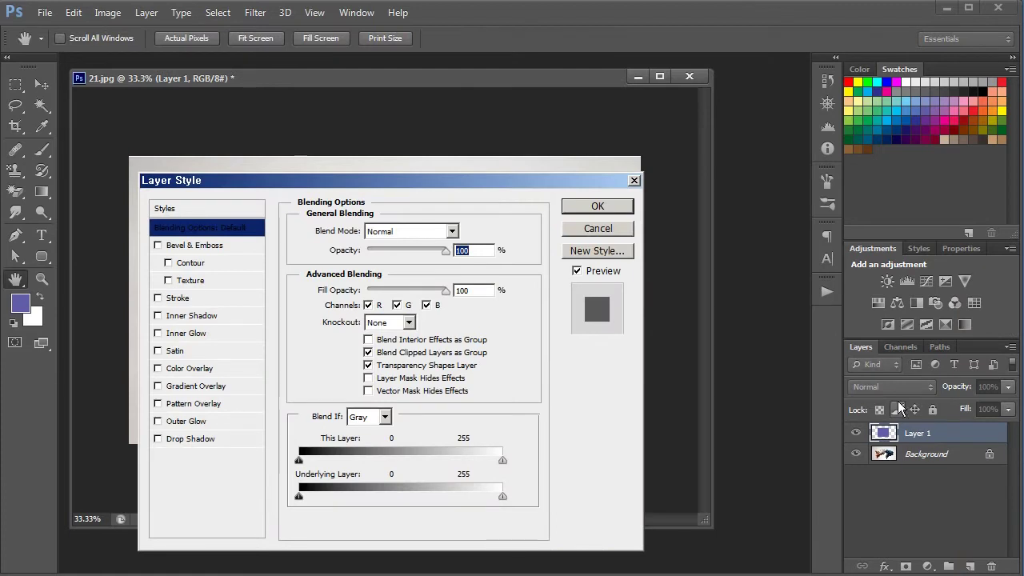
click(602, 232)
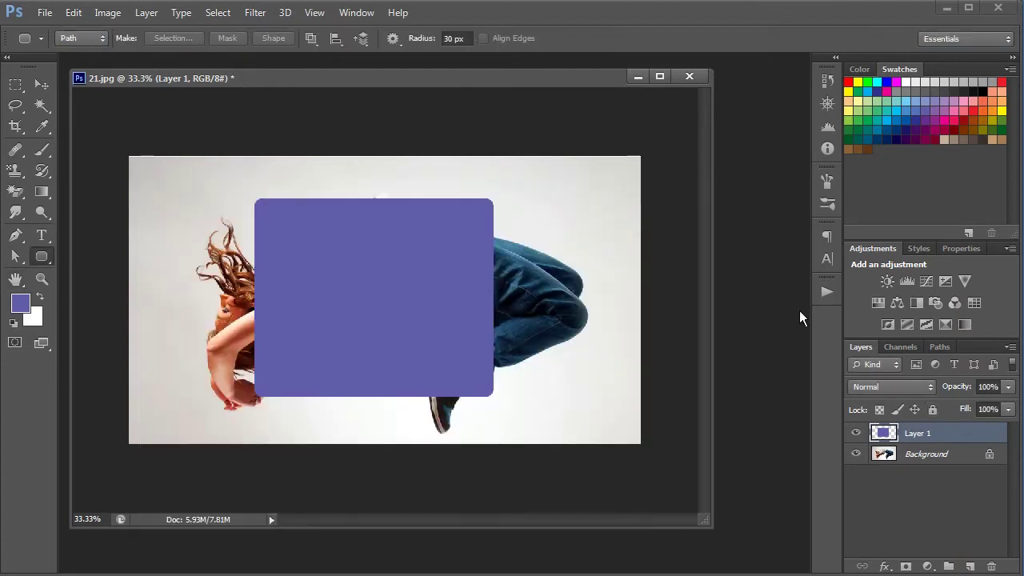
Review the rectangle layer's Blending Options with the Layer Style dialog moved clear of the shape, and accept the default settings.
right_click(943, 430)
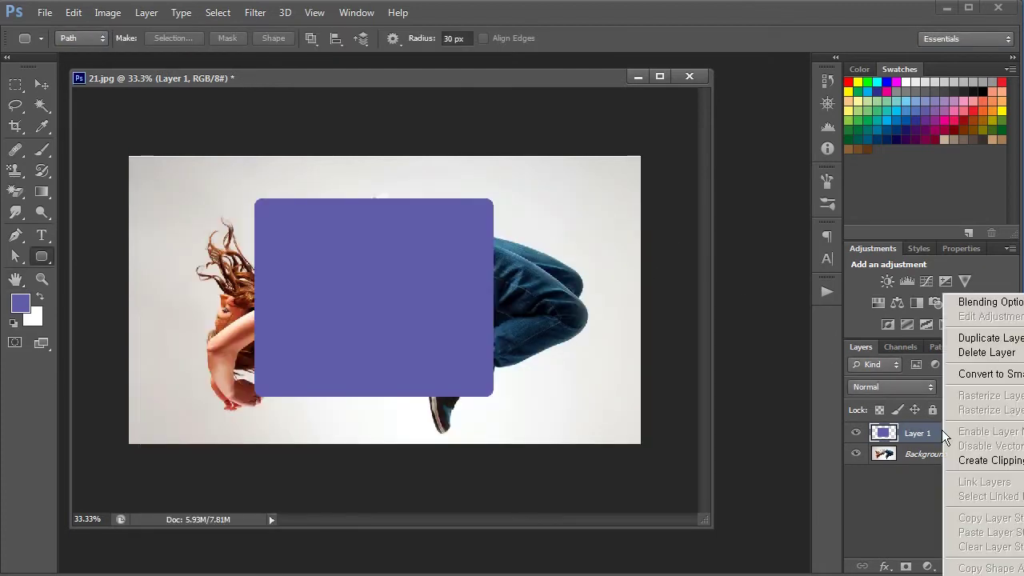
click(961, 302)
drag(507, 182, 661, 187)
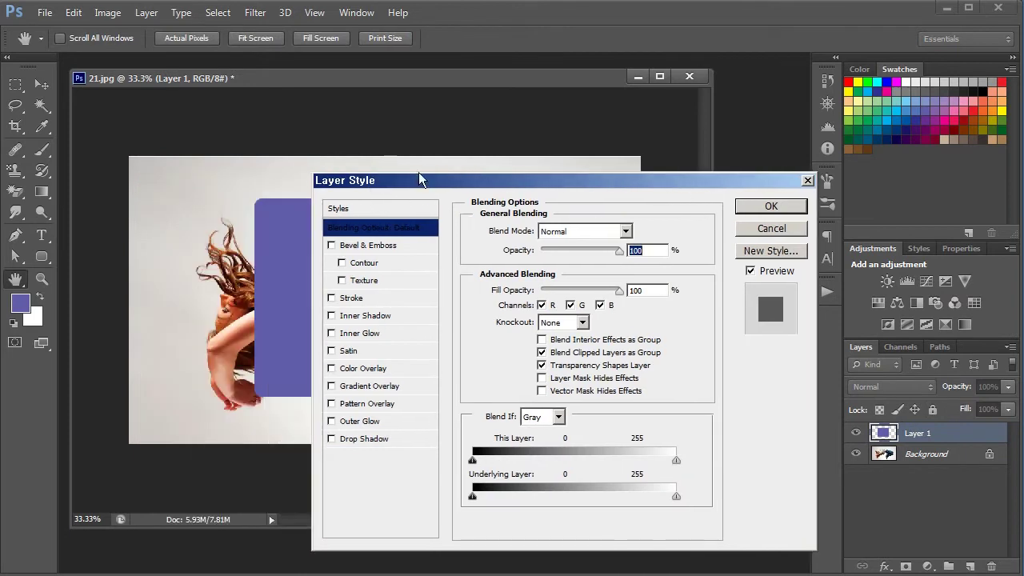
drag(514, 184, 599, 159)
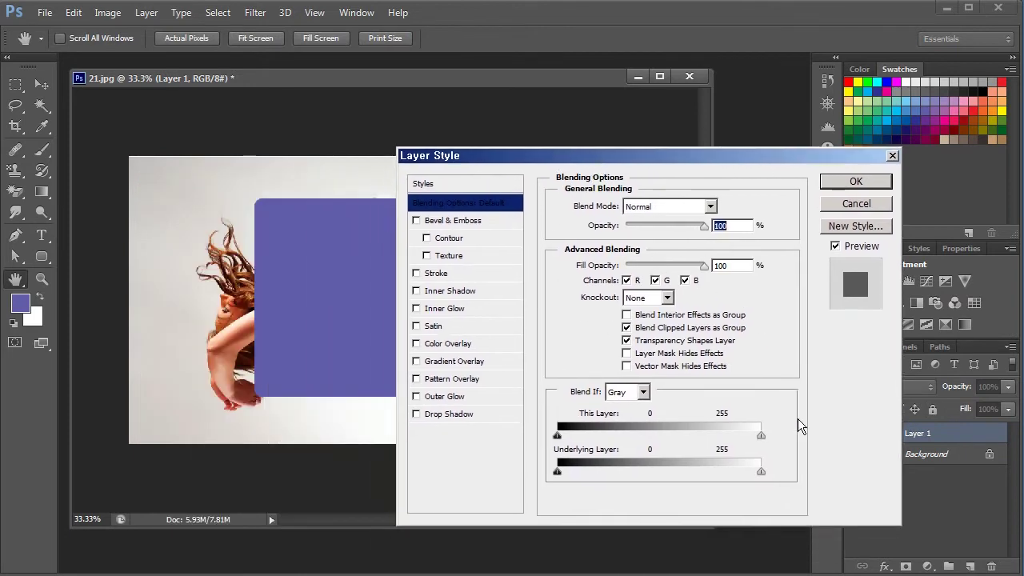
click(854, 182)
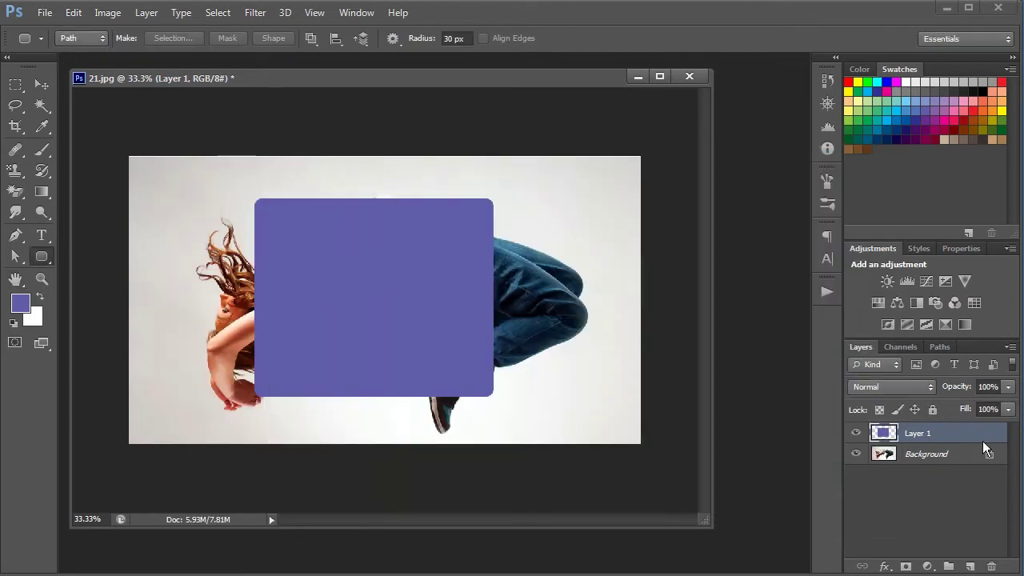
Open the rectangle layer's Layer Style settings and move the dialog clear of the shape.
double_click(960, 433)
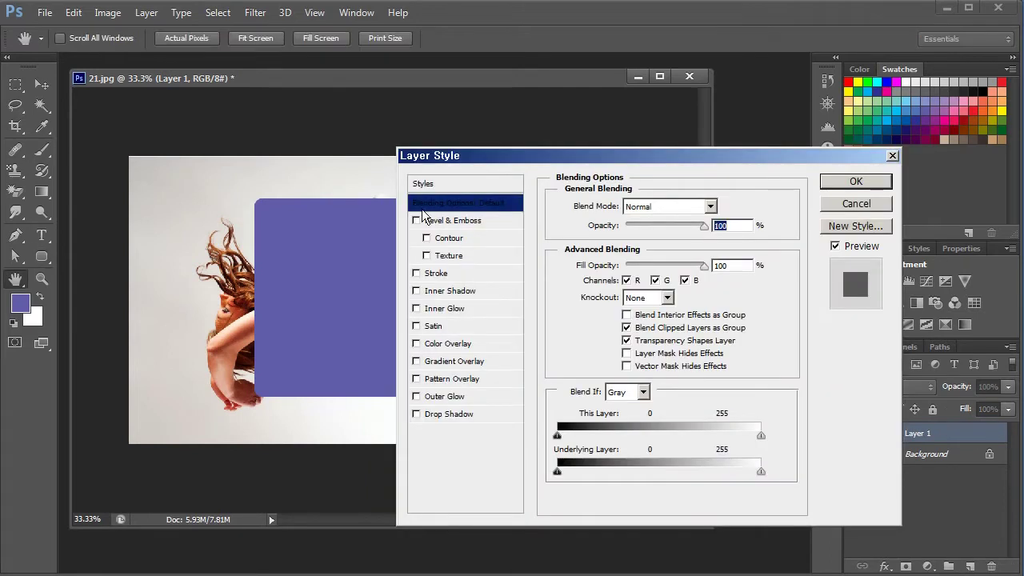
click(839, 204)
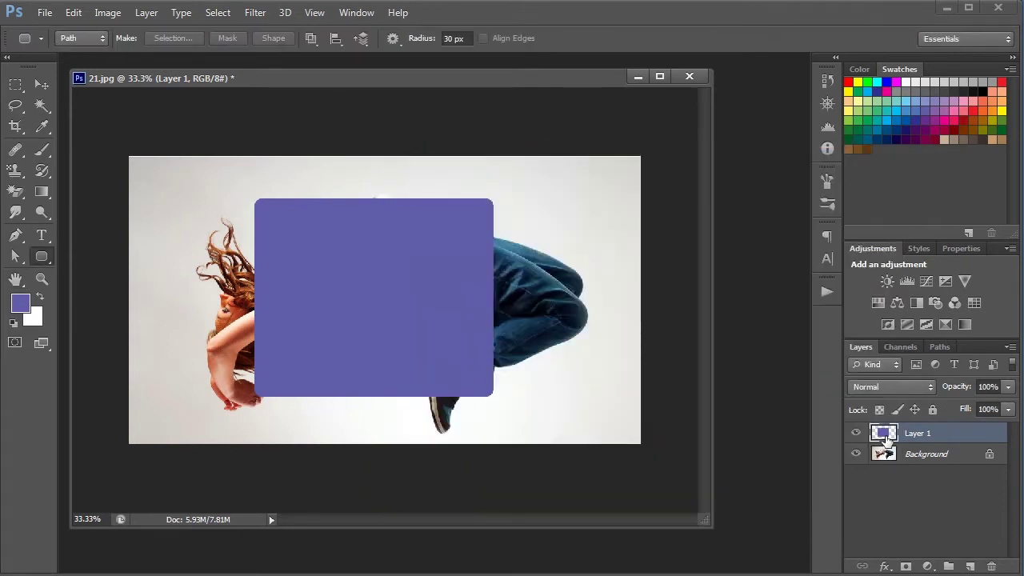
double_click(988, 433)
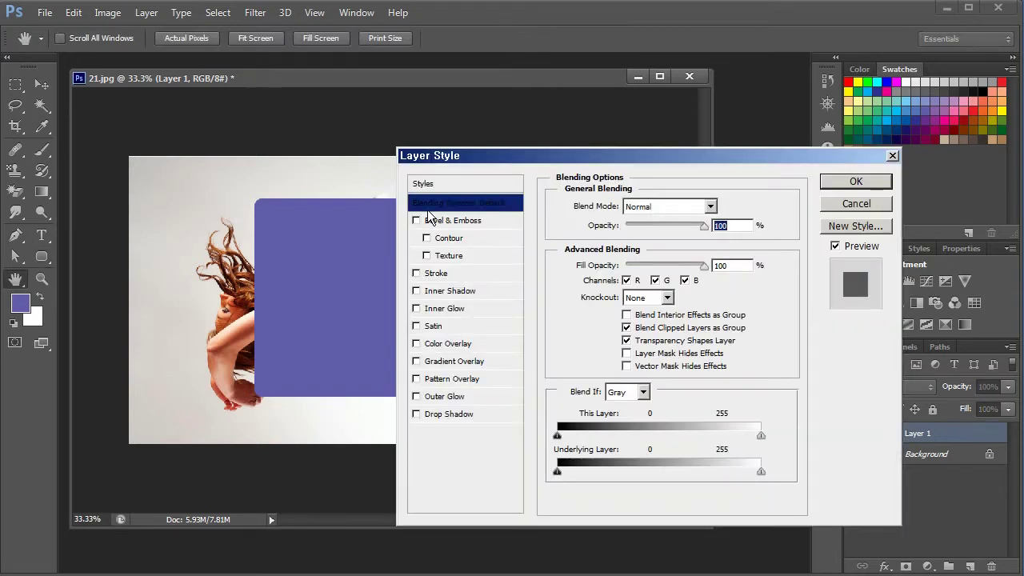
drag(598, 158, 722, 139)
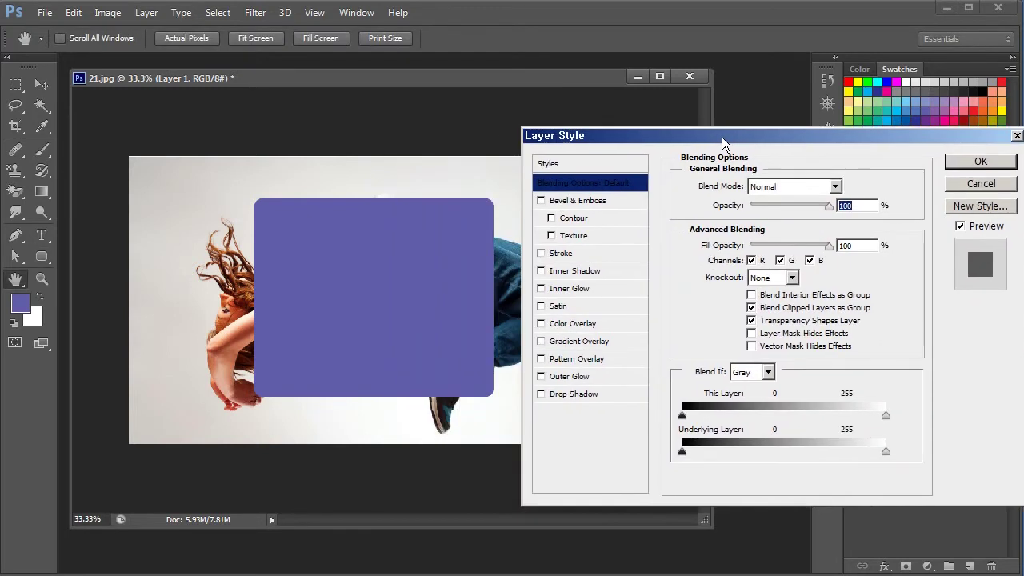
Preview the Bevel & Emboss effect on the rectangle by switching it on and off from the Blending Options.
click(542, 201)
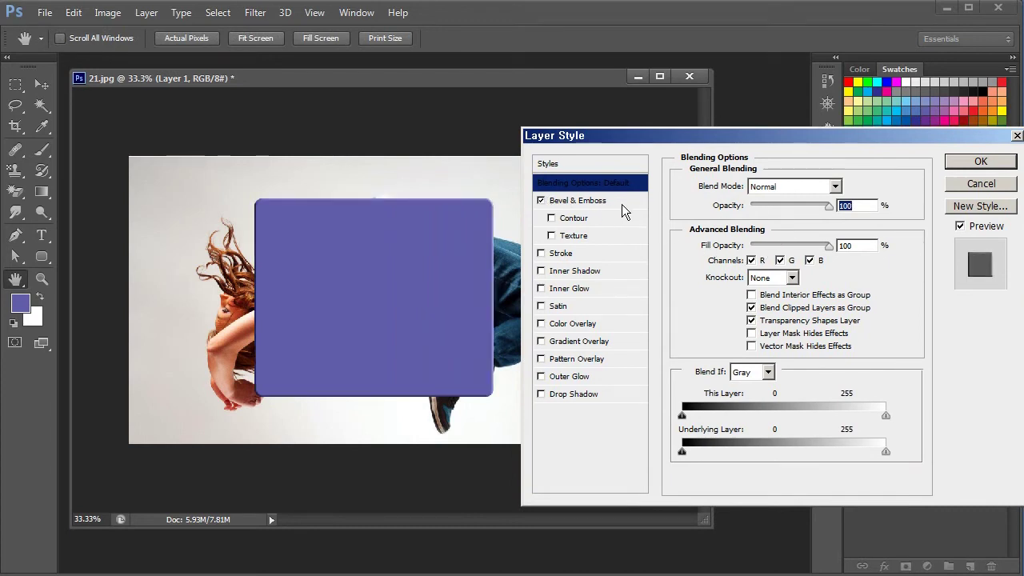
click(542, 201)
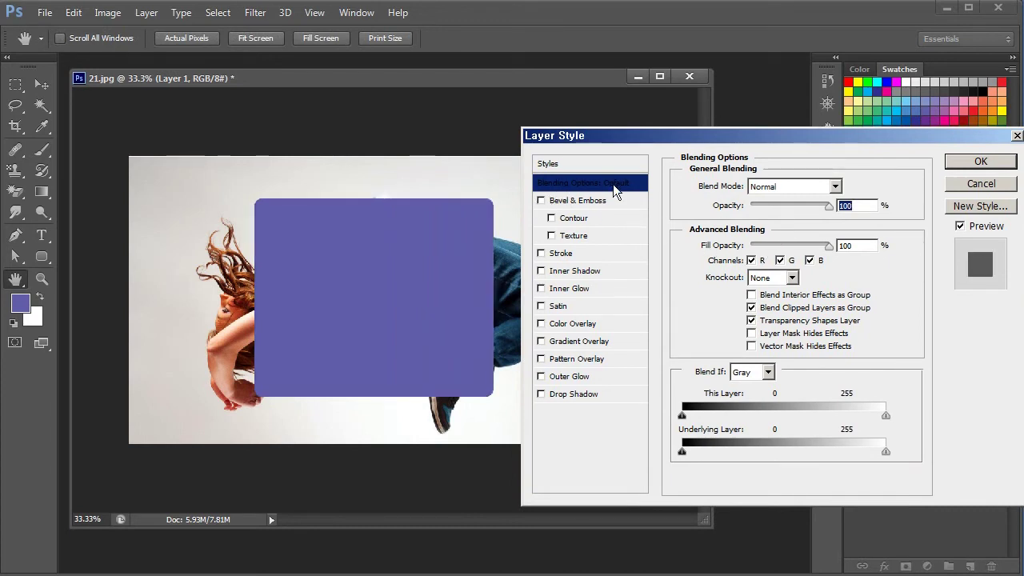
click(624, 199)
click(622, 182)
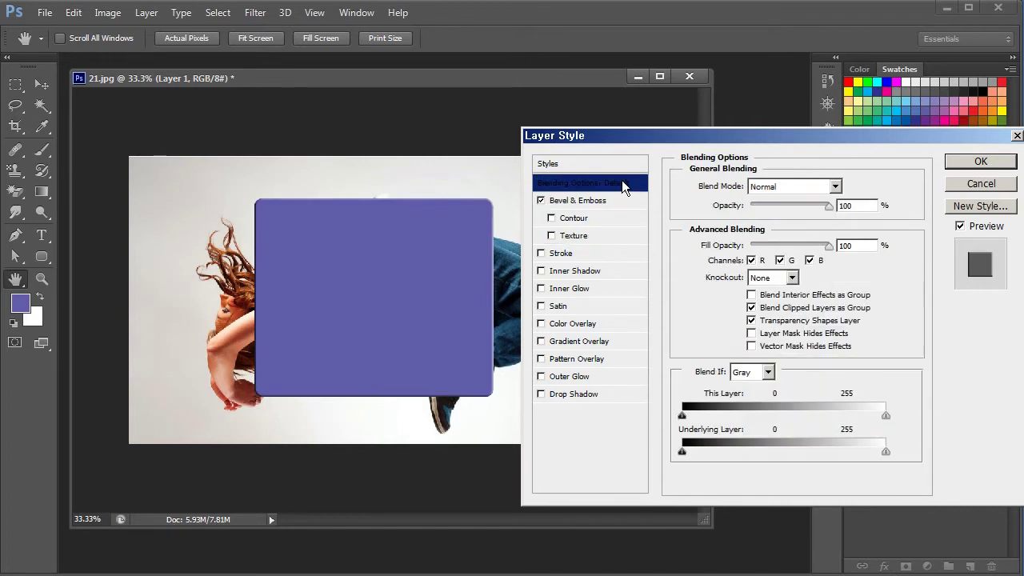
click(542, 200)
Lower the rectangle's fill opacity to 0% and enable Bevel & Emboss on it.
mouse_move(829, 206)
mouse_down()
mouse_move(729, 211)
mouse_move(888, 210)
mouse_move(748, 206)
mouse_move(808, 208)
mouse_up()
drag(740, 246, 702, 245)
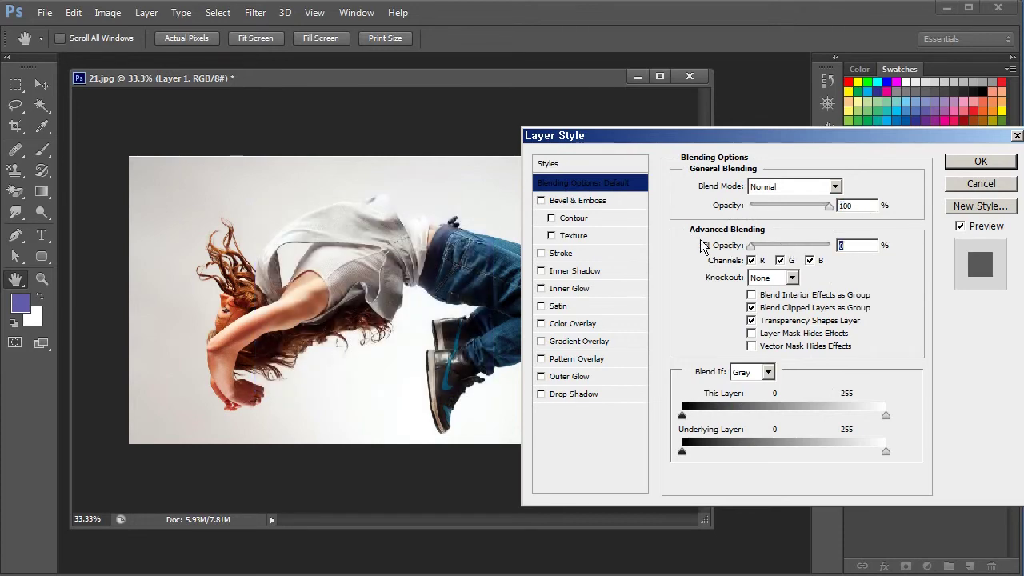
click(592, 201)
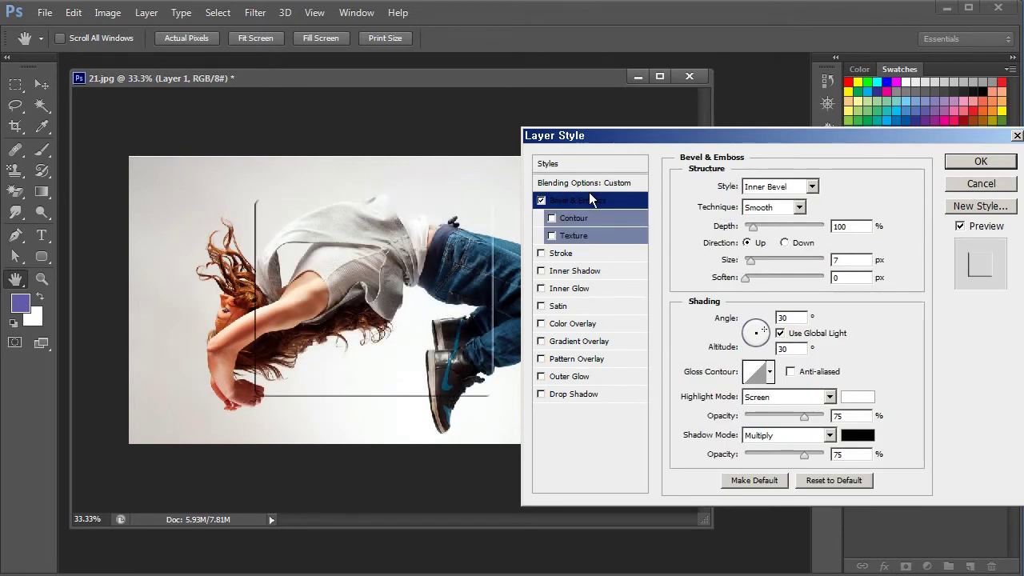
Compare how layer opacity and fill opacity affect the beveled rectangle, ending with fill opacity at 100%.
click(598, 181)
drag(754, 245, 829, 245)
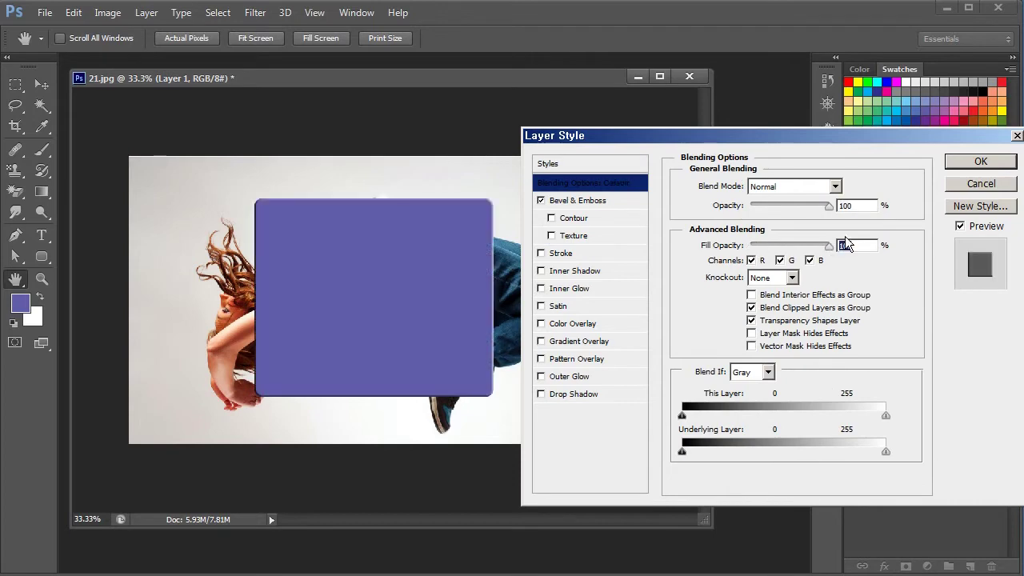
drag(830, 209, 885, 223)
drag(830, 248, 738, 250)
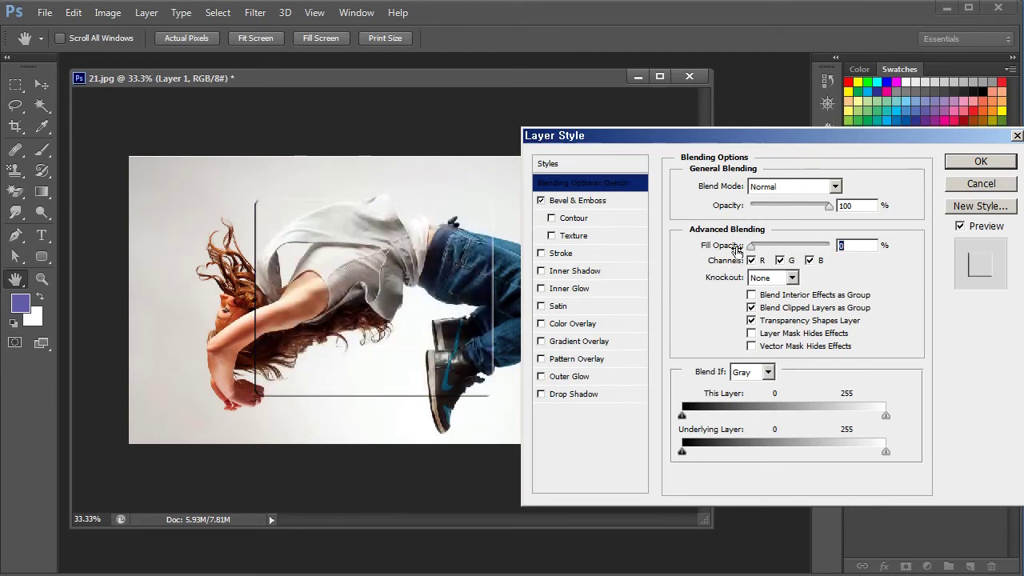
drag(751, 247, 918, 246)
Set the rectangle's bevel depth to 1000%, its size to 133 px and its soften value to 0 px.
click(566, 202)
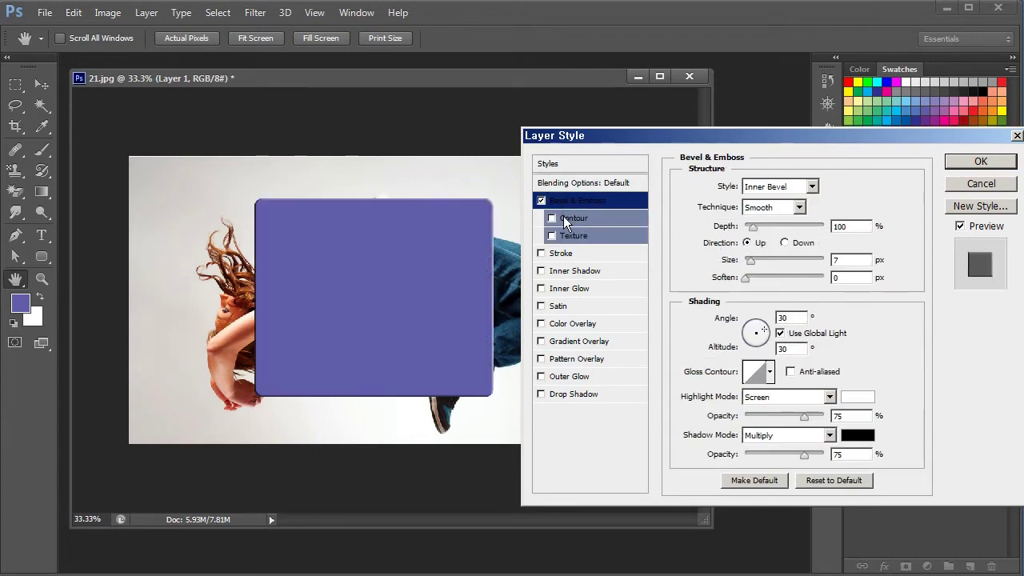
drag(750, 228, 906, 231)
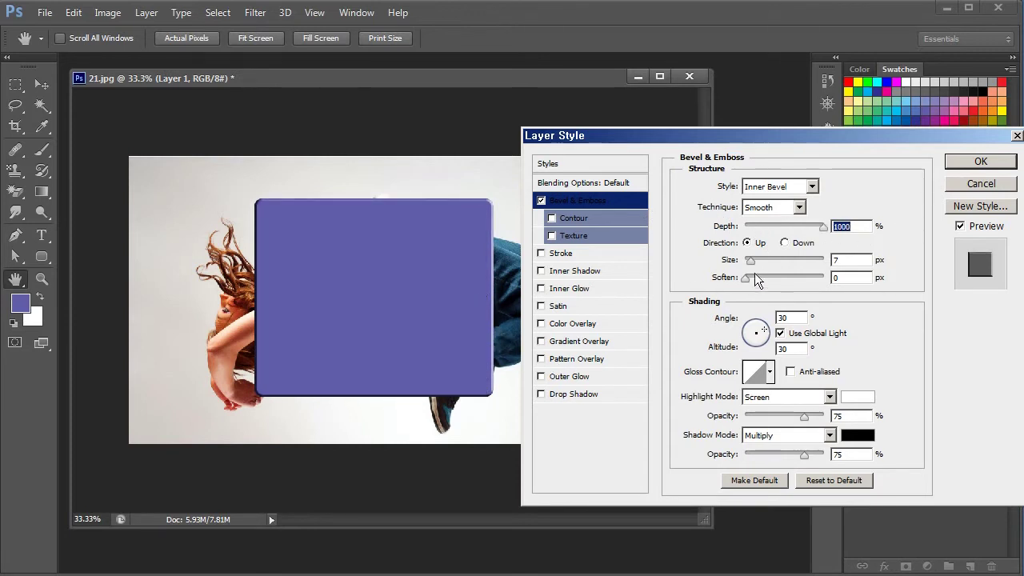
drag(755, 260, 789, 262)
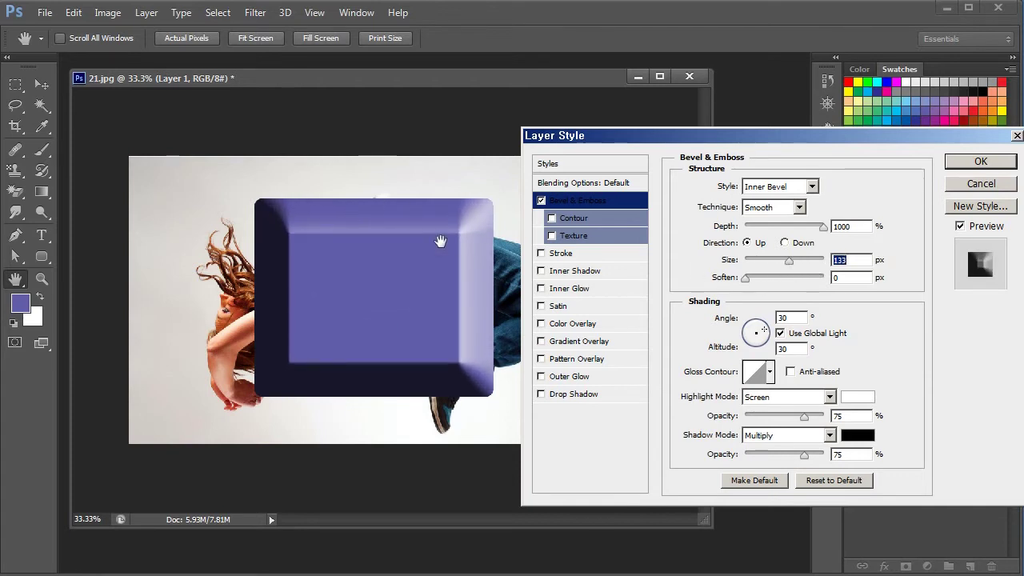
mouse_move(747, 278)
mouse_down()
mouse_move(833, 282)
mouse_move(745, 278)
mouse_up()
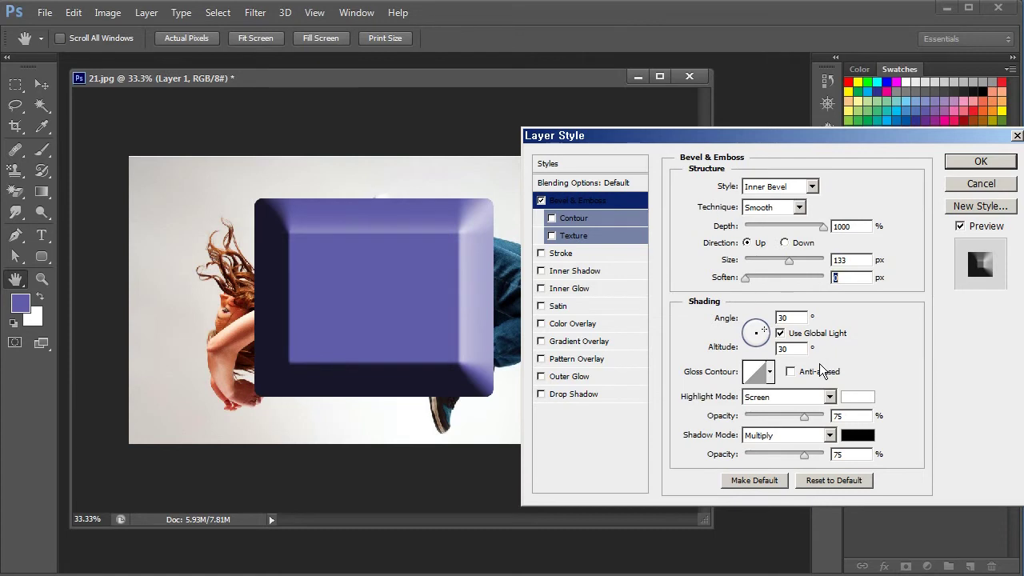
Preview other bevel styles such as Outer Bevel and Emboss on the rectangle, and return to Inner Bevel.
click(756, 189)
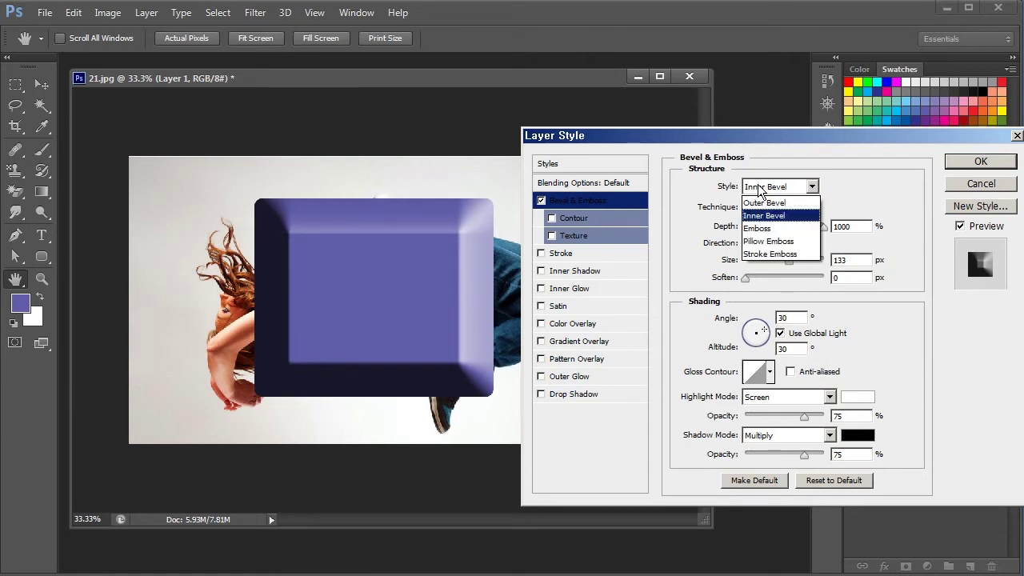
click(760, 188)
key(Up)
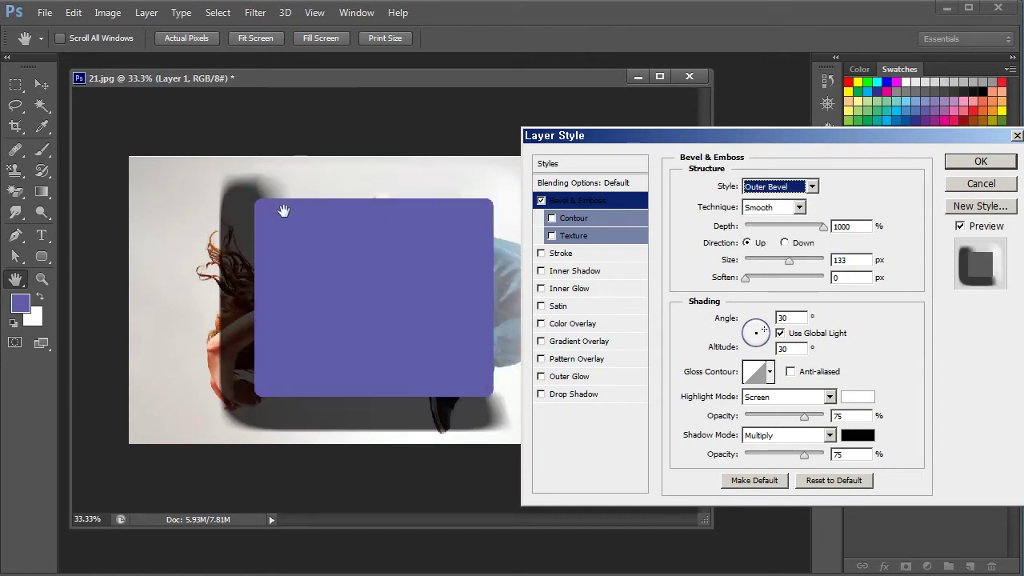
key(Down)
key(Down)
key(Down)
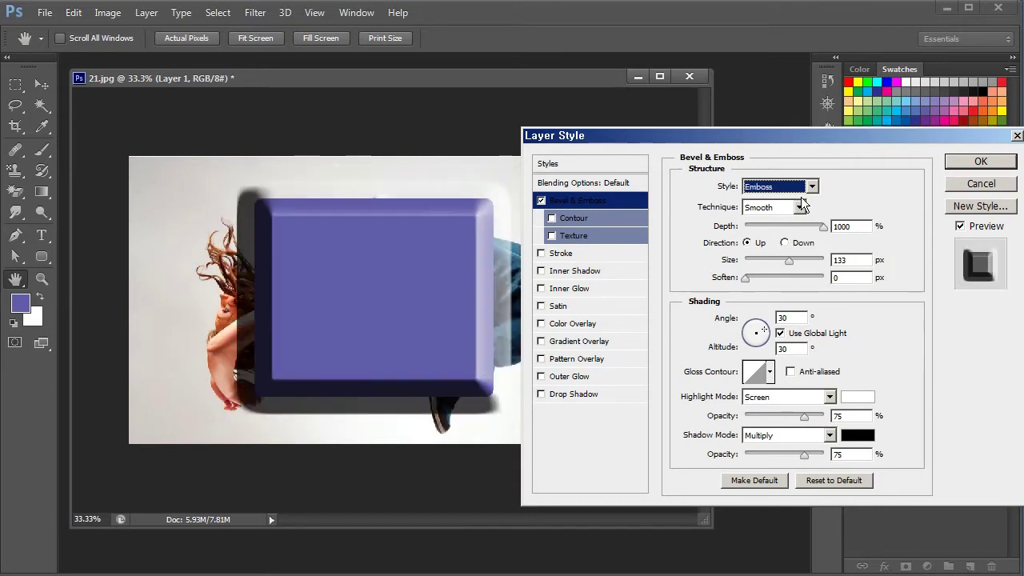
key(Down)
key(Up)
key(Down)
key(Up)
key(Up)
key(Up)
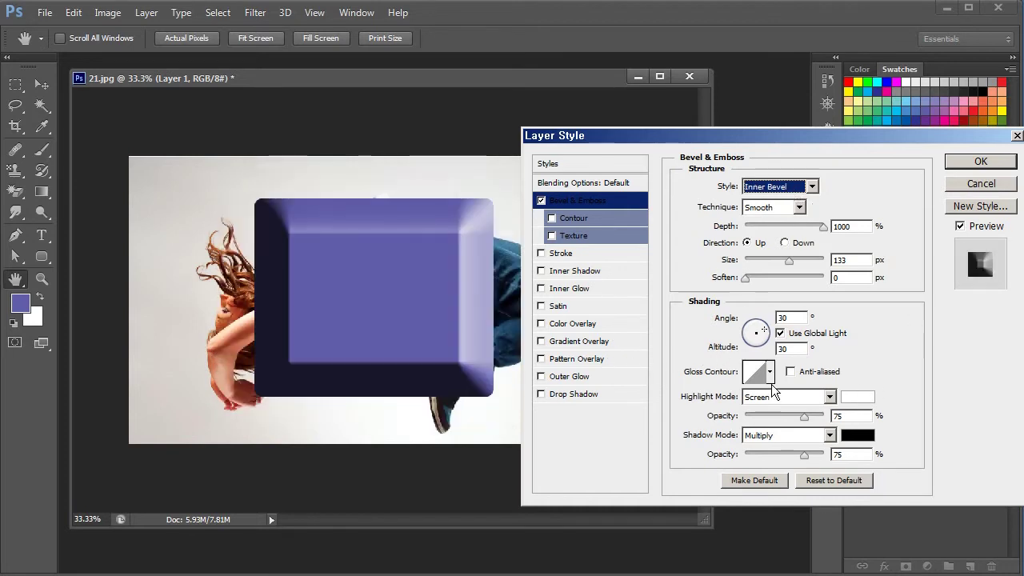
Compare the bevel's Down and Up directions, keep Up, and set the light to a 58° angle and 11° altitude.
click(786, 242)
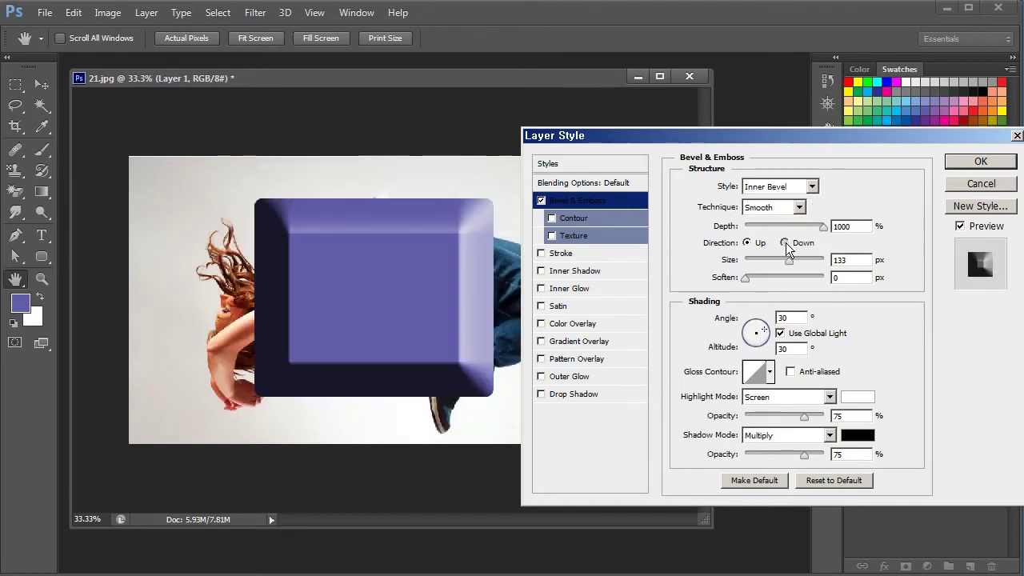
click(748, 242)
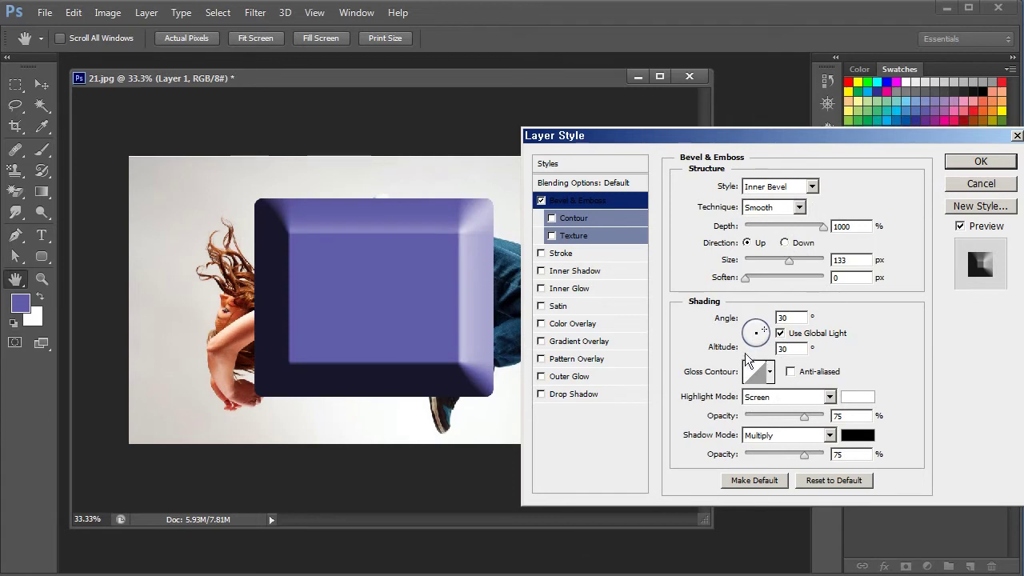
mouse_move(766, 333)
mouse_down()
mouse_move(751, 334)
mouse_move(764, 331)
mouse_up()
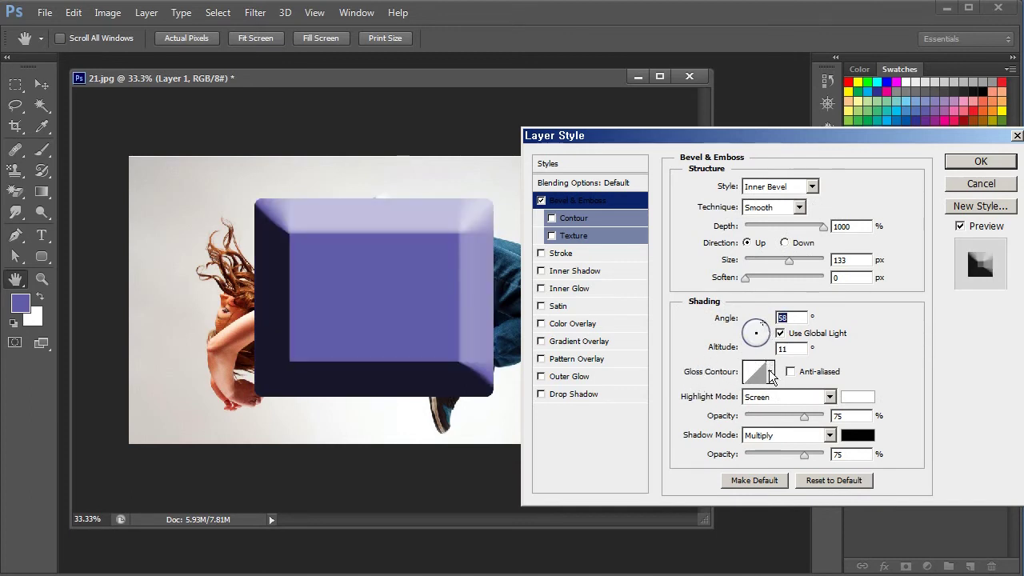
Preview the various gloss contour presets on the rectangle's bevel and return to the linear contour.
click(771, 373)
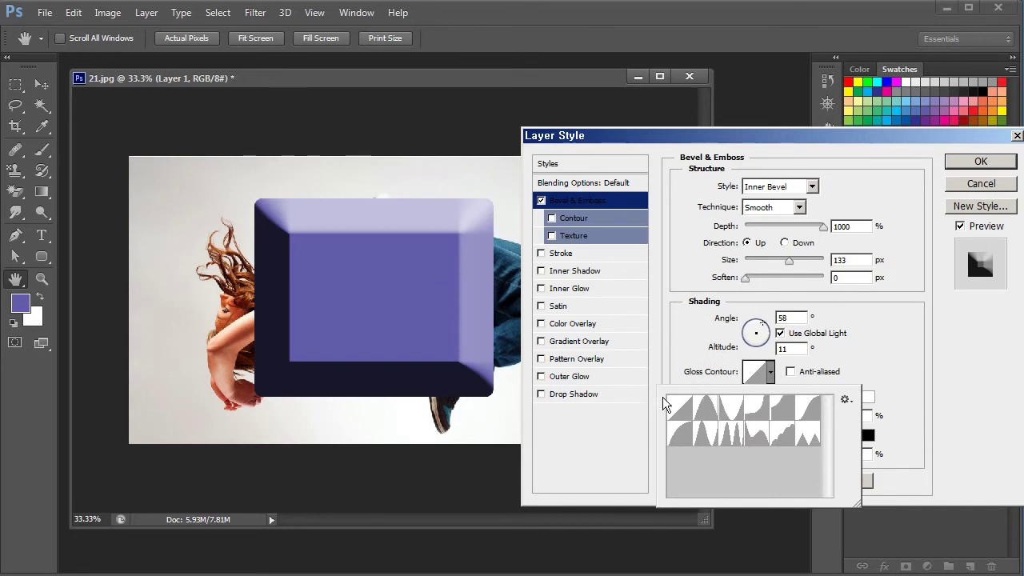
click(705, 408)
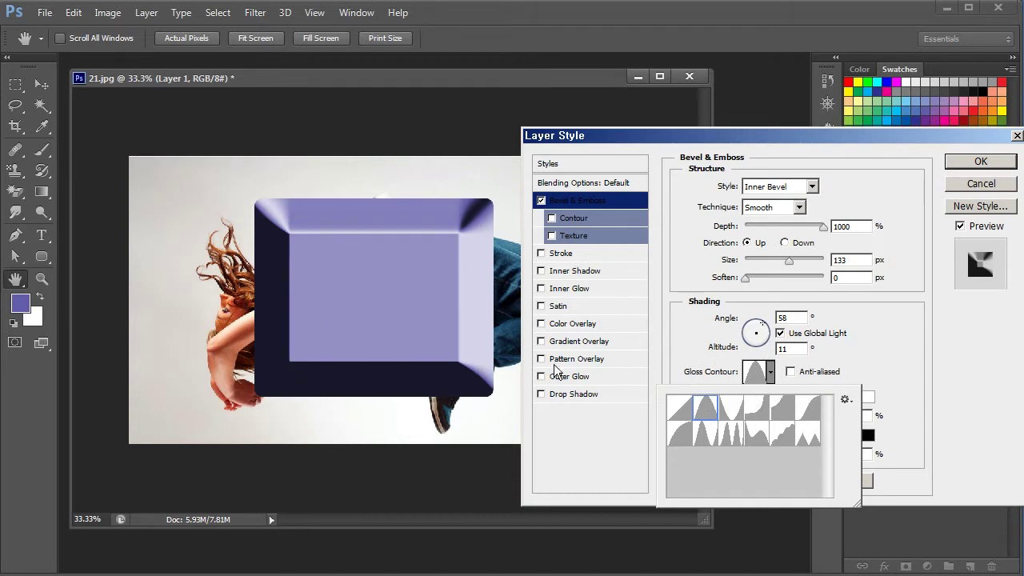
click(675, 417)
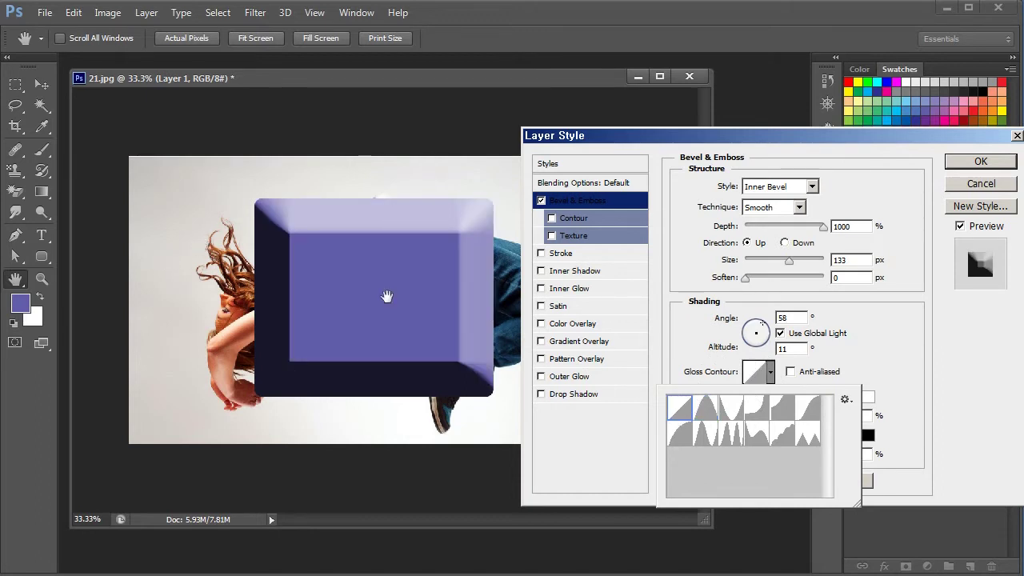
click(700, 409)
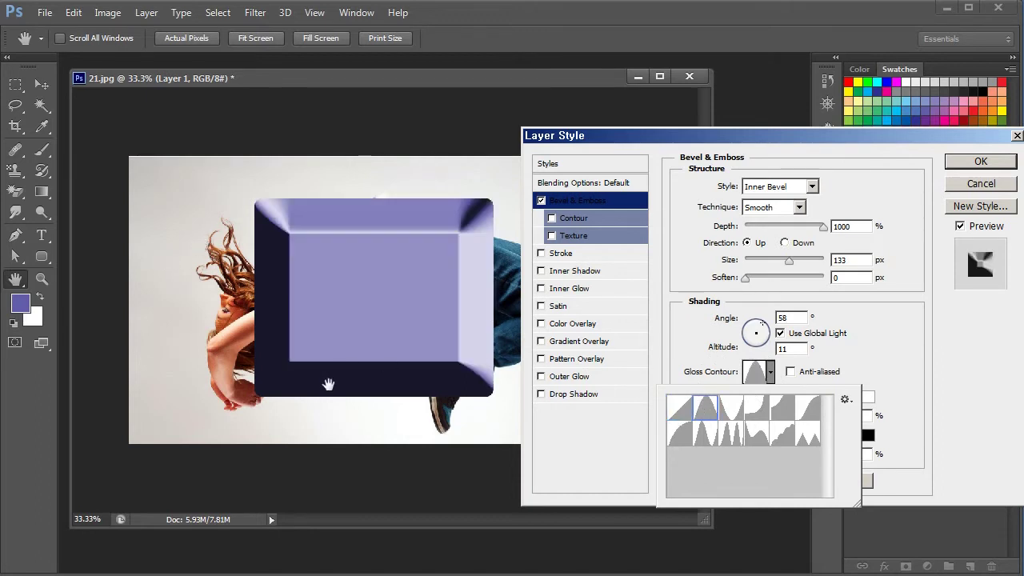
click(721, 404)
click(747, 404)
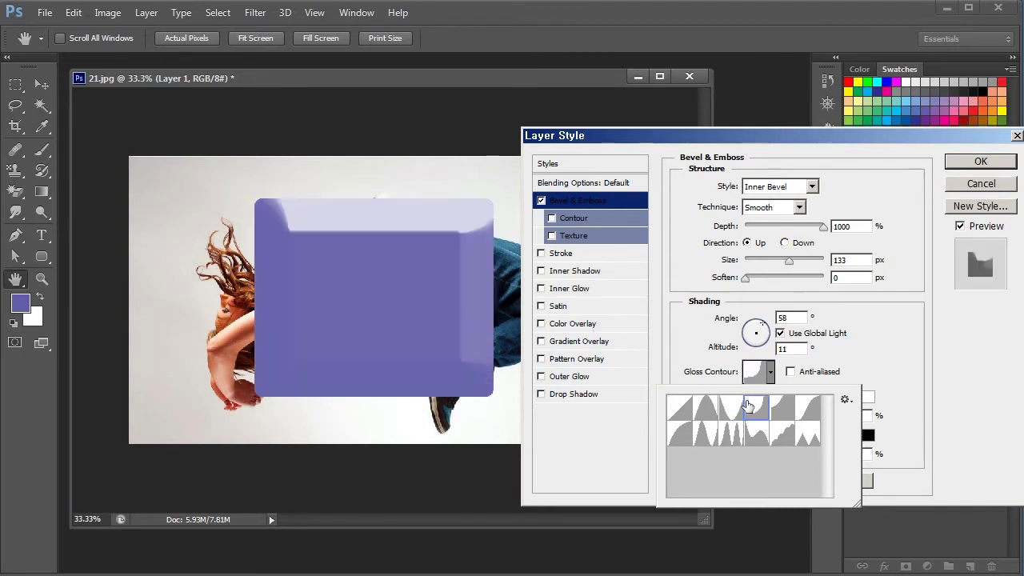
click(784, 412)
click(802, 409)
click(806, 435)
click(783, 435)
click(731, 434)
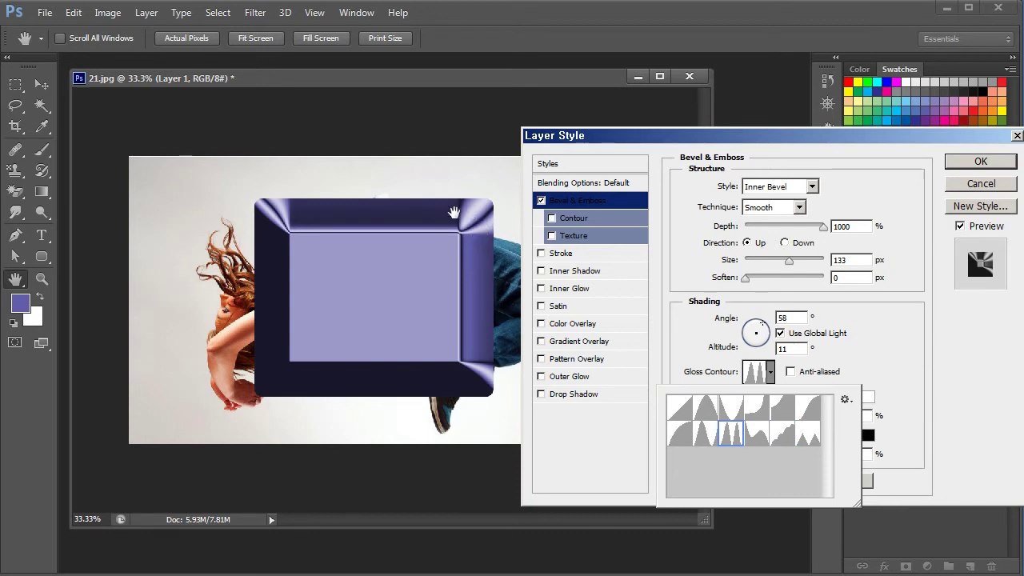
click(757, 435)
click(777, 436)
click(807, 436)
click(810, 410)
click(682, 407)
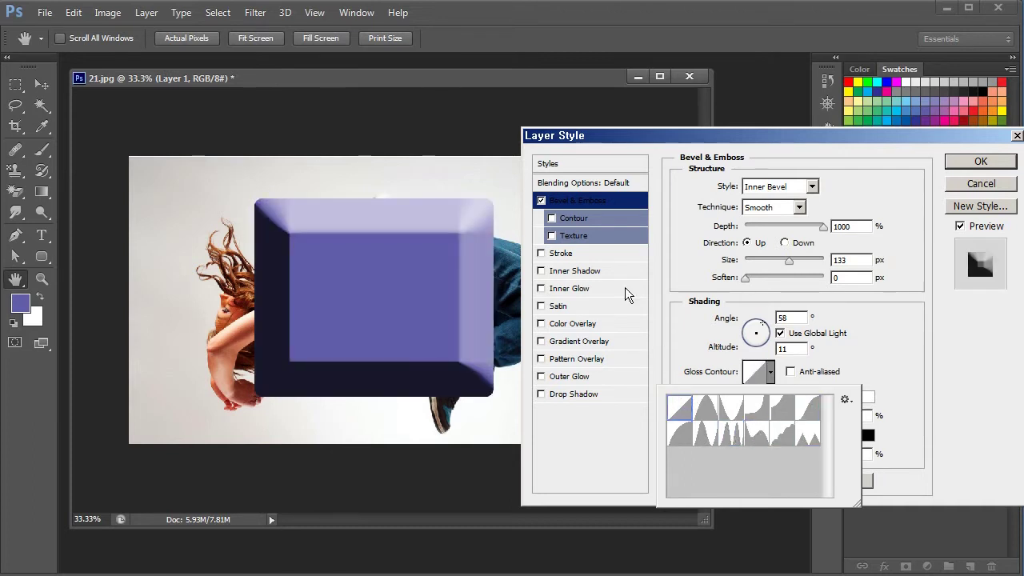
click(575, 202)
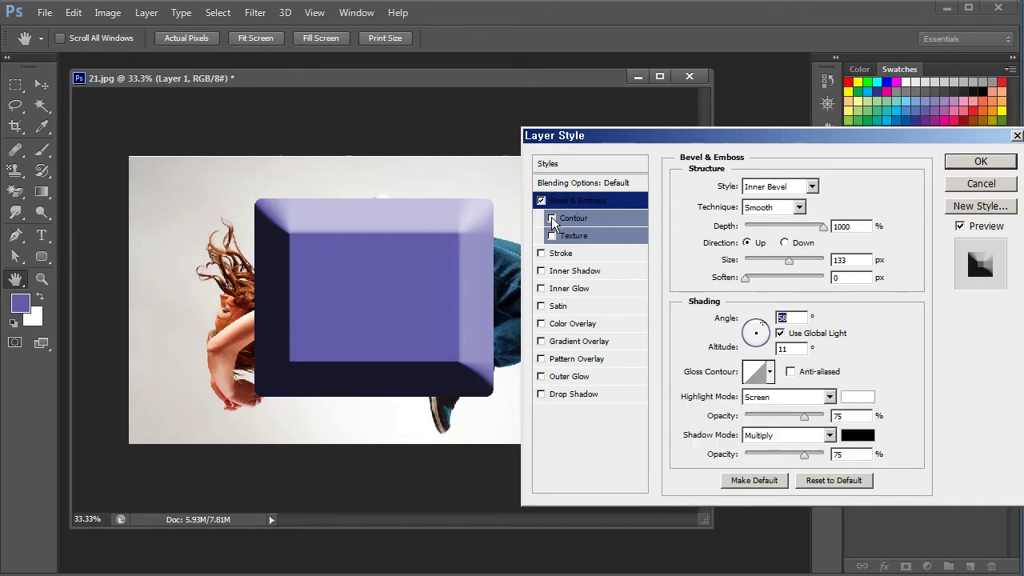
Enable Contour for the bevel, compare its range at 0% and 100%, and keep 100%.
mouse_move(725, 136)
mouse_down()
mouse_move(693, 137)
mouse_move(705, 137)
mouse_up()
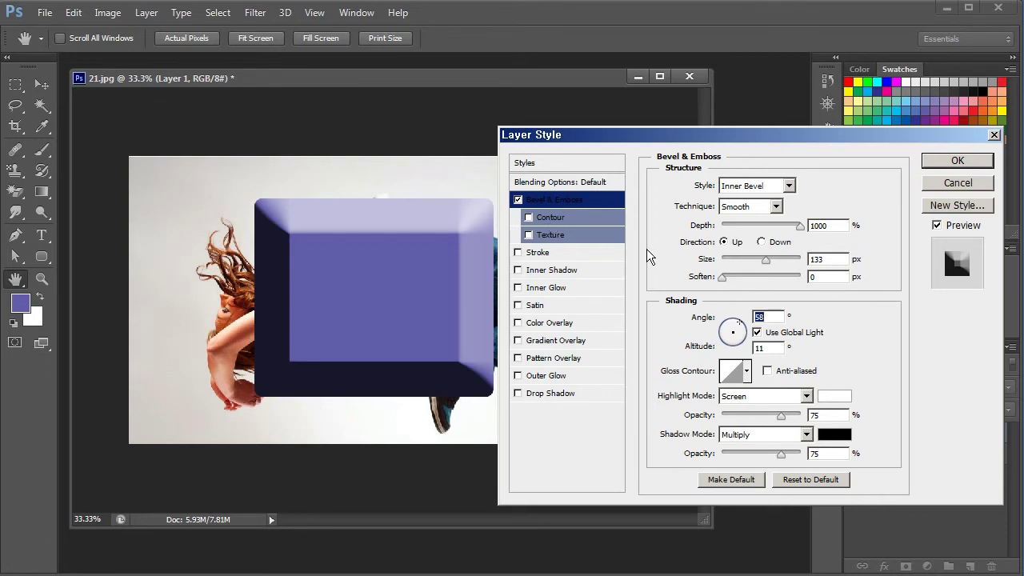
click(559, 225)
drag(733, 211, 646, 216)
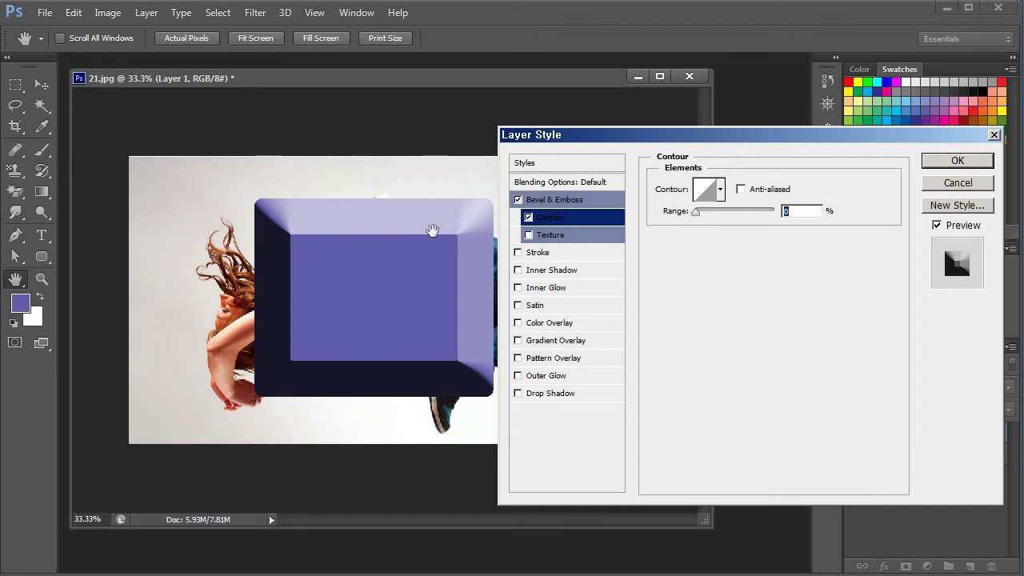
drag(697, 212, 785, 220)
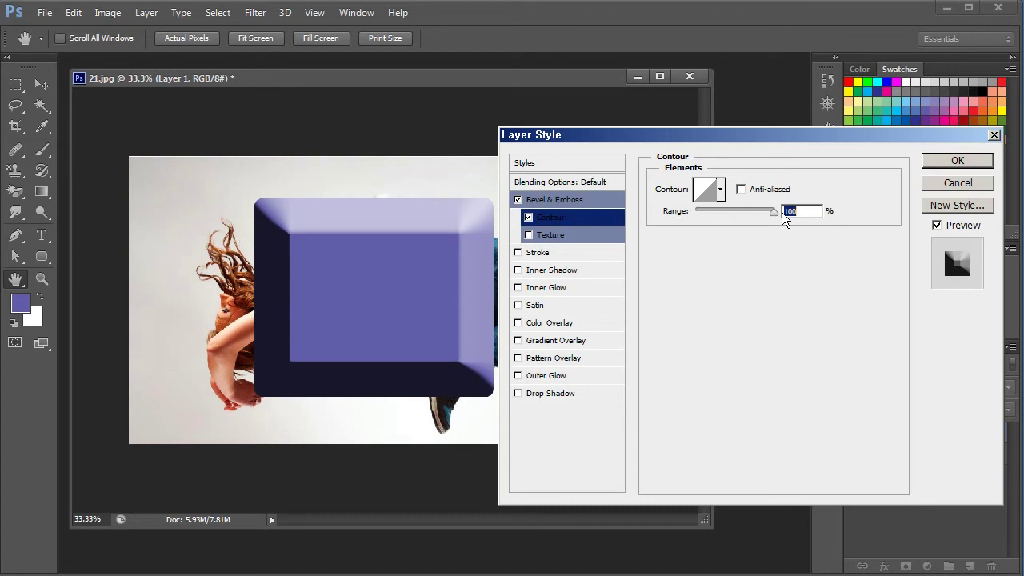
Preview the default texture on the rectangle's bevel, turn it off again, and return to the bevel's Contour settings.
click(605, 239)
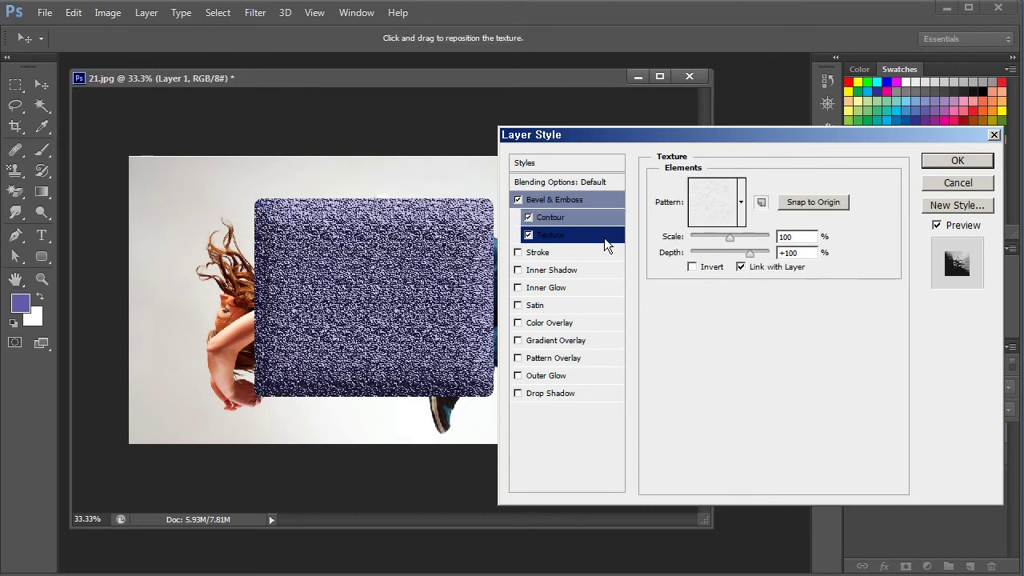
click(583, 217)
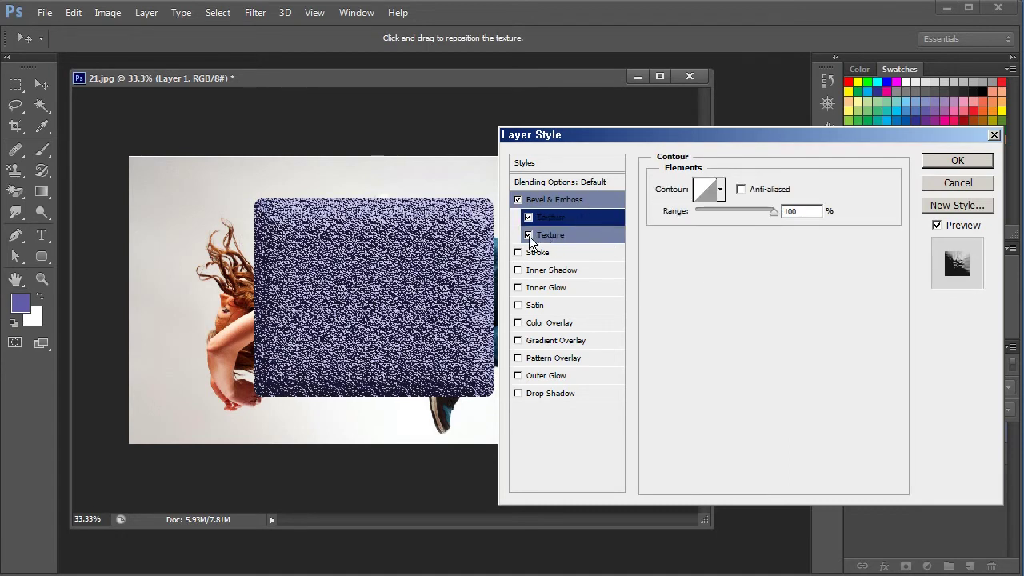
click(528, 235)
mouse_move(773, 218)
mouse_down()
mouse_move(704, 218)
mouse_move(775, 216)
mouse_up()
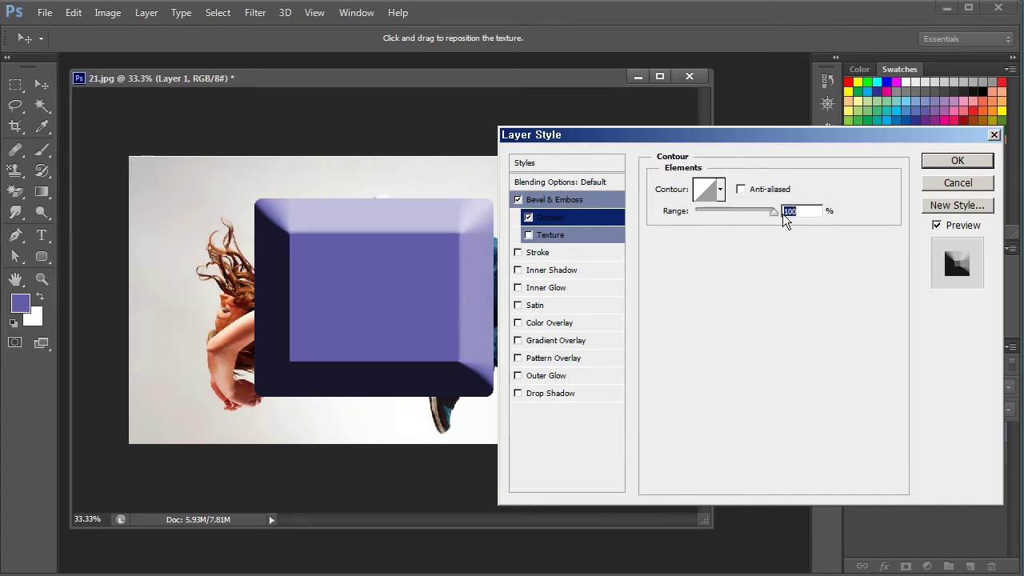
Enable Texture for the bevel and try several patterns, from concentric circles to a fine woven pattern, keeping the woven one.
click(548, 240)
click(715, 204)
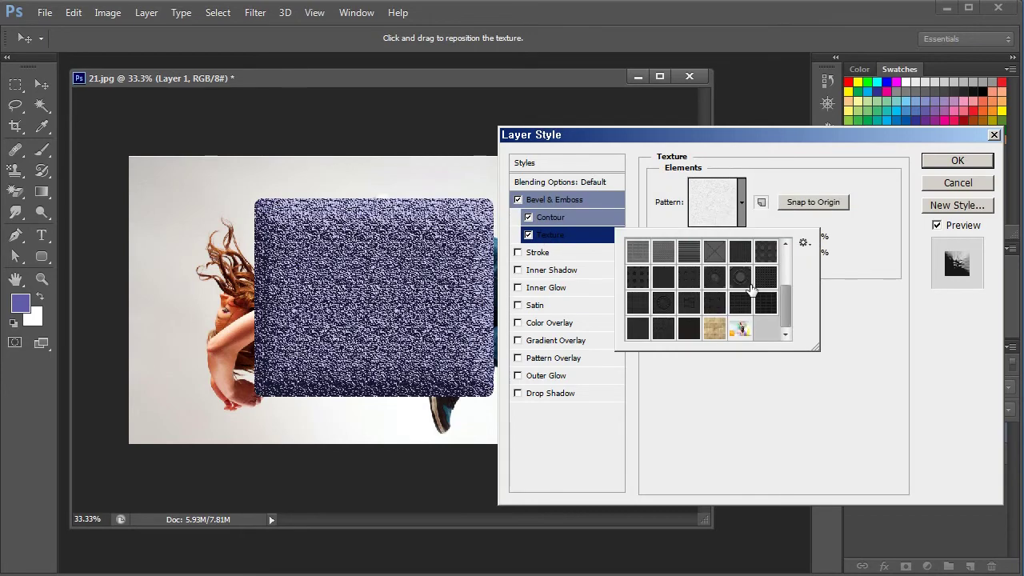
click(750, 286)
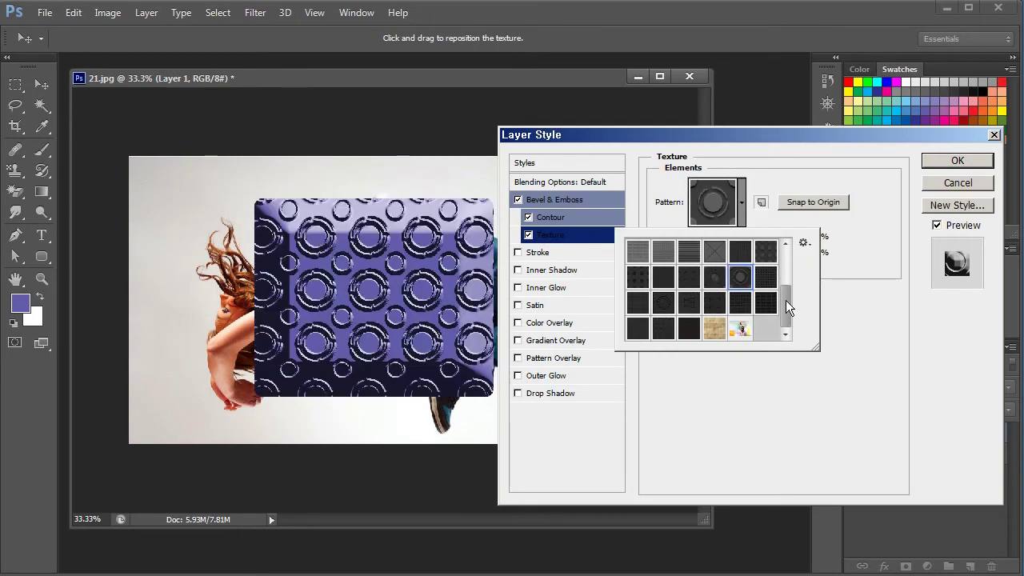
drag(786, 303, 784, 244)
click(766, 252)
click(766, 277)
click(766, 302)
click(691, 302)
click(695, 280)
click(864, 304)
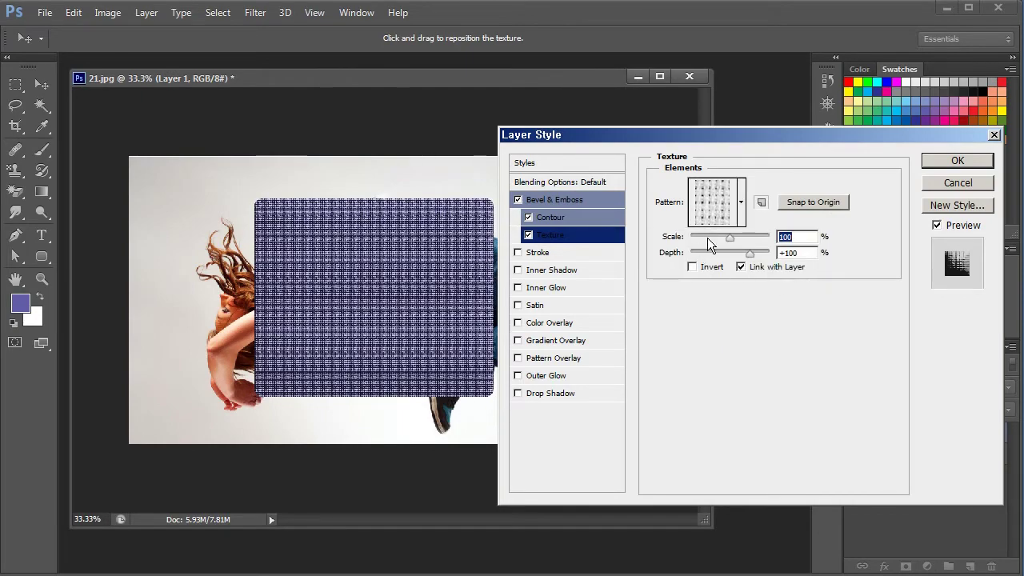
Set the texture's scale to 1000% and depth to +22%, and disable both Texture and Bevel & Emboss.
mouse_move(730, 236)
mouse_down()
mouse_move(769, 237)
mouse_move(681, 256)
mouse_move(764, 256)
mouse_move(735, 256)
mouse_up()
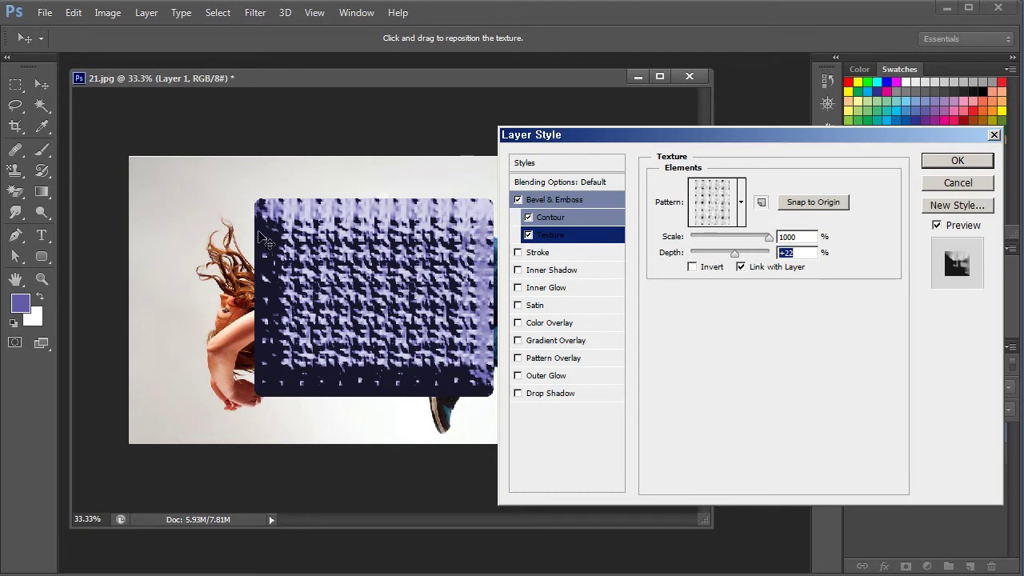
click(529, 234)
click(518, 200)
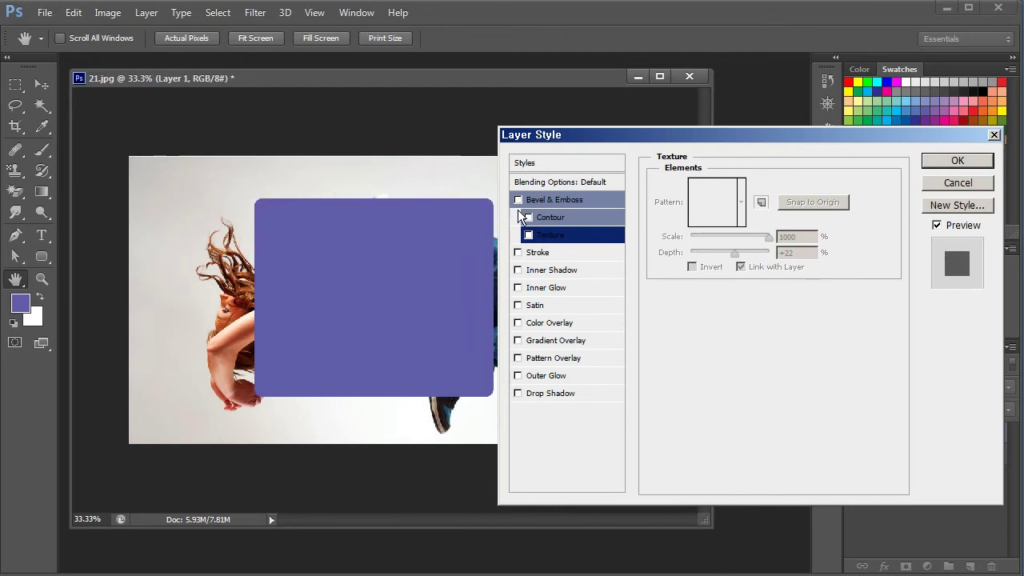
Try a 40 px inside Stroke in black at 100% opacity on the rectangle, and disable the stroke again.
click(518, 253)
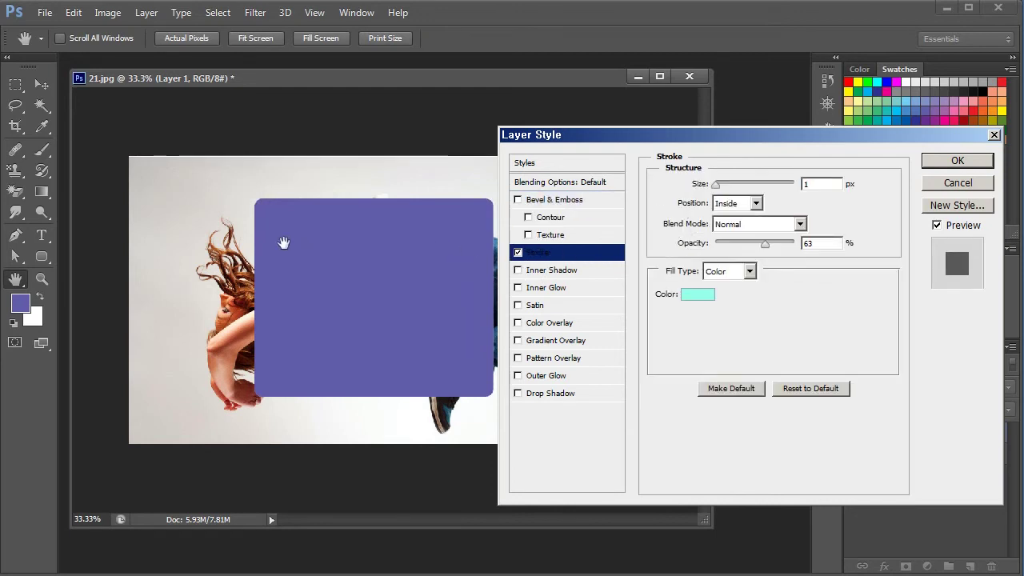
mouse_move(717, 184)
mouse_down()
mouse_move(745, 184)
mouse_move(733, 189)
mouse_up()
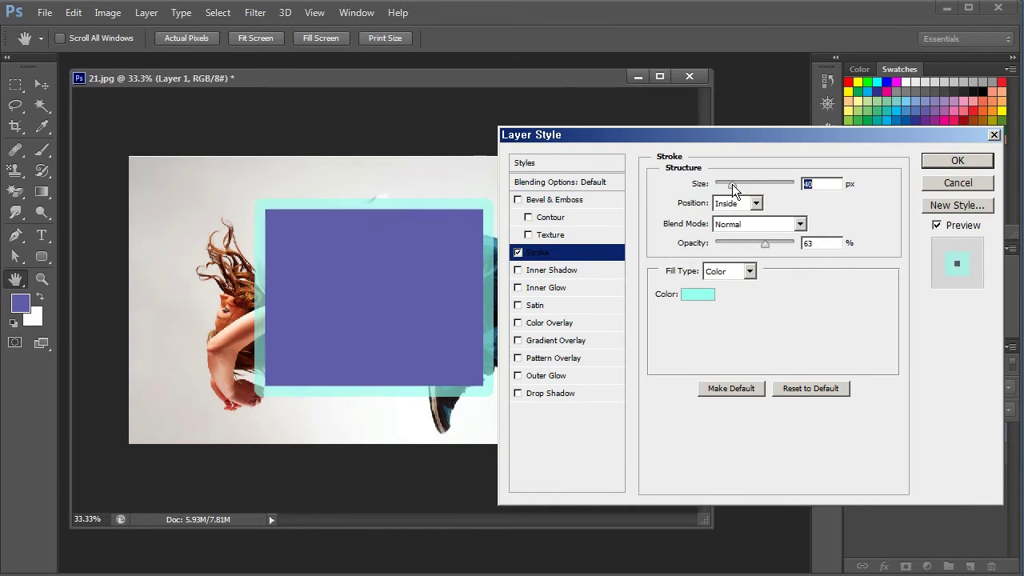
click(690, 302)
drag(376, 450, 232, 573)
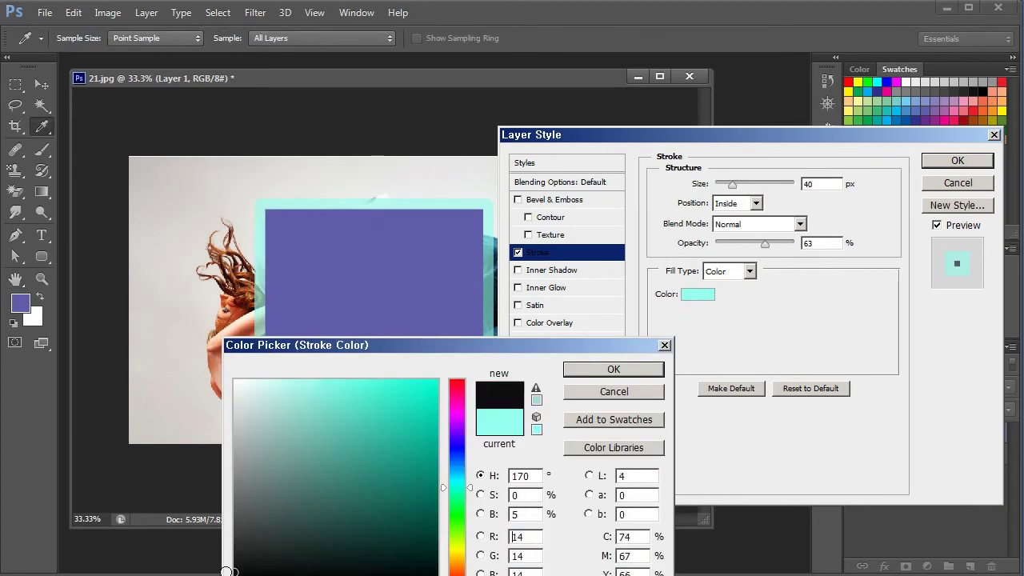
click(628, 373)
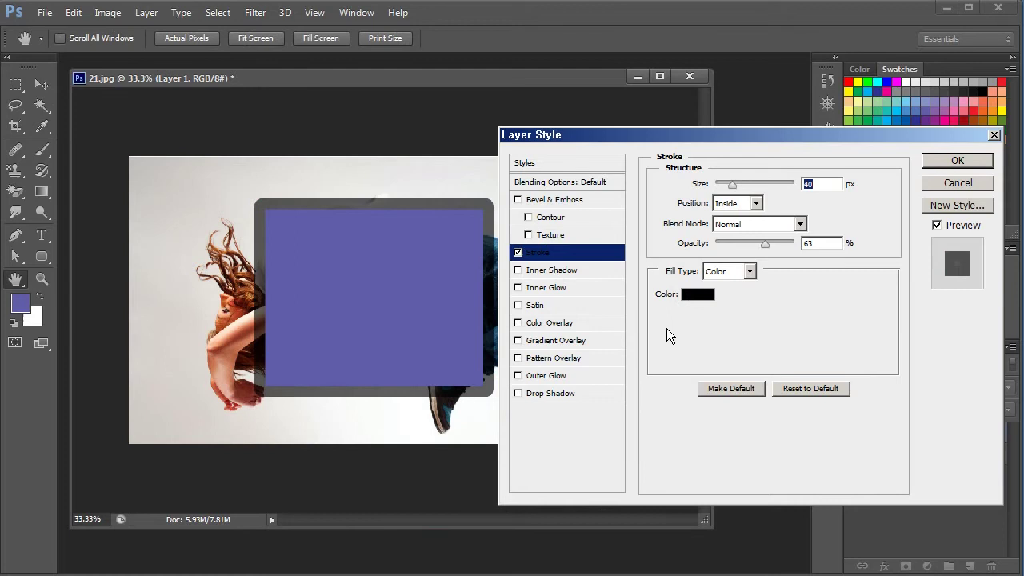
mouse_move(770, 250)
mouse_down()
mouse_move(801, 248)
mouse_move(734, 248)
mouse_move(800, 249)
mouse_up()
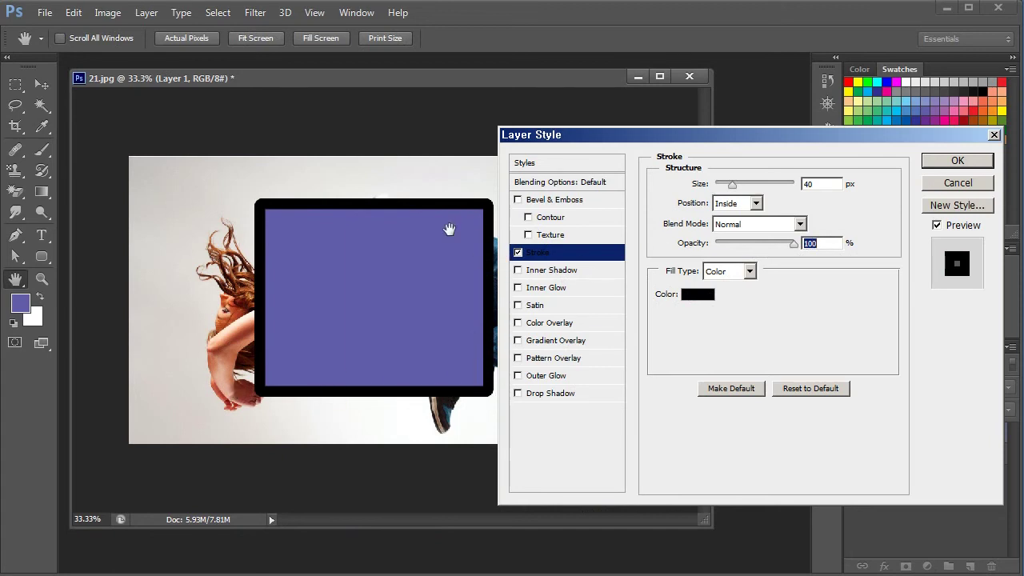
click(518, 253)
Enable Inner Shadow on the rectangle with 86% opacity and a distance of 95 px.
click(552, 270)
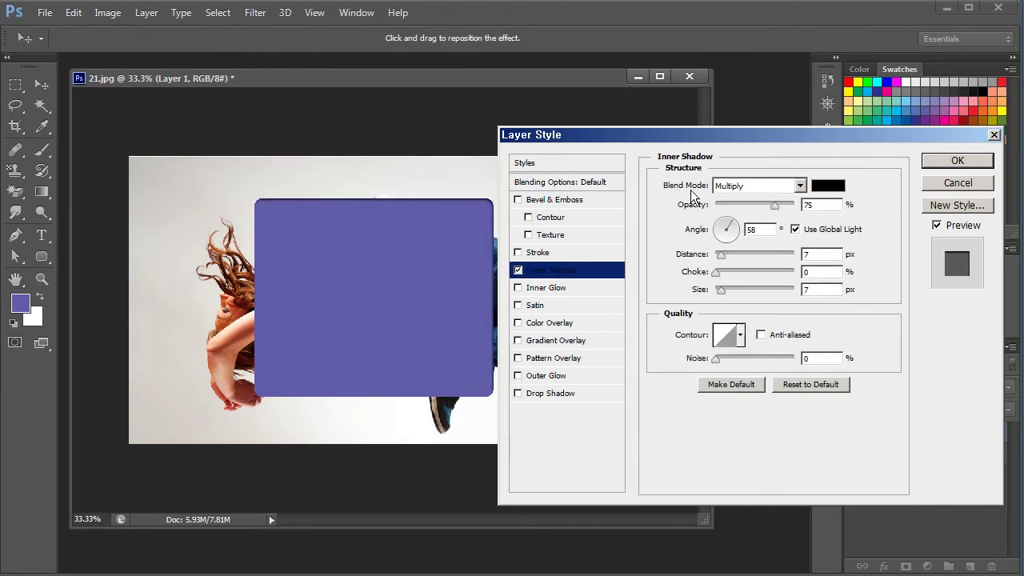
drag(775, 205, 780, 209)
drag(719, 258, 773, 259)
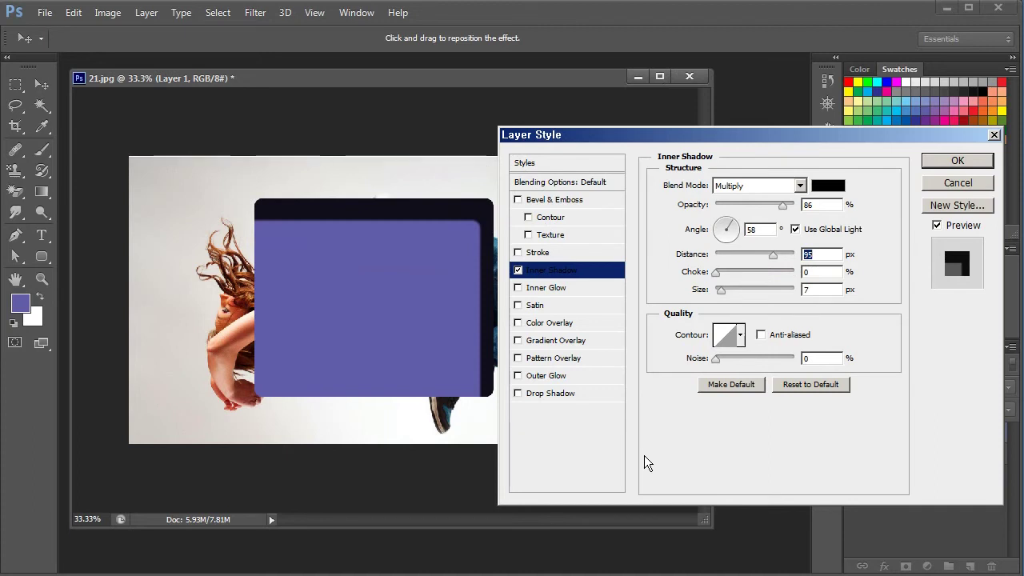
text(ㄷ)
key(Escape)
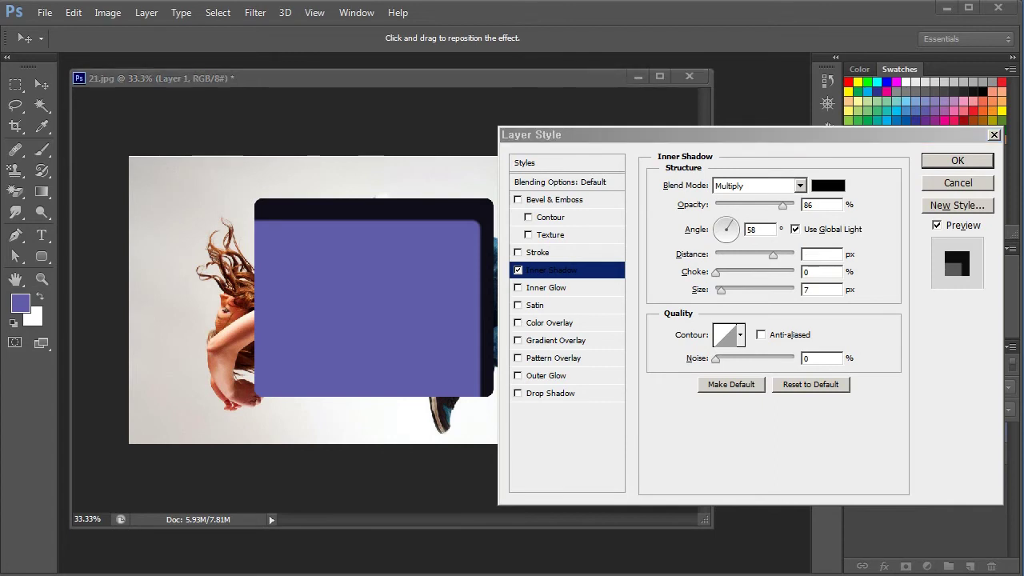
click(663, 147)
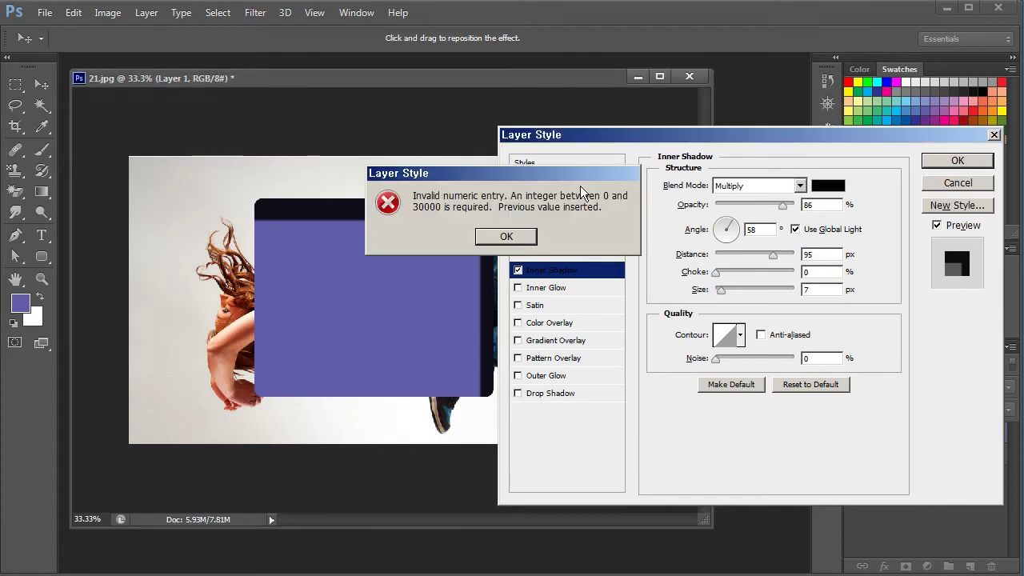
click(507, 235)
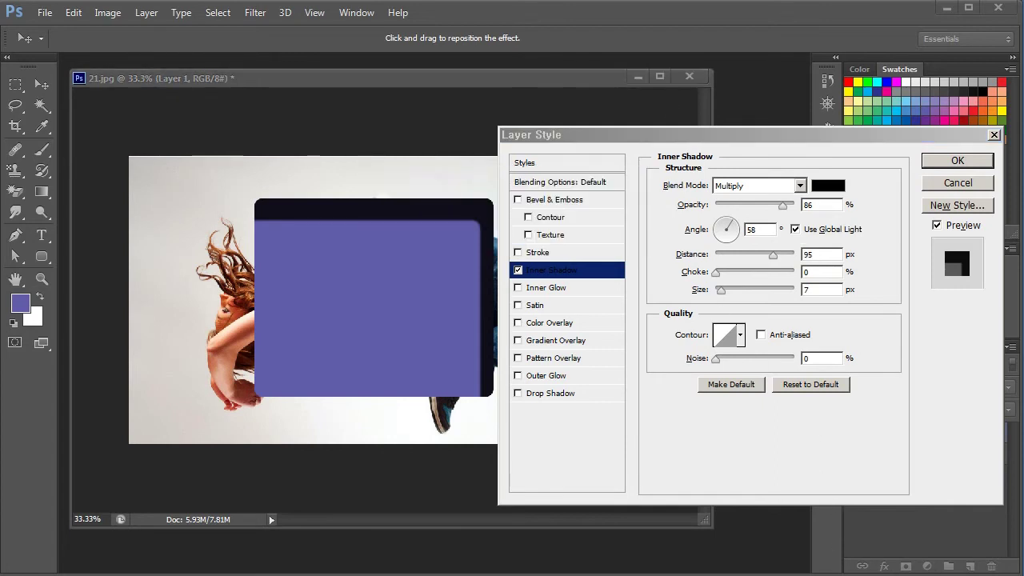
drag(678, 103, 586, 202)
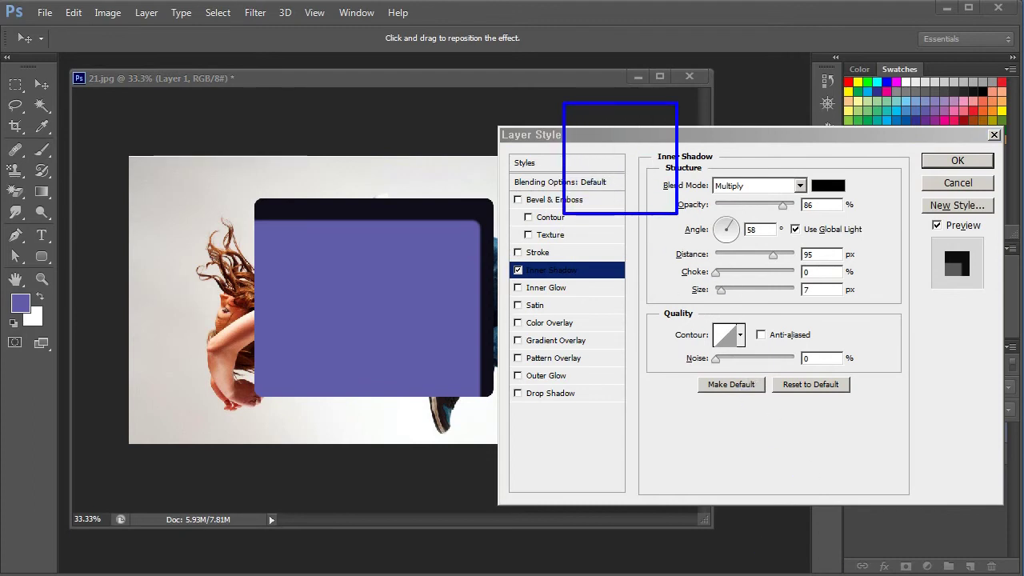
mouse_move(676, 120)
mouse_down()
mouse_move(624, 164)
mouse_move(565, 172)
mouse_move(606, 232)
mouse_up()
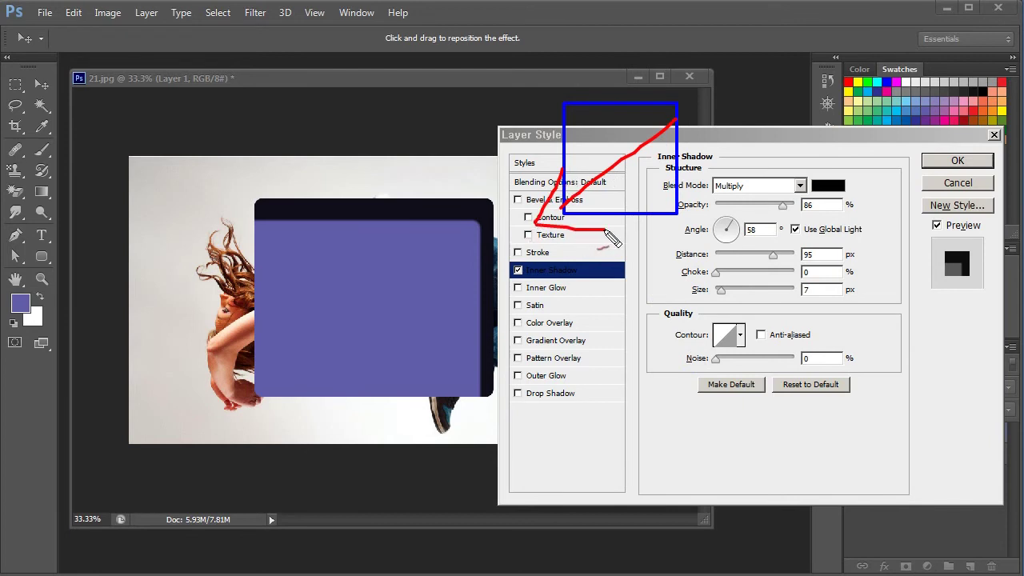
drag(576, 195, 600, 252)
key(Escape)
Reshape the inner shadow's contour curve into a custom S-shaped curve.
click(517, 270)
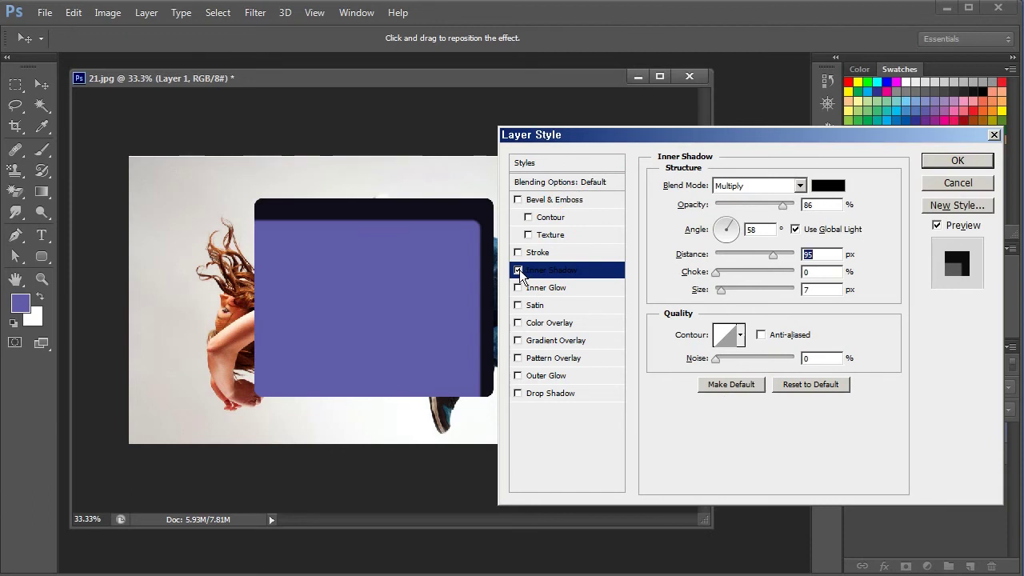
click(560, 273)
click(719, 338)
drag(767, 258, 726, 262)
click(704, 386)
drag(651, 363, 665, 392)
click(854, 185)
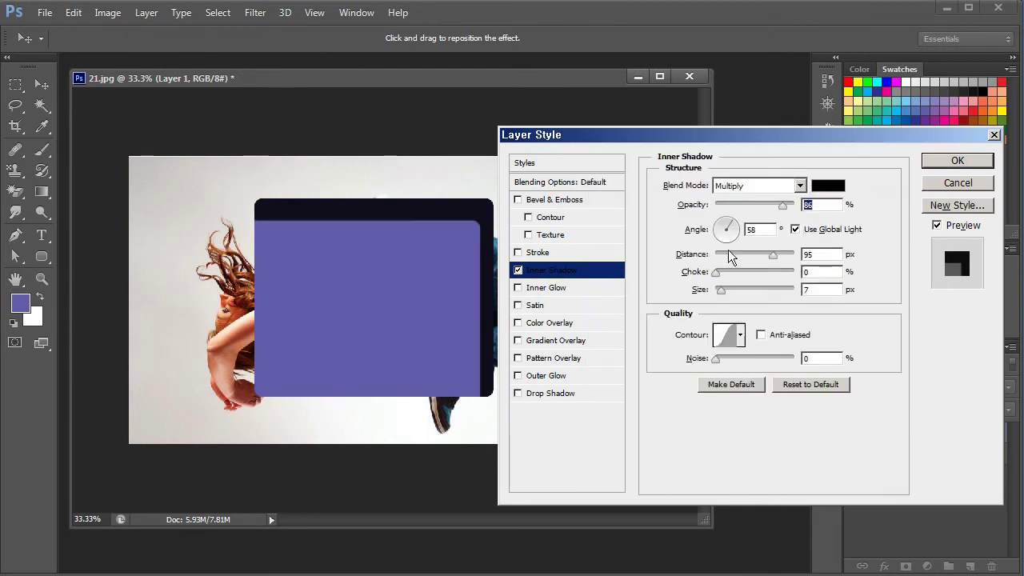
Set the inner shadow's opacity to 47% and preview other blend modes for it, such as Darken and Color Burn.
drag(760, 206, 752, 206)
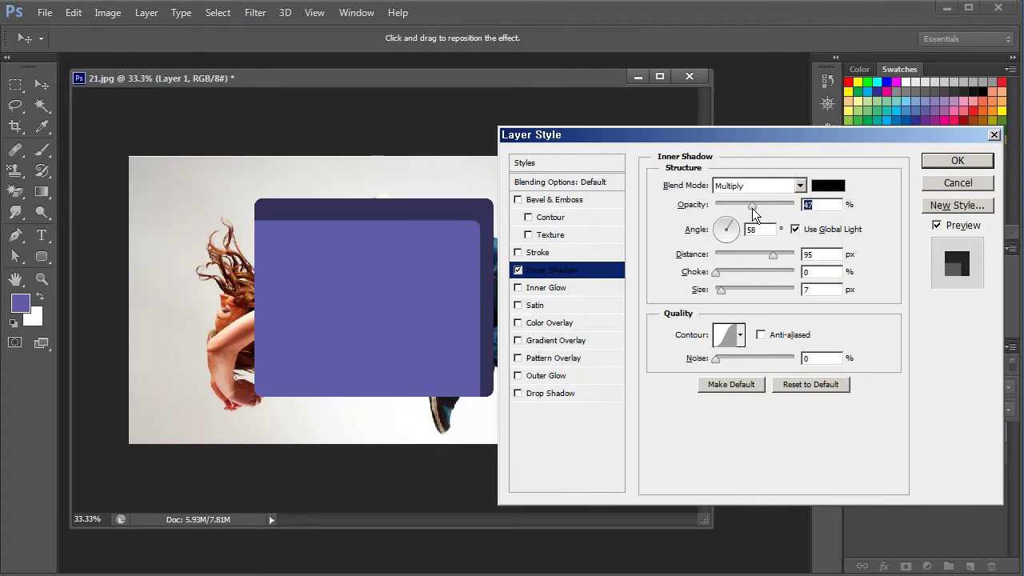
click(803, 184)
click(788, 183)
key(Down)
key(Down)
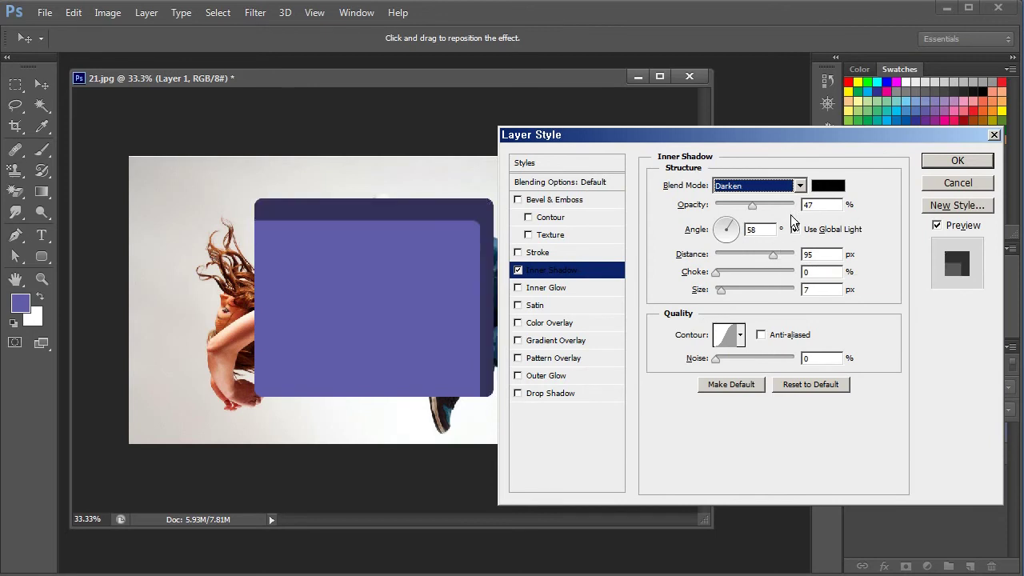
key(Down)
key(Down)
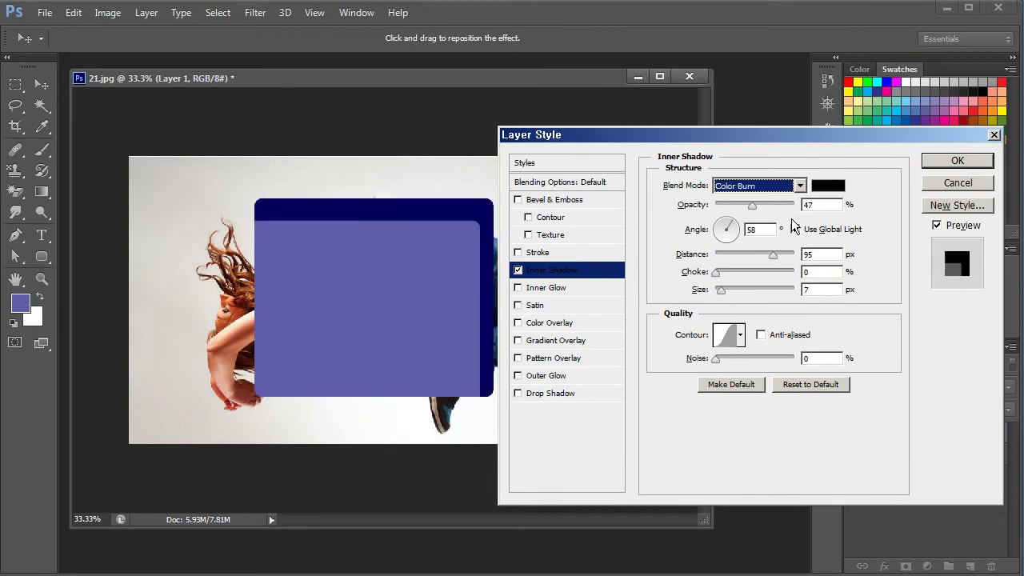
key(Down)
key(Down)
key(Up)
key(Up)
key(Up)
key(Up)
key(Up)
key(Up)
key(Up)
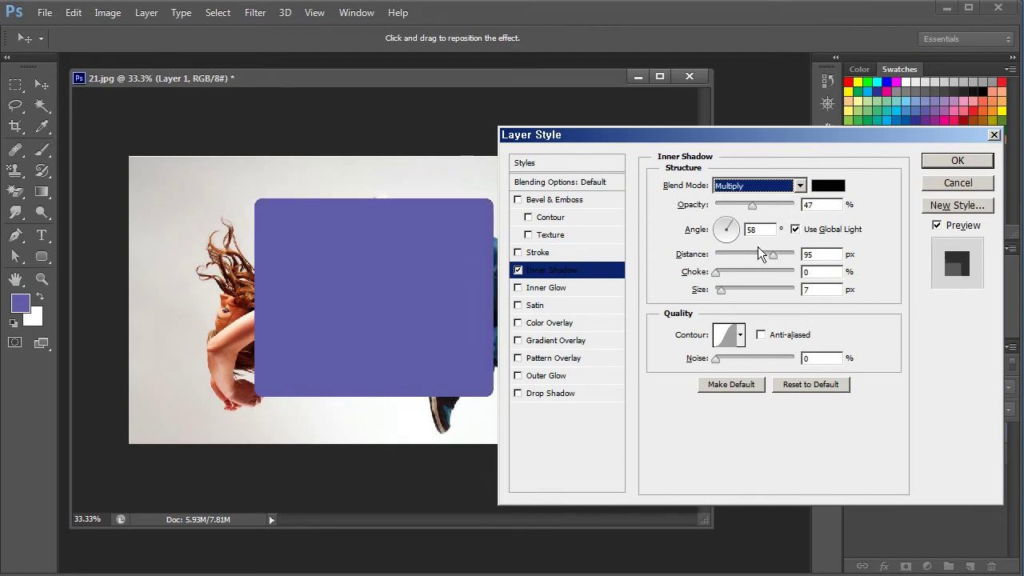
Replace the rectangle's Inner Shadow with a white Inner Glow 182 px in size.
click(518, 269)
click(518, 287)
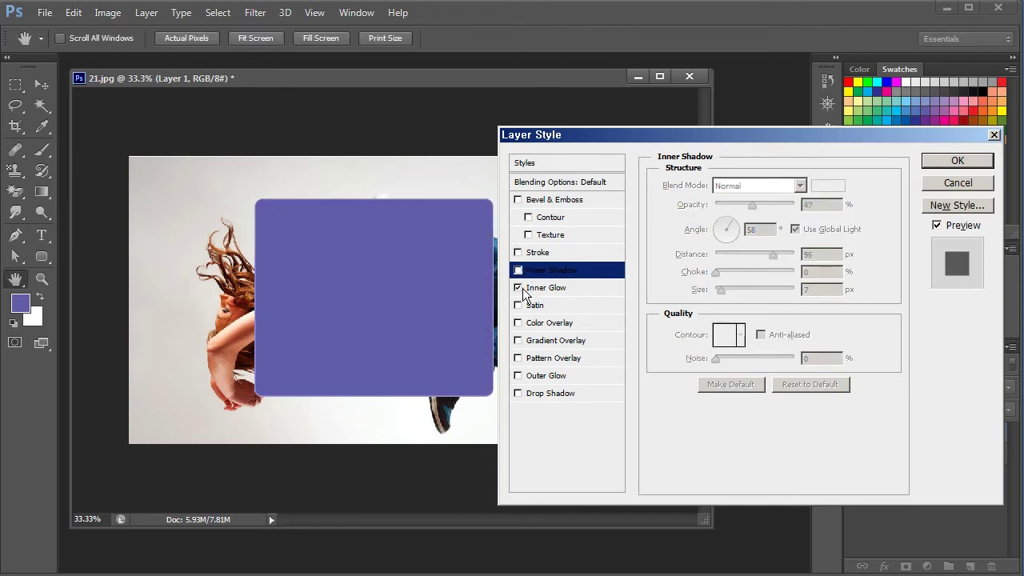
click(596, 288)
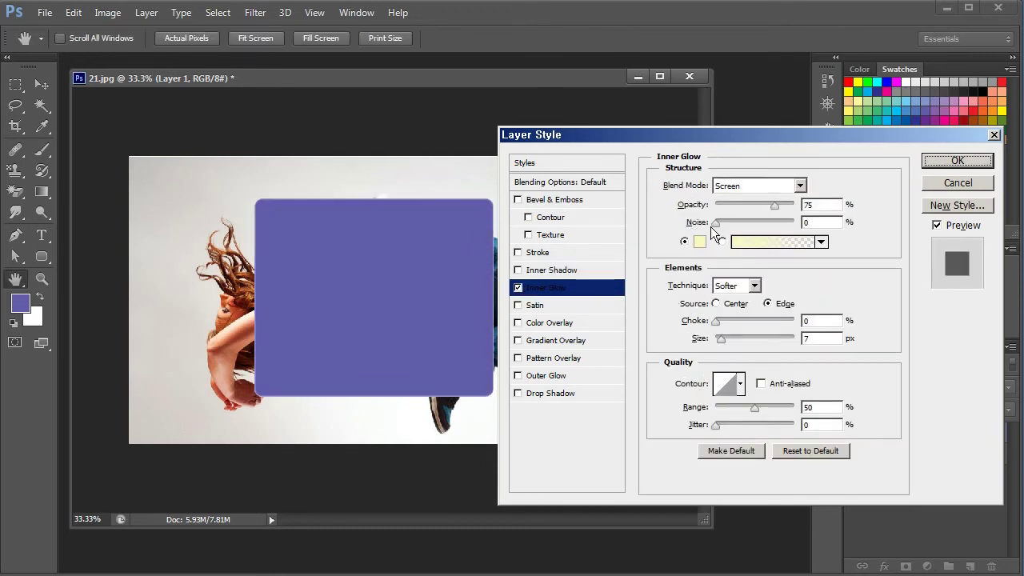
drag(720, 340, 774, 340)
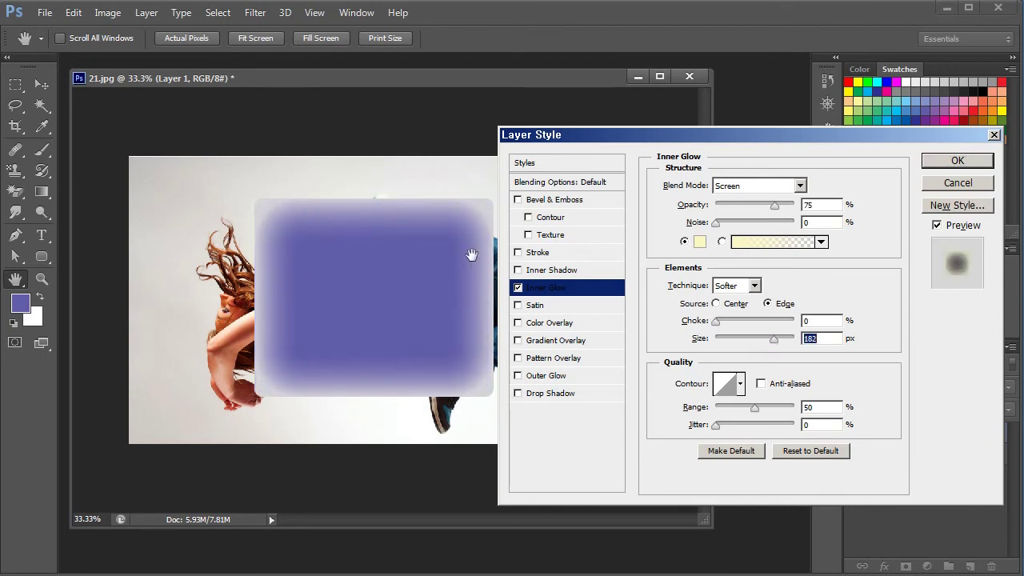
click(700, 242)
drag(373, 433, 199, 265)
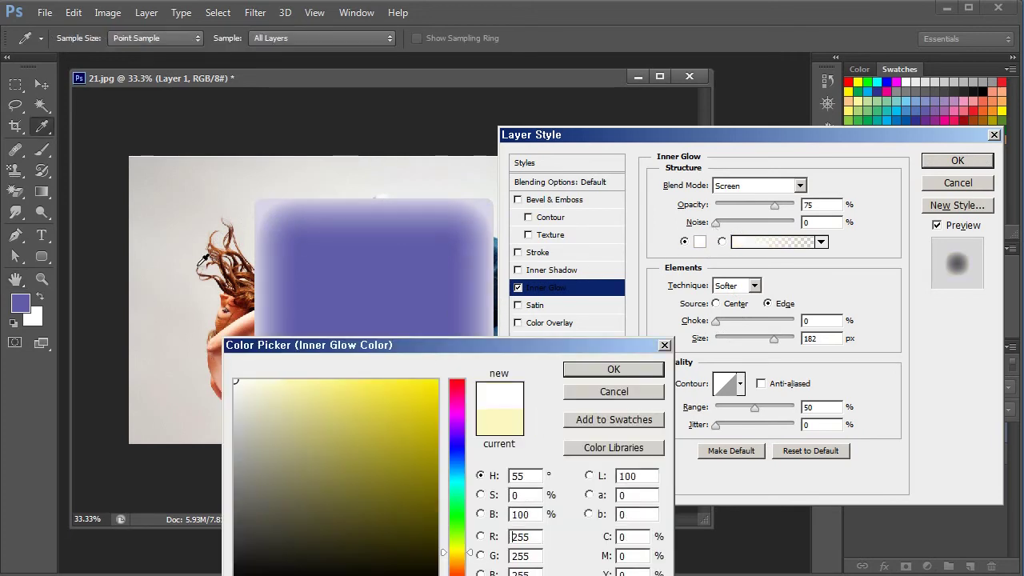
click(613, 372)
Step through the inner glow's blend modes and set it to Linear Light.
click(747, 181)
click(748, 184)
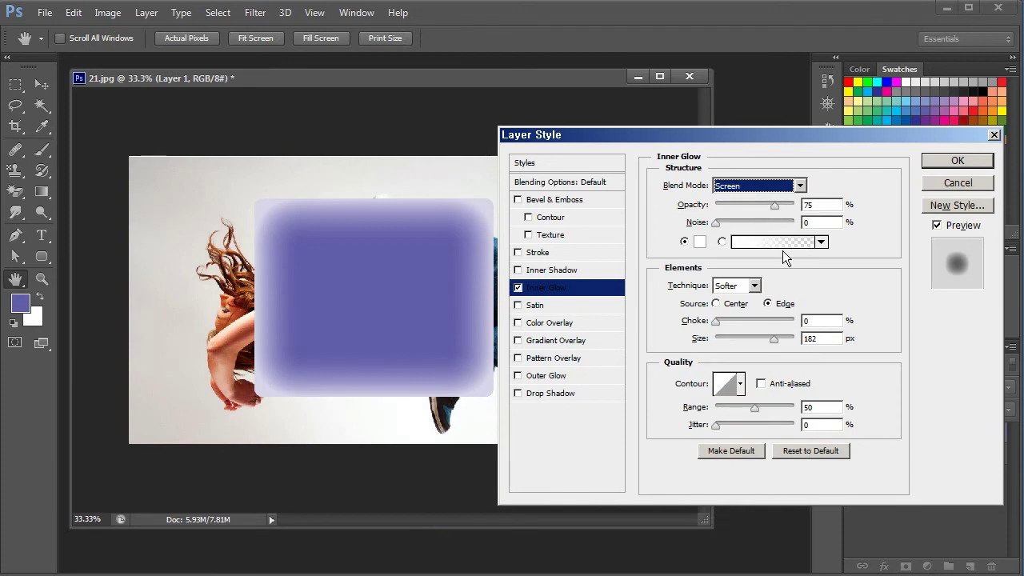
key(Down)
key(Down)
key(Up)
key(Down)
key(Down)
key(Down)
key(Down)
key(Down)
key(Down)
key(Down)
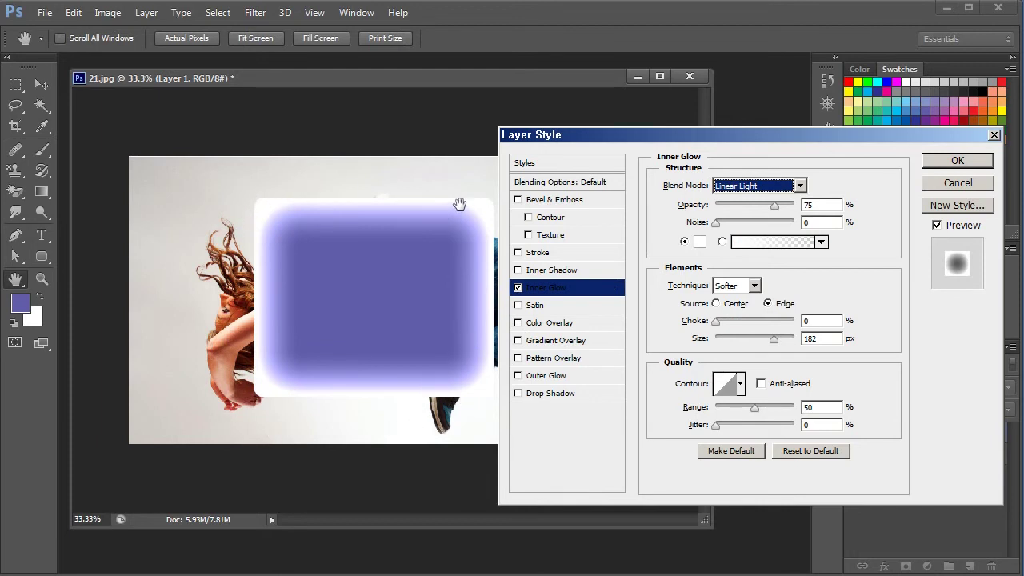
click(728, 378)
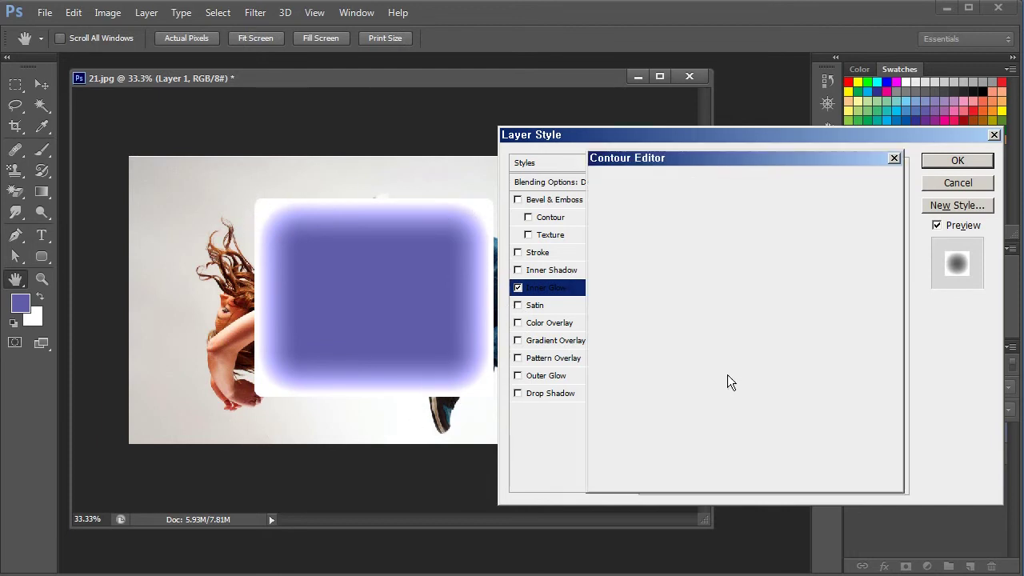
click(850, 206)
click(720, 387)
click(883, 210)
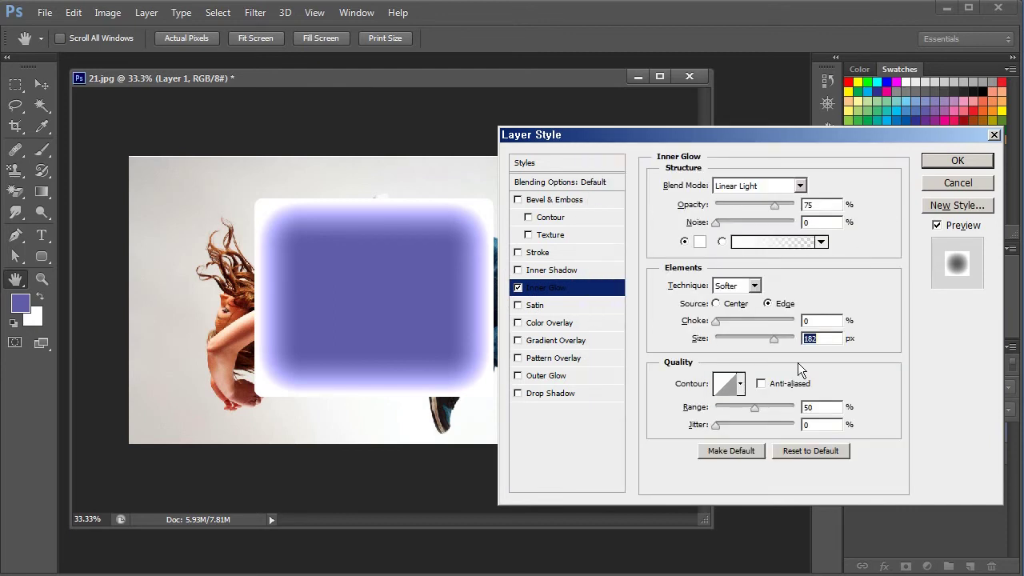
Apply the double-peaked contour preset to the inner glow.
click(741, 386)
click(702, 445)
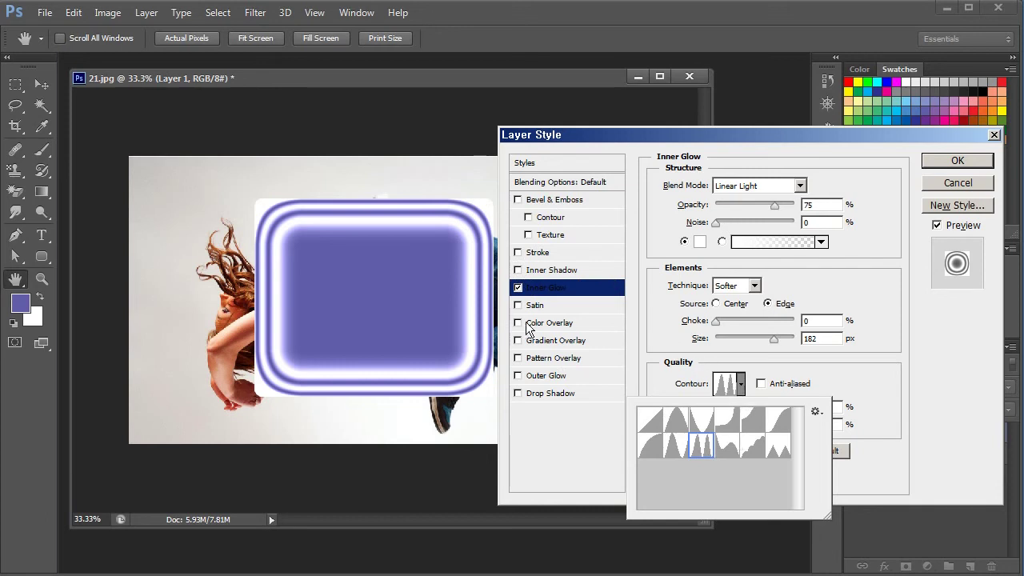
click(740, 385)
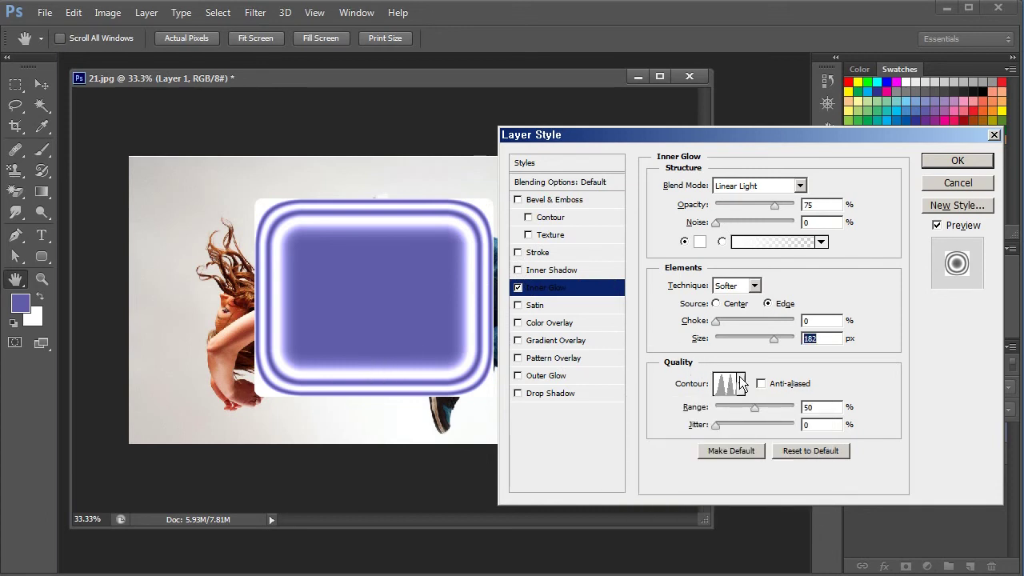
click(741, 384)
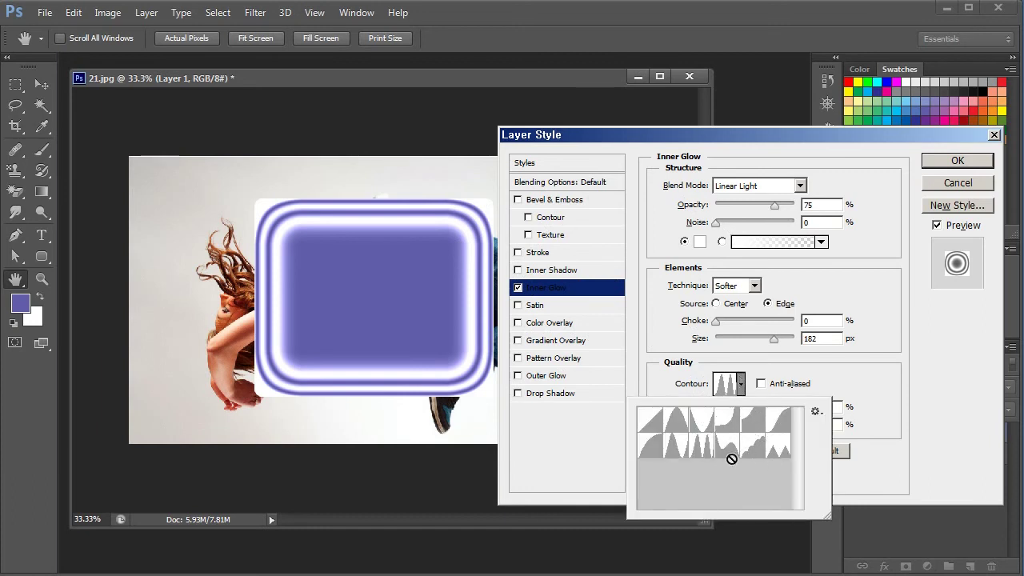
click(744, 385)
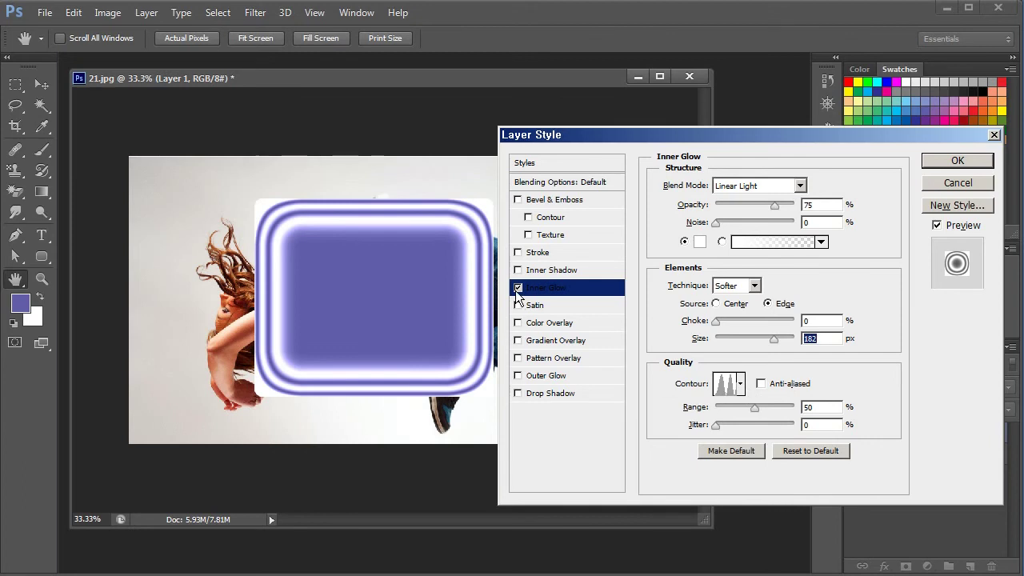
Replace the rectangle's Inner Glow with a Satin effect, setting its distance to 163 px and opacity to 22%.
click(518, 288)
click(518, 305)
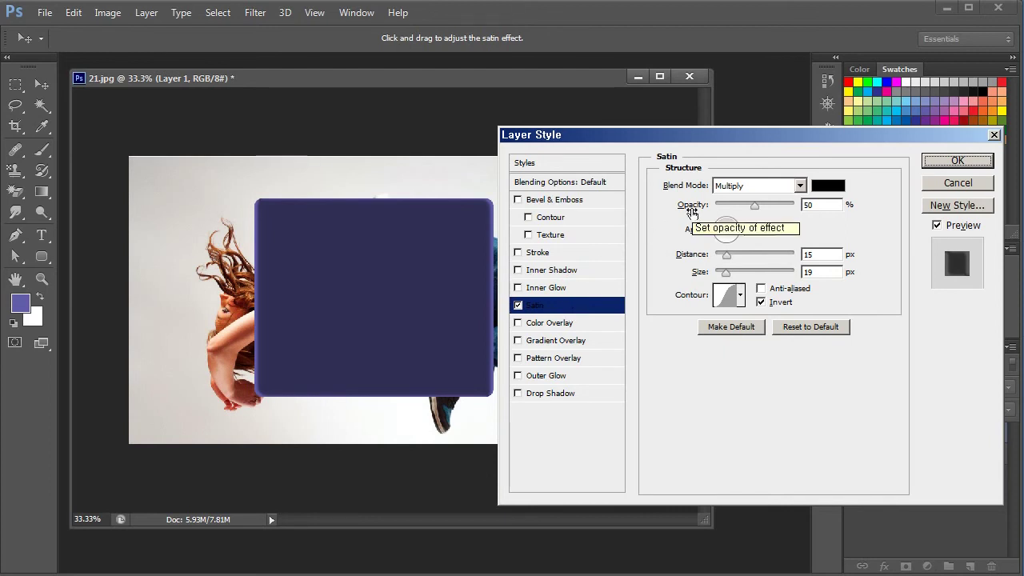
mouse_move(726, 255)
mouse_down()
mouse_move(810, 270)
mouse_move(741, 269)
mouse_move(777, 264)
mouse_up()
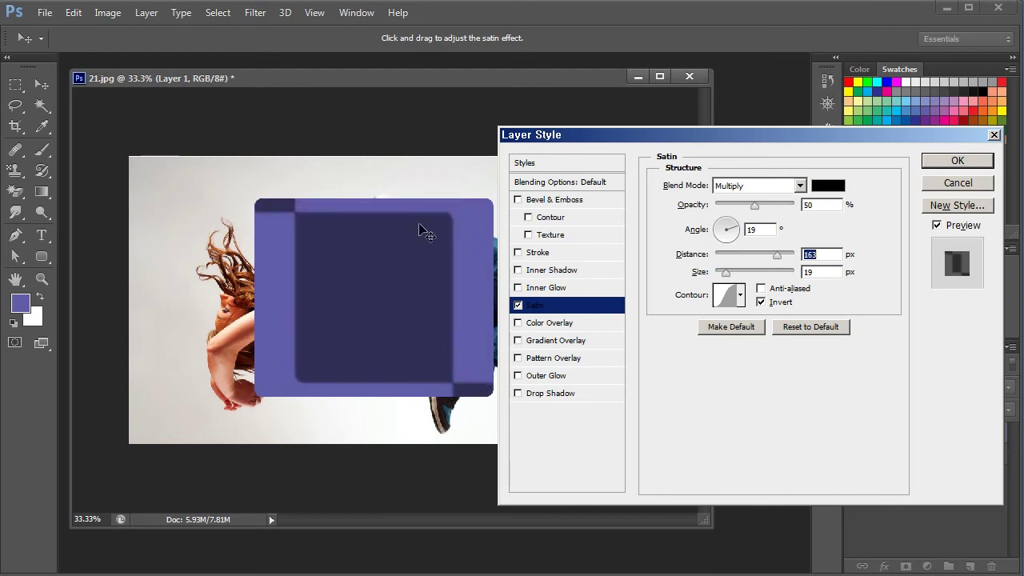
click(763, 185)
click(763, 184)
drag(754, 203, 735, 210)
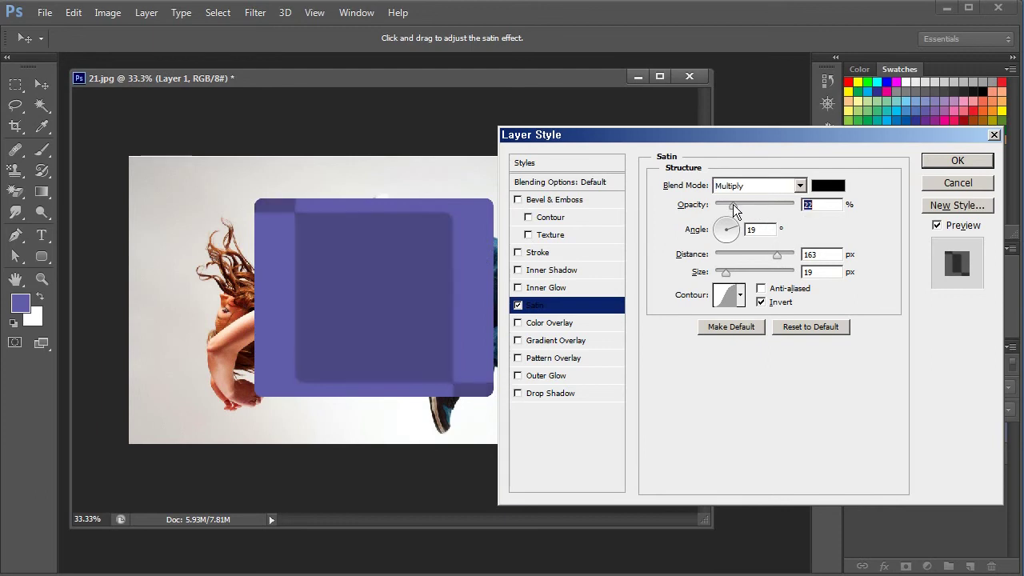
Step through the satin's blend modes and set it to Linear Burn.
click(746, 186)
click(748, 185)
key(Down)
key(Down)
key(Down)
key(Down)
key(Down)
key(Down)
key(Up)
key(Up)
key(Up)
key(Up)
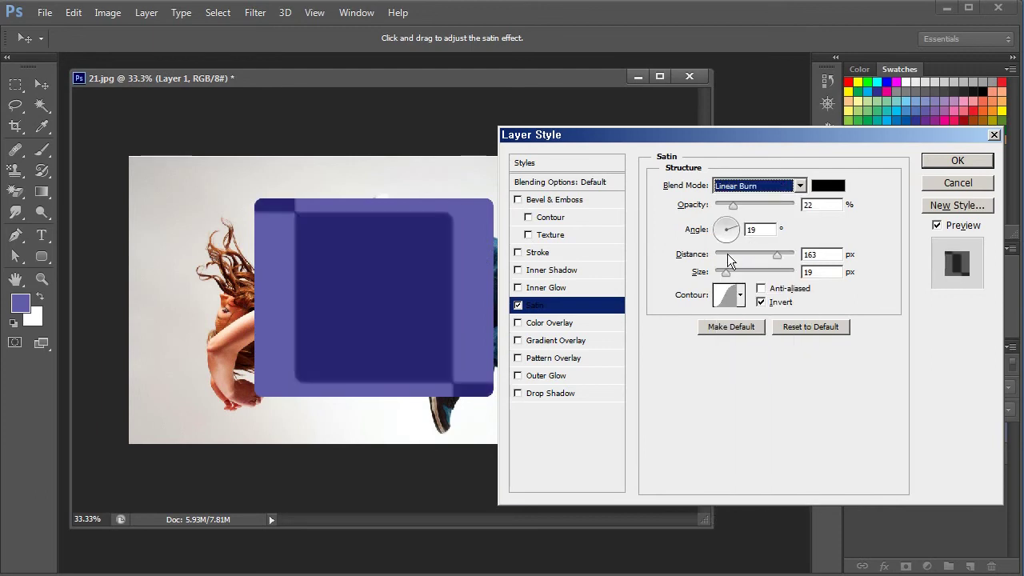
Combine Inner Glow and Bevel & Emboss with the satin, leaving Stroke and Inner Shadow off, and return to the Satin settings.
click(532, 287)
click(540, 270)
click(544, 253)
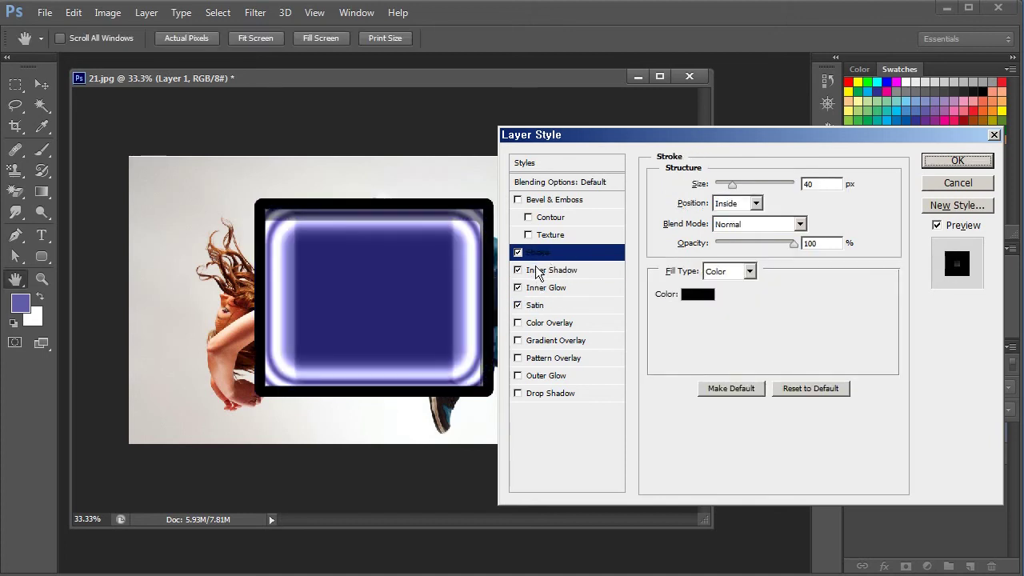
click(541, 270)
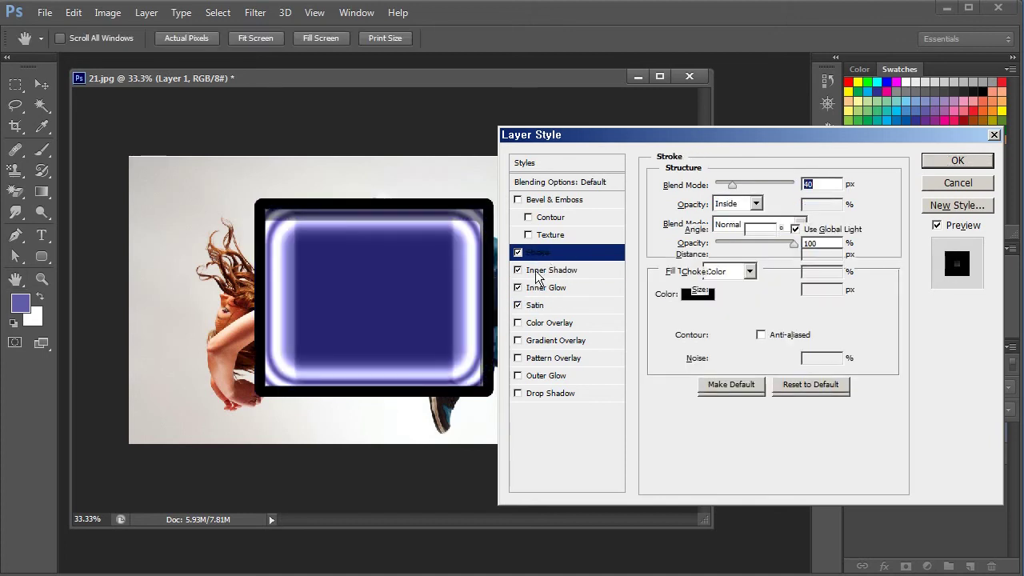
click(518, 270)
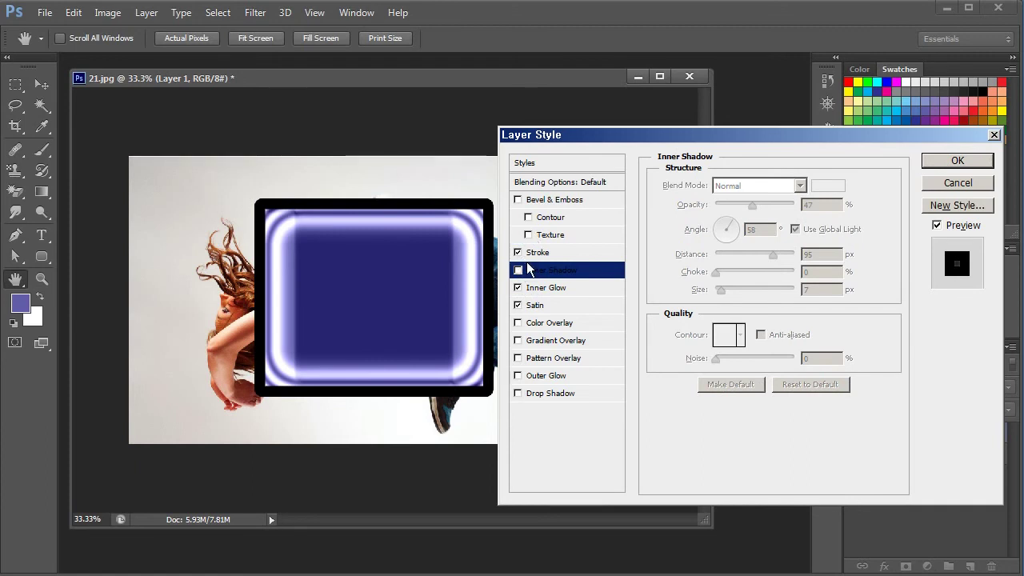
click(517, 253)
click(517, 199)
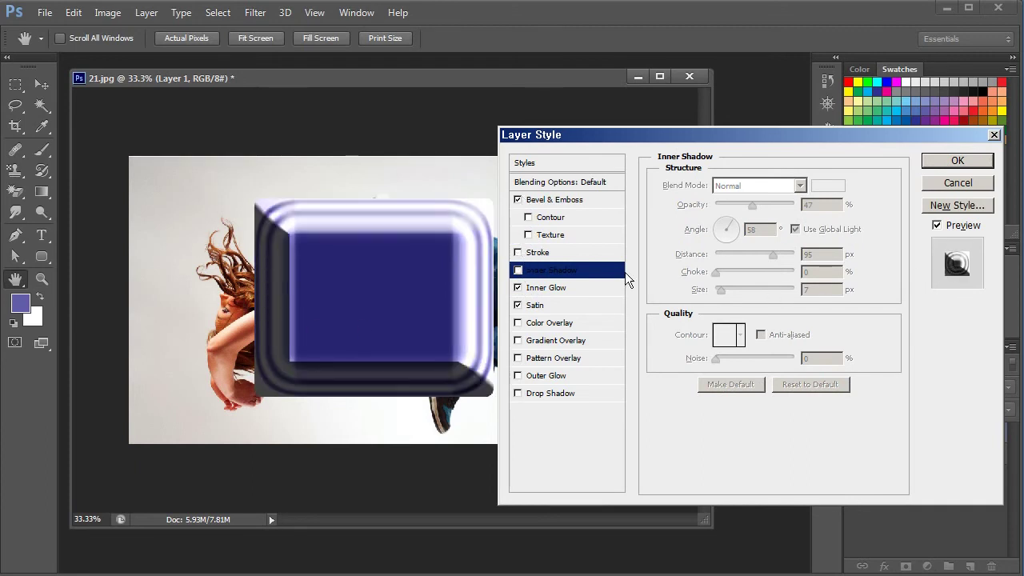
click(565, 307)
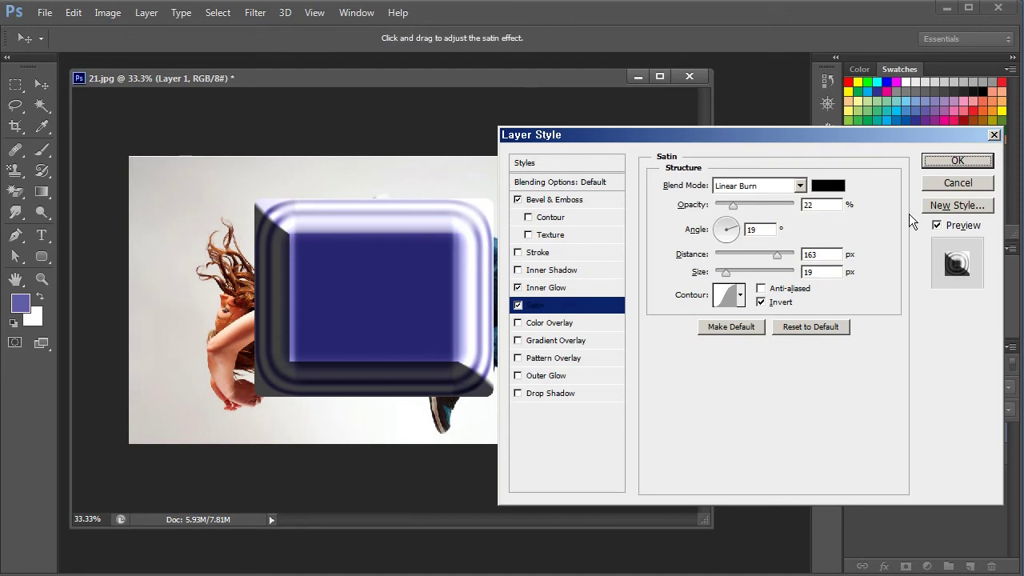
Preview a red Color Overlay on the rectangle in Multiply and Normal blend modes, and turn the overlay off.
click(588, 324)
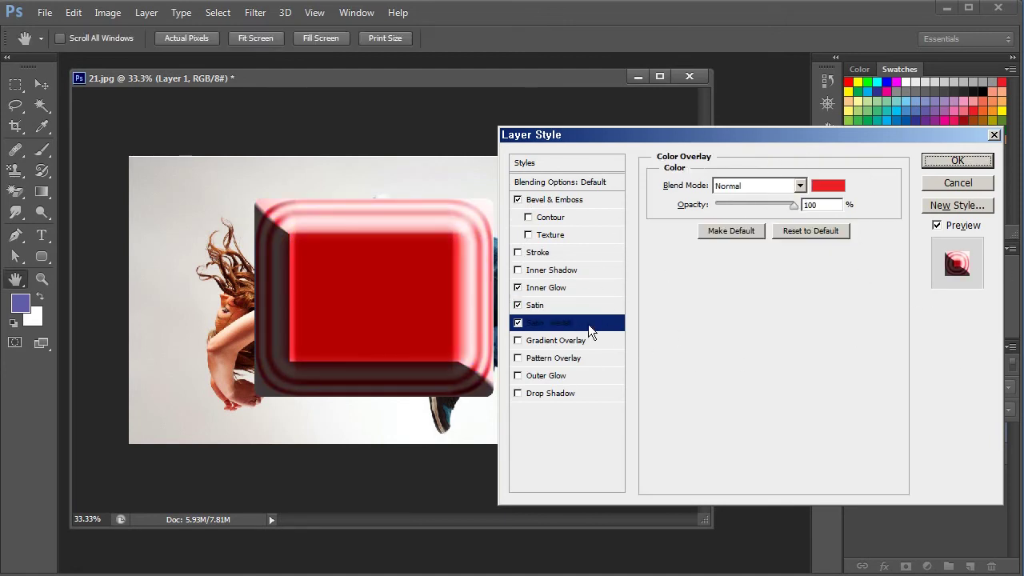
click(747, 180)
click(748, 180)
key(Down)
key(Down)
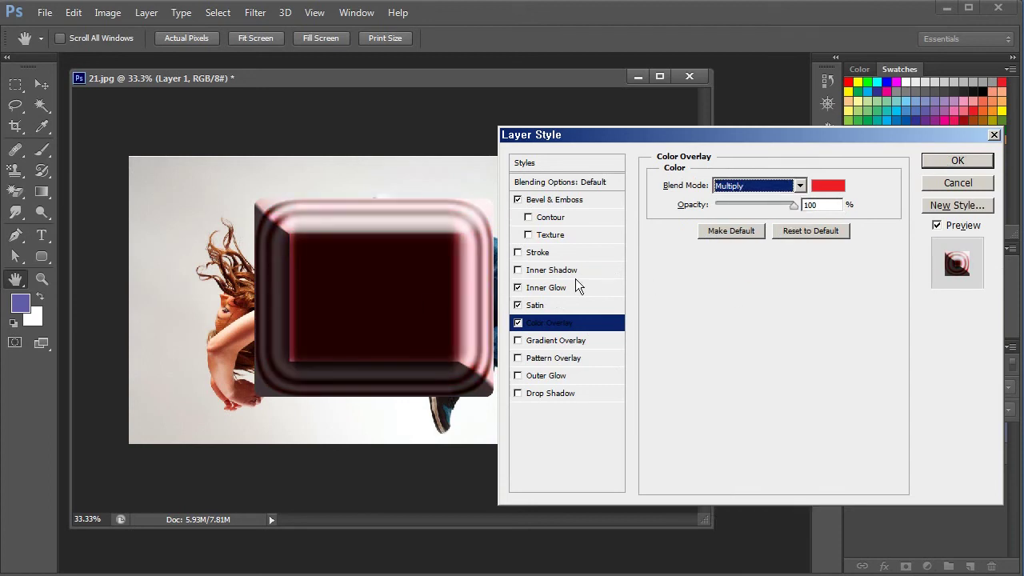
click(774, 184)
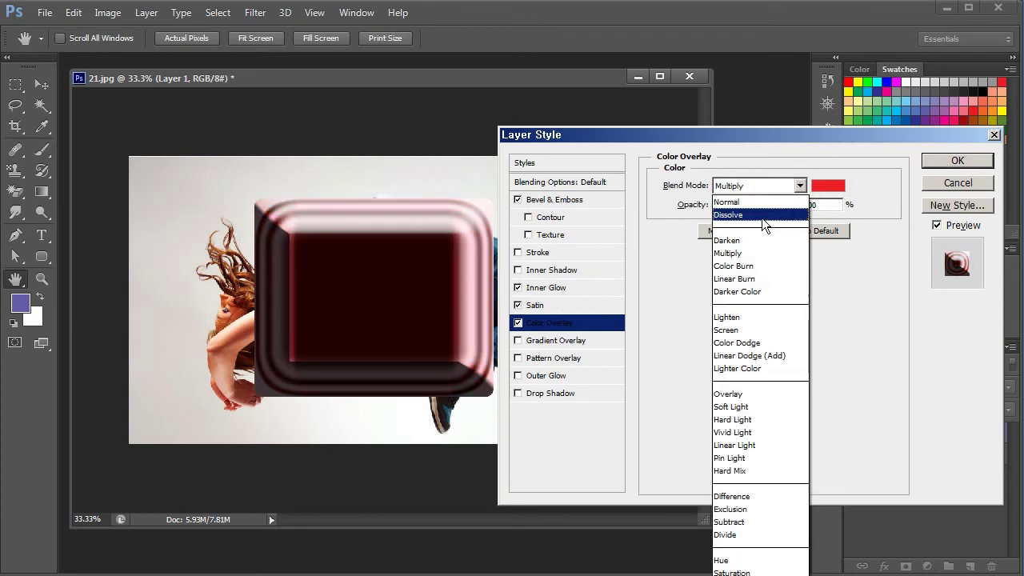
click(765, 205)
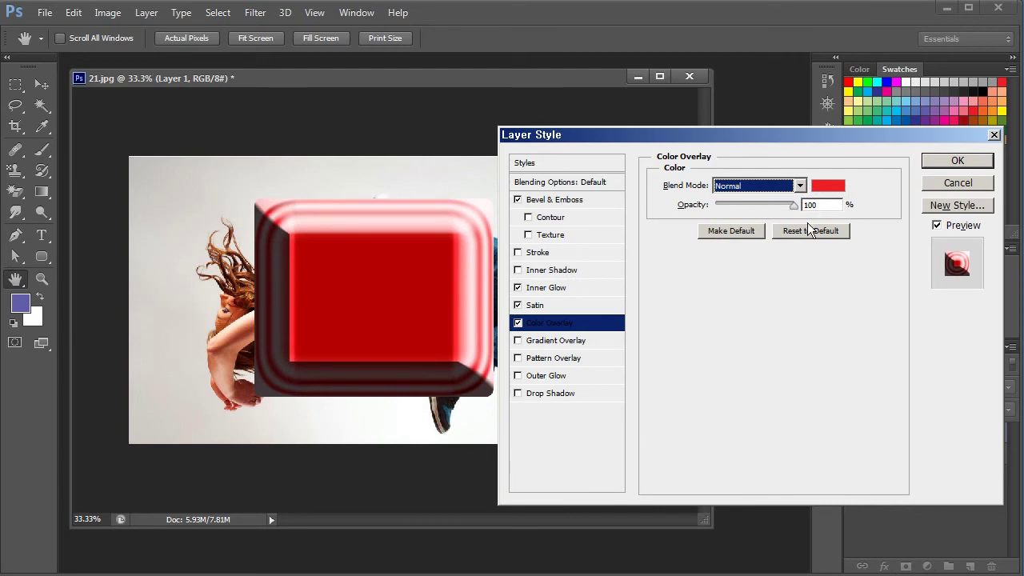
click(518, 322)
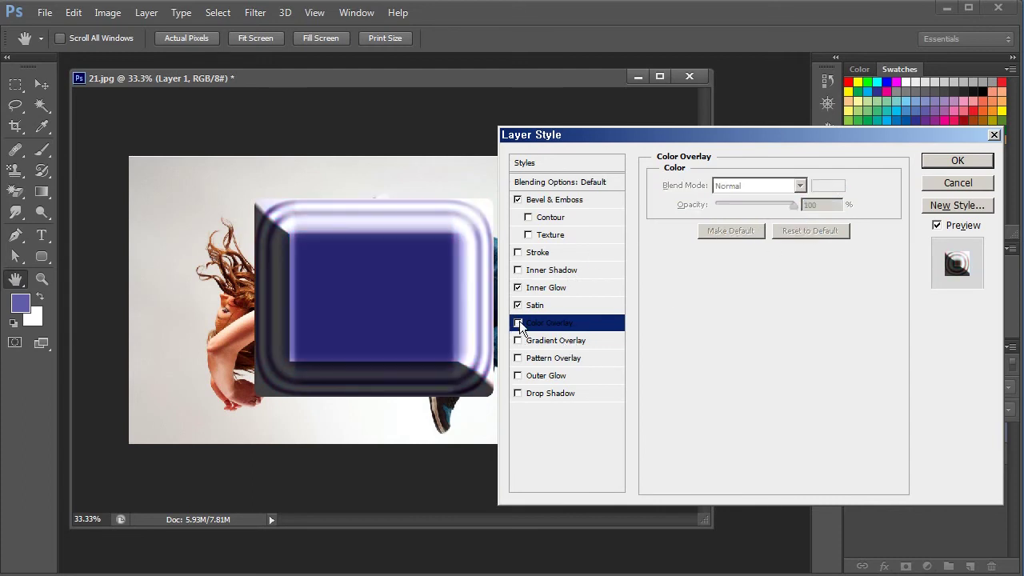
Apply a black-to-white linear Gradient Overlay to the rectangle and toggle its Reverse option on and off.
click(570, 340)
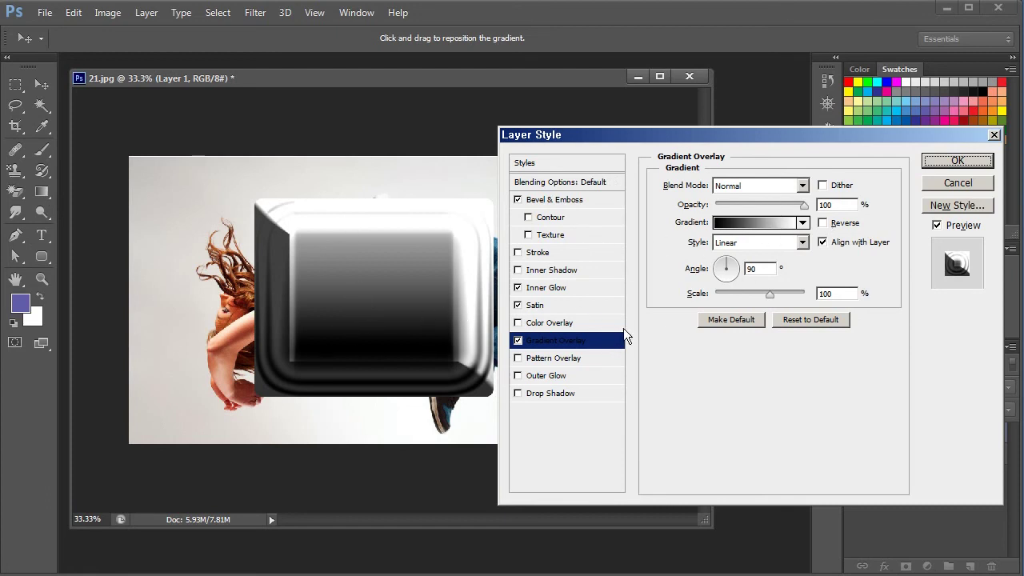
click(829, 228)
click(829, 228)
click(830, 228)
click(829, 228)
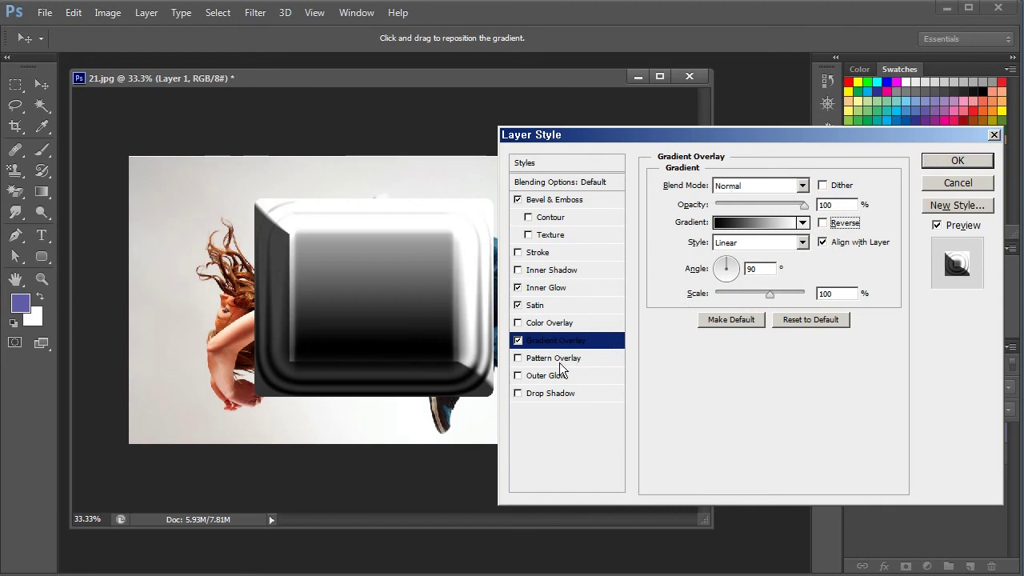
Preview the Radial and Angle gradient styles, restore Linear, and turn the Gradient Overlay off.
click(781, 248)
click(779, 270)
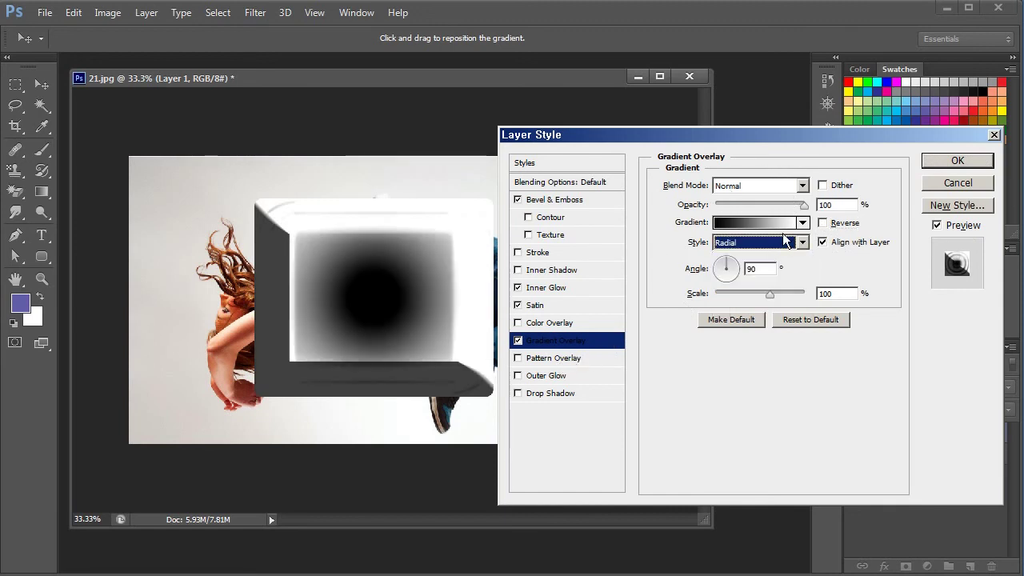
click(782, 243)
click(781, 283)
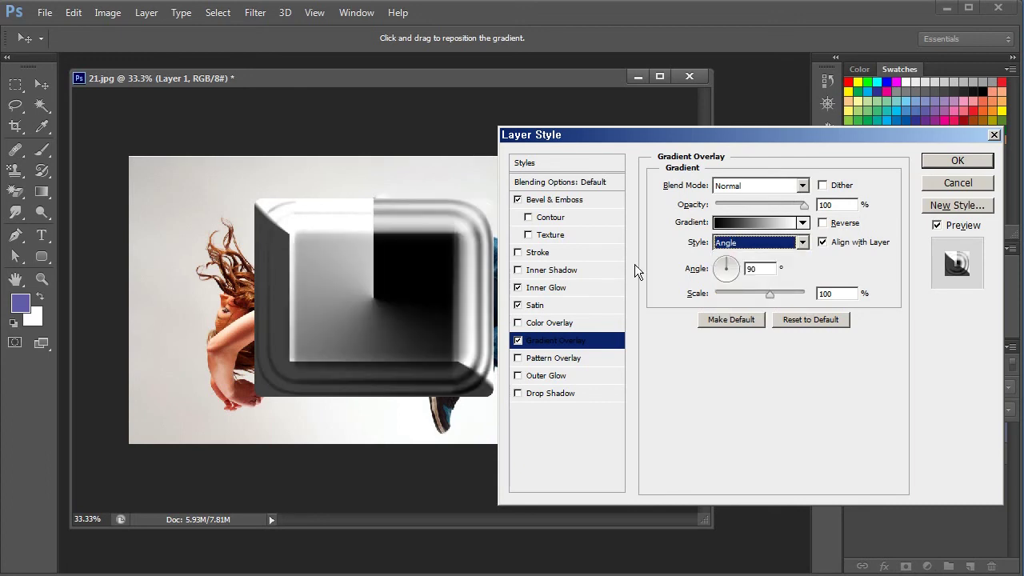
click(722, 246)
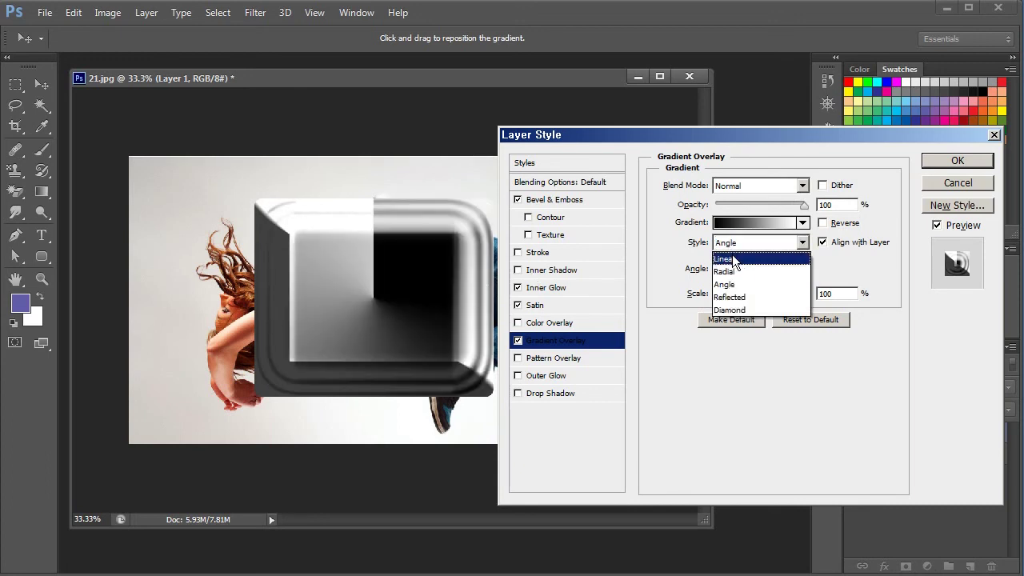
click(728, 259)
click(518, 341)
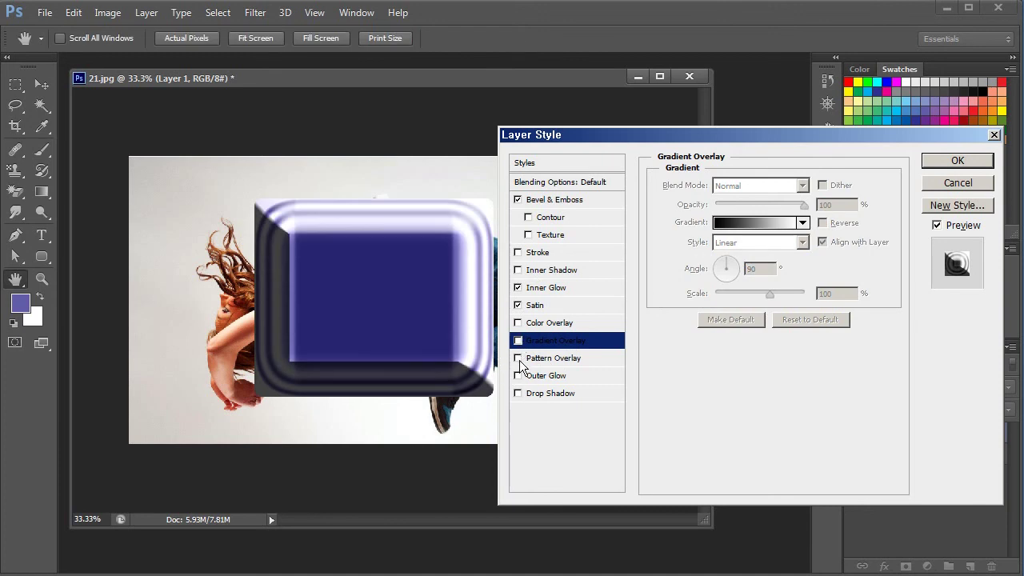
Apply a Pattern Overlay to the rectangle, trying the yellow woven pattern and choosing the fine gray one.
click(519, 359)
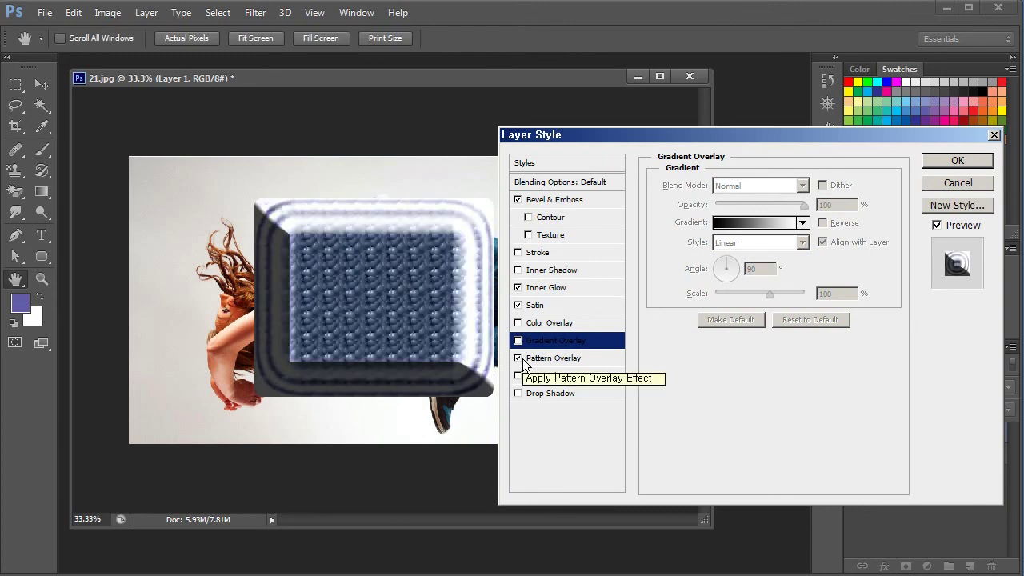
click(580, 360)
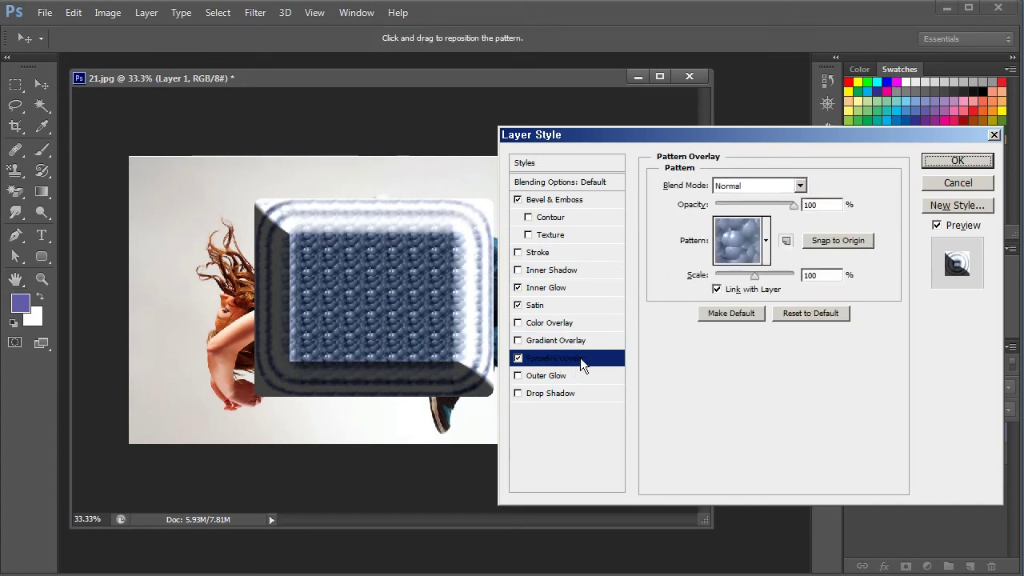
click(766, 240)
click(738, 339)
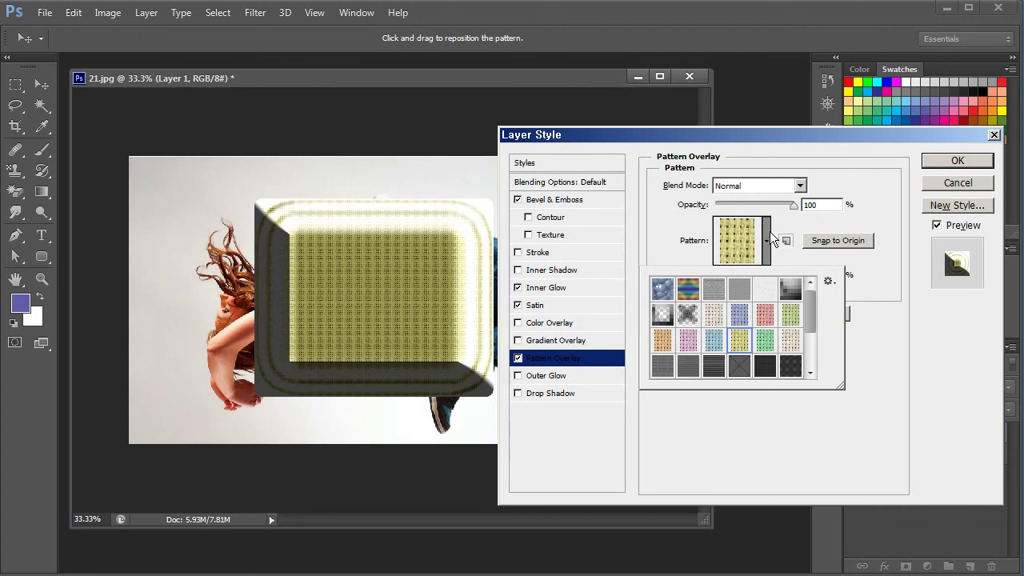
click(714, 288)
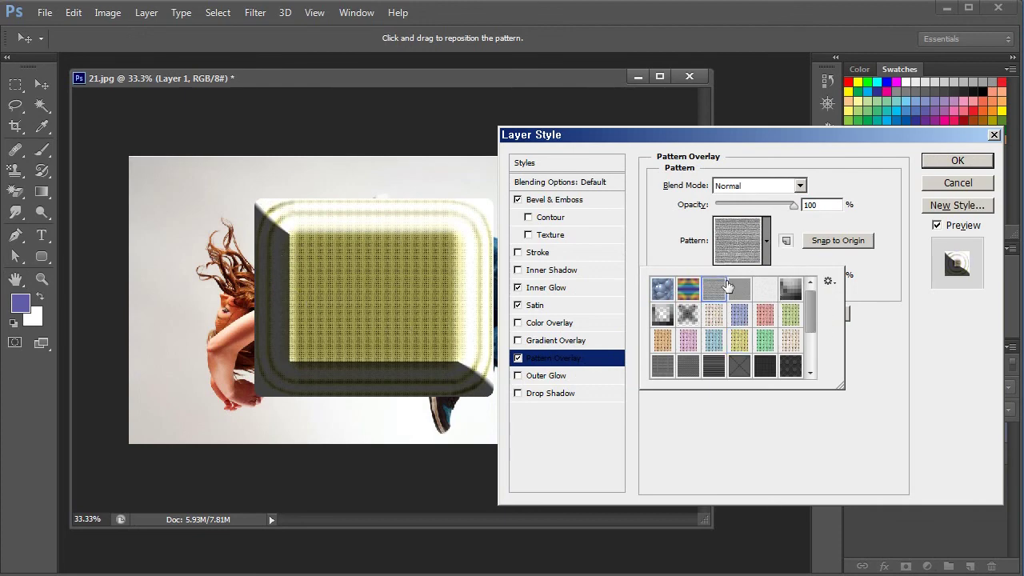
Preview the bevel's Texture together with the pattern overlay, turn the texture off, and return to the Pattern Overlay settings.
click(582, 199)
click(575, 236)
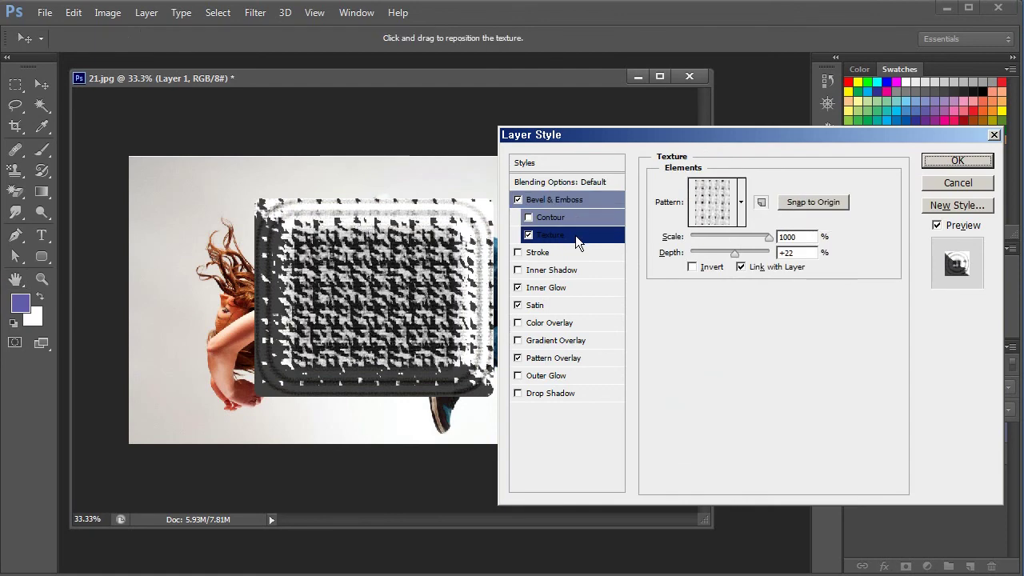
click(529, 235)
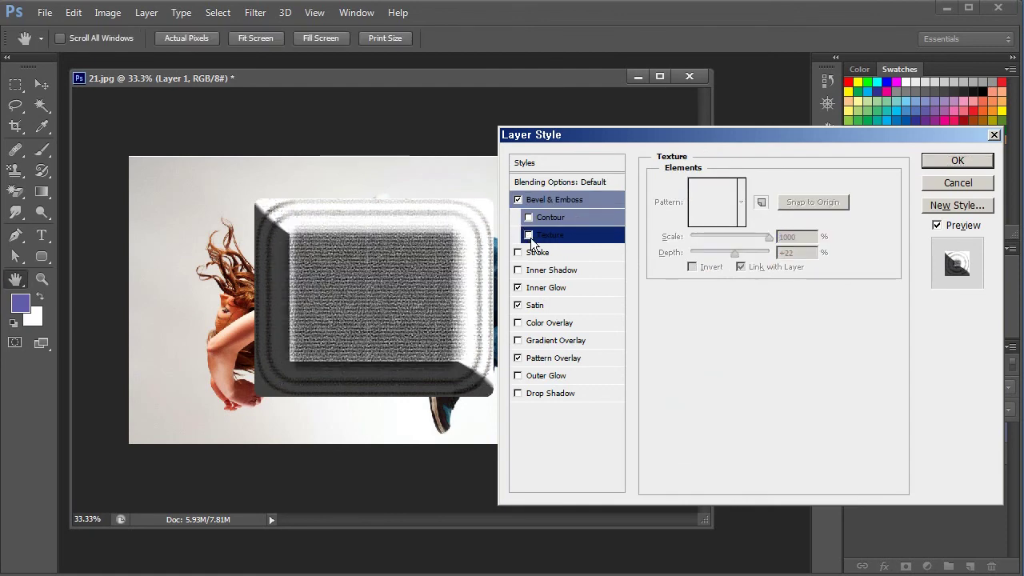
click(556, 358)
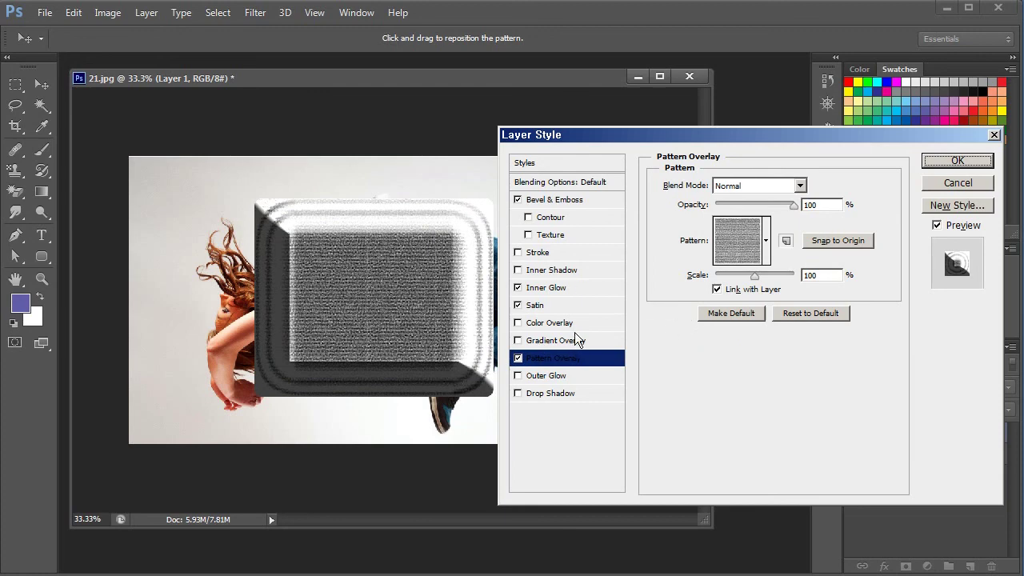
Replace the Pattern Overlay with a bright yellow Outer Glow (H 55, S 100, B 100) 128 px in size.
click(561, 375)
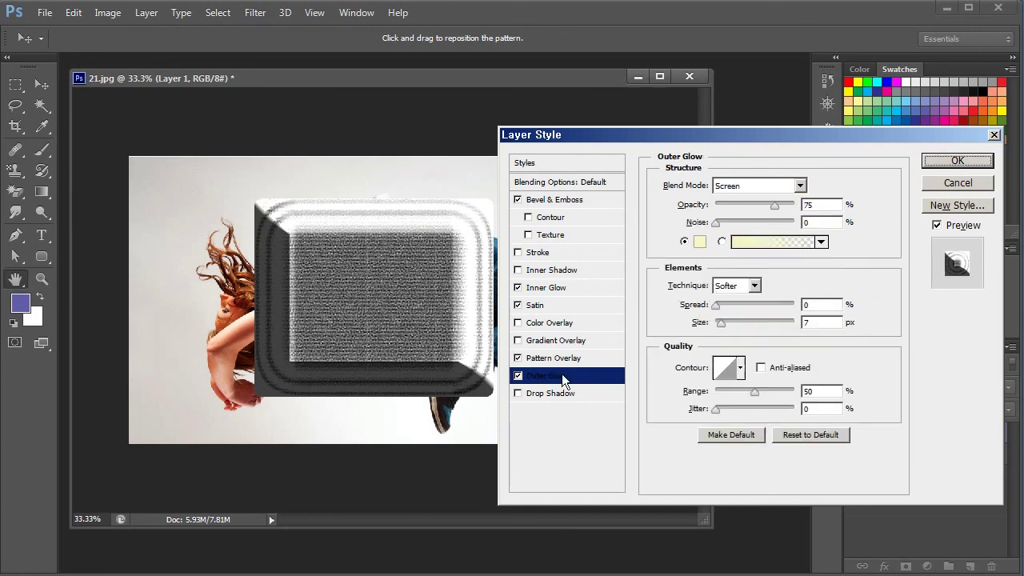
click(519, 359)
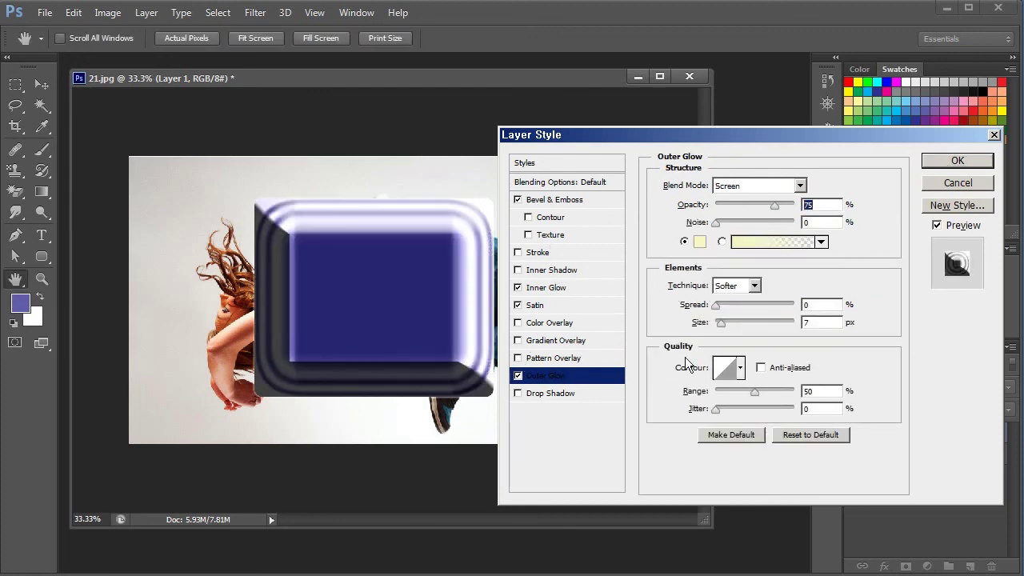
click(700, 242)
click(360, 408)
click(424, 386)
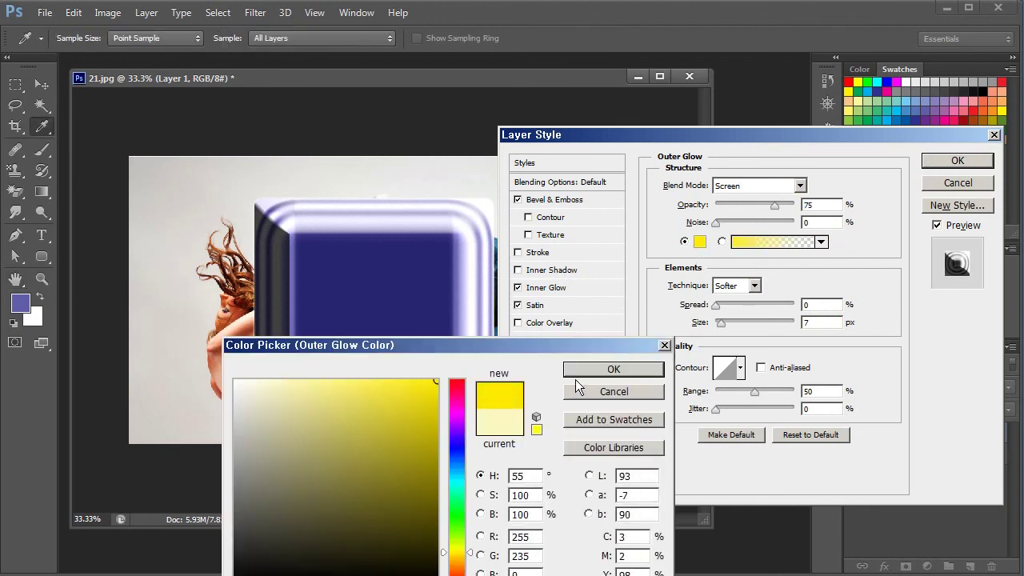
click(613, 369)
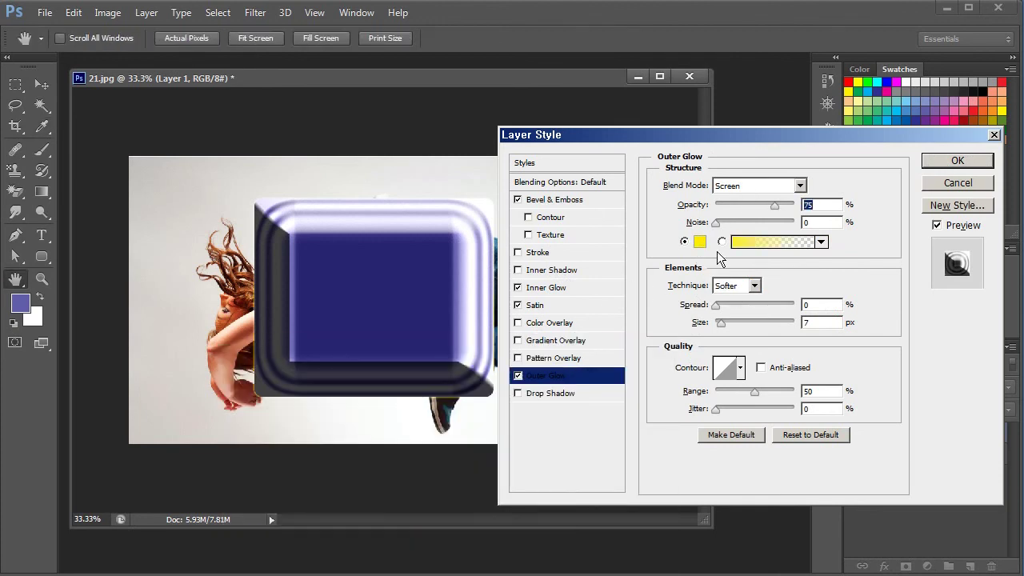
drag(719, 320, 770, 325)
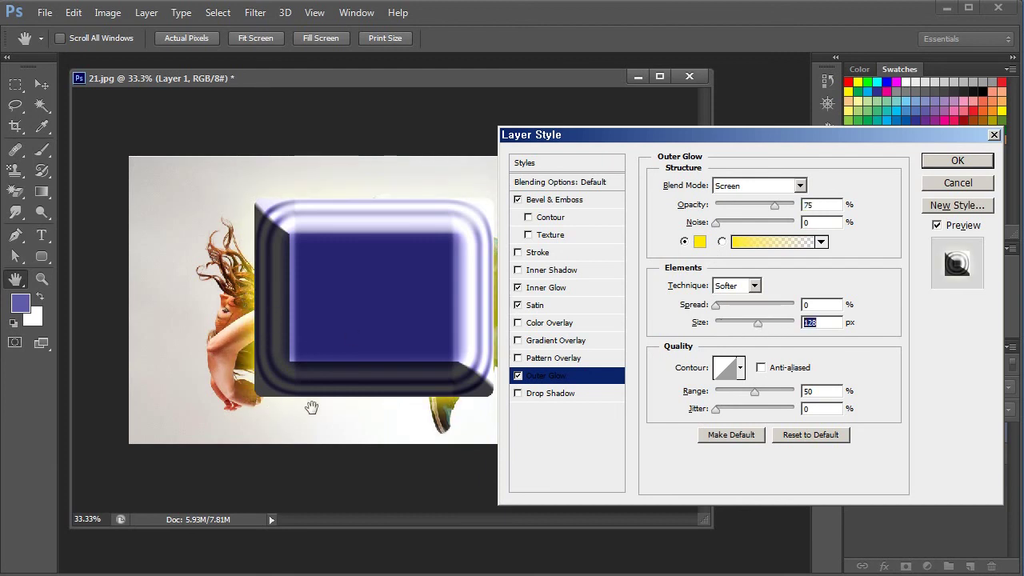
Replace the Outer Glow with a Drop Shadow of 3 px distance, 5% spread and 100 px size, and turn the shadow off after previewing it.
click(517, 376)
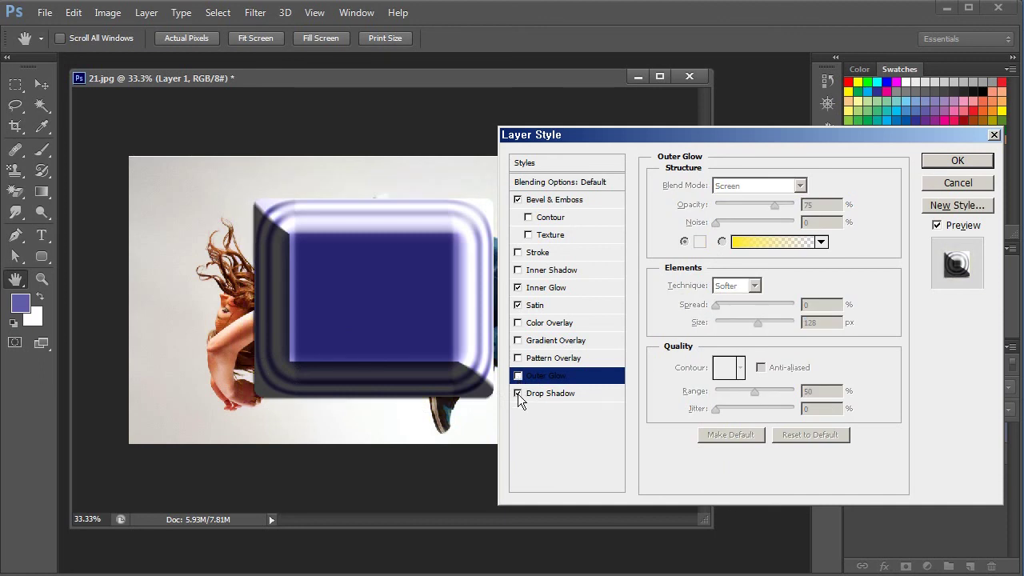
click(571, 392)
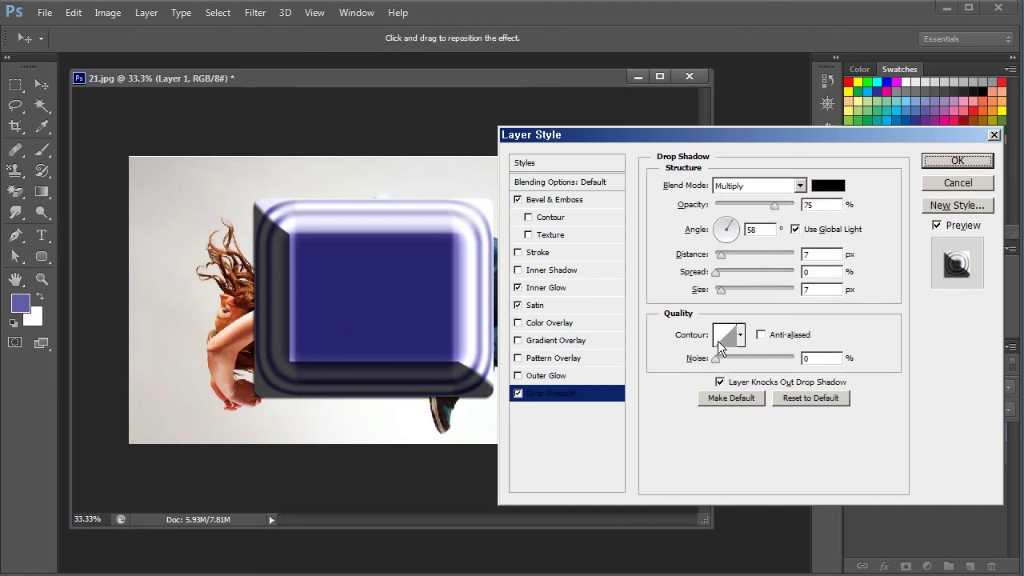
drag(719, 289, 720, 258)
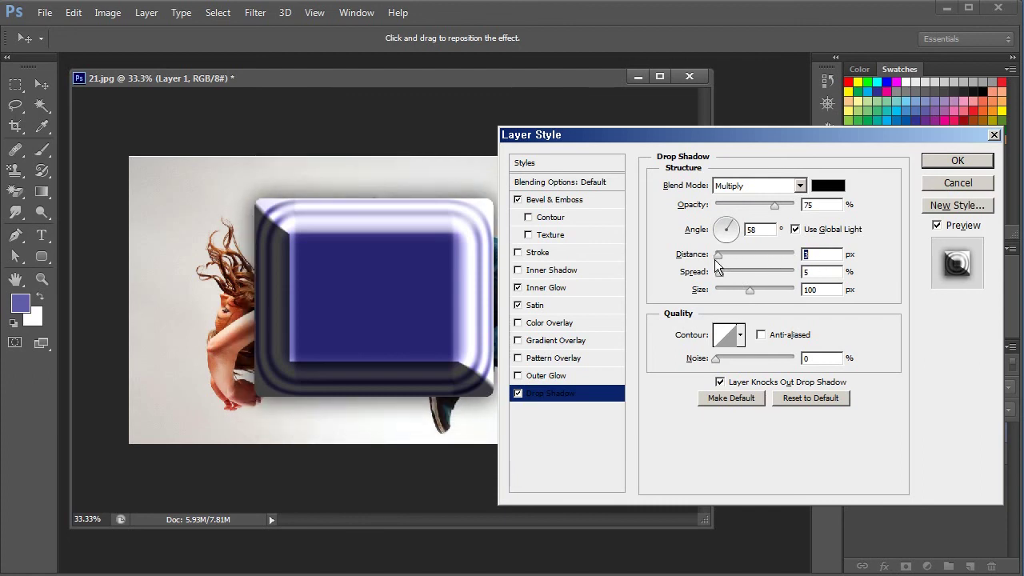
click(518, 393)
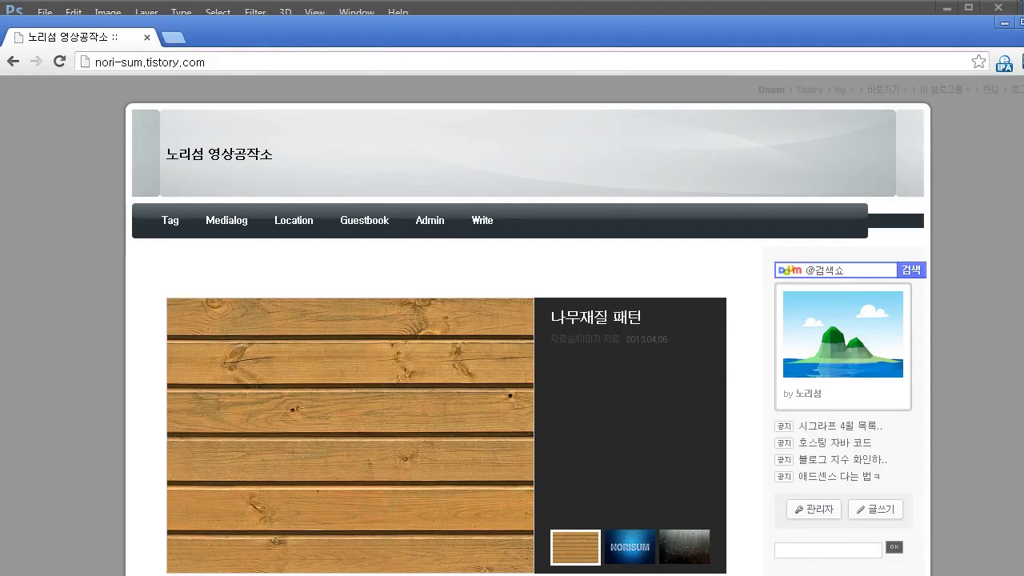
Switch to the browser with the nori-sum.tistory.com blog and list the posts in the Photoshop text effects subcategory (포토샵 글씨 이펙트).
mouse_move(1023, 575)
mouse_down()
mouse_move(1000, 575)
mouse_move(1023, 573)
mouse_up()
click(1008, 551)
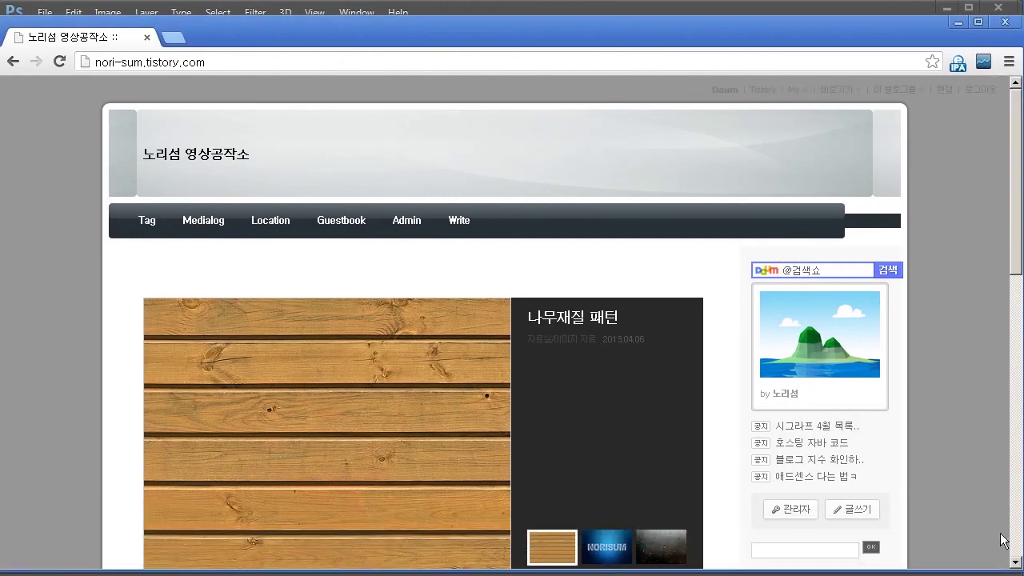
scroll(905, 391, down, 5)
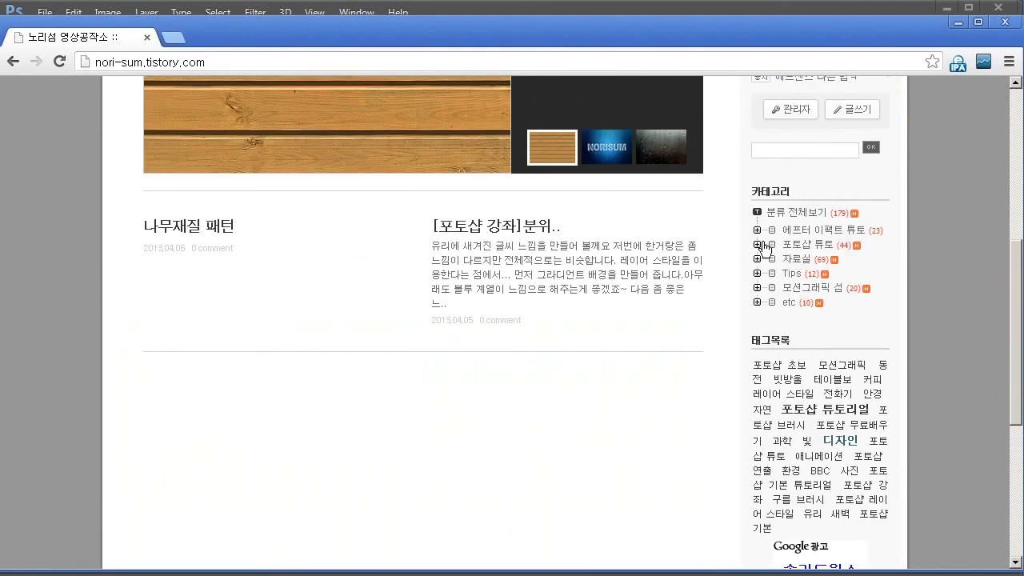
click(757, 244)
click(845, 317)
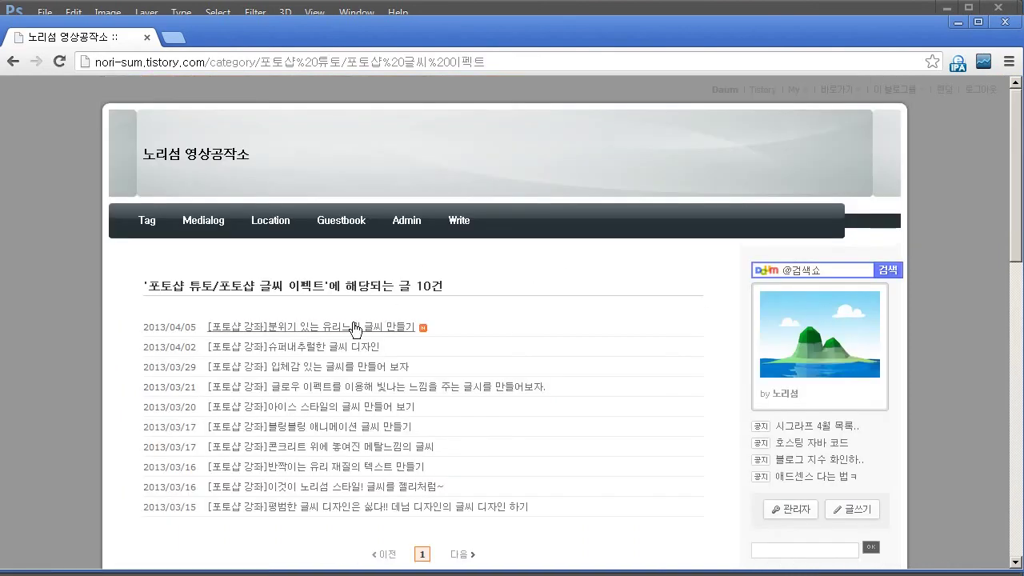
Open the 2013/04/05 tutorial on glass-like lettering and examine its NORISUM example image.
click(356, 327)
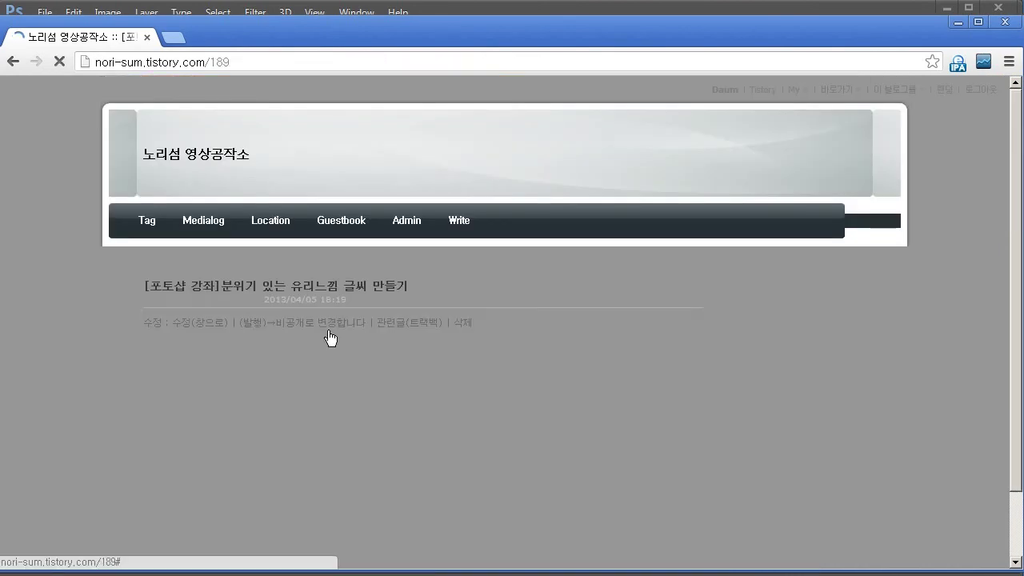
scroll(549, 347, down, 10)
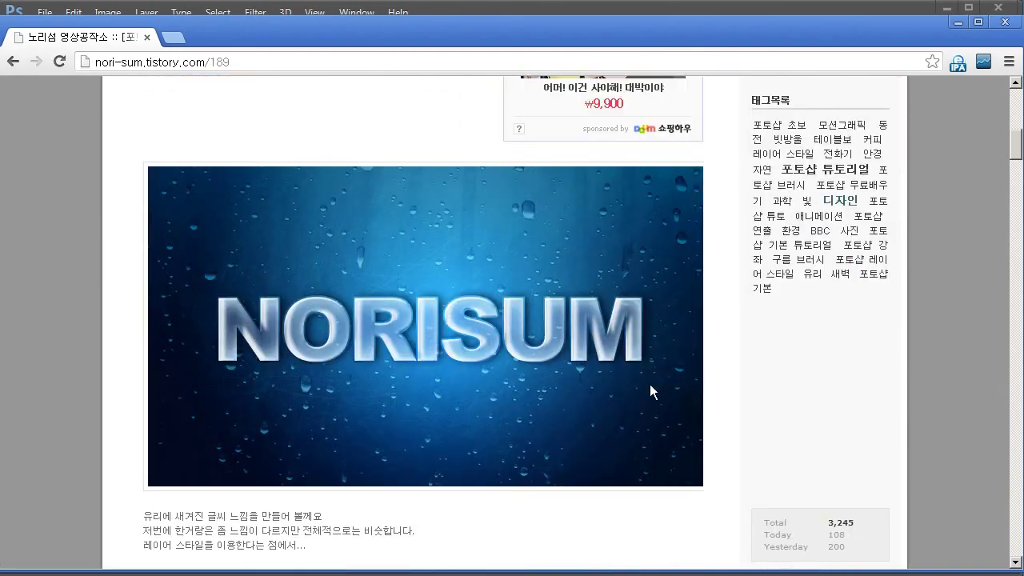
scroll(926, 280, up, 4)
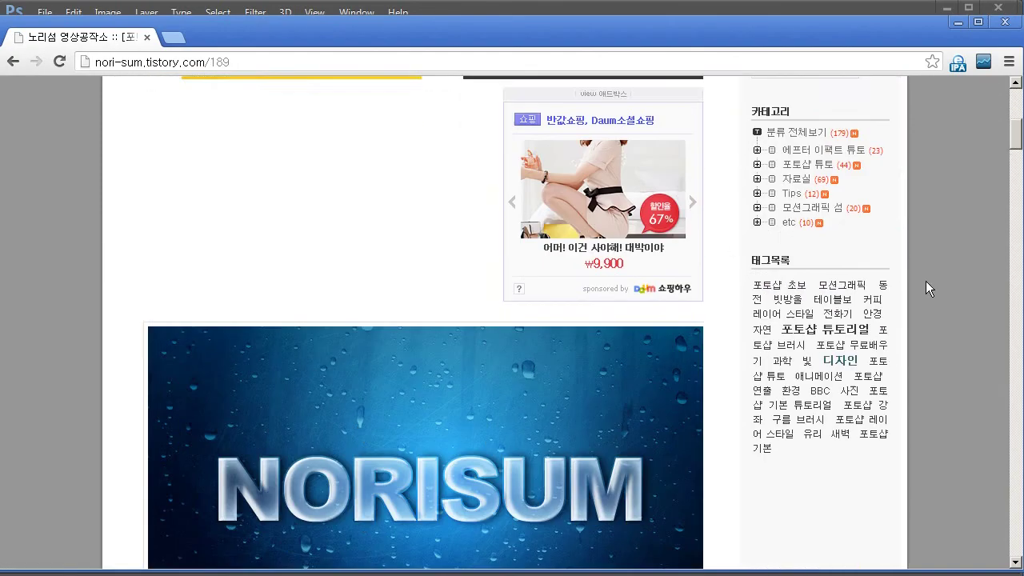
scroll(928, 292, down, 3)
scroll(928, 292, down, 3)
scroll(929, 296, up, 2)
scroll(856, 240, up, 3)
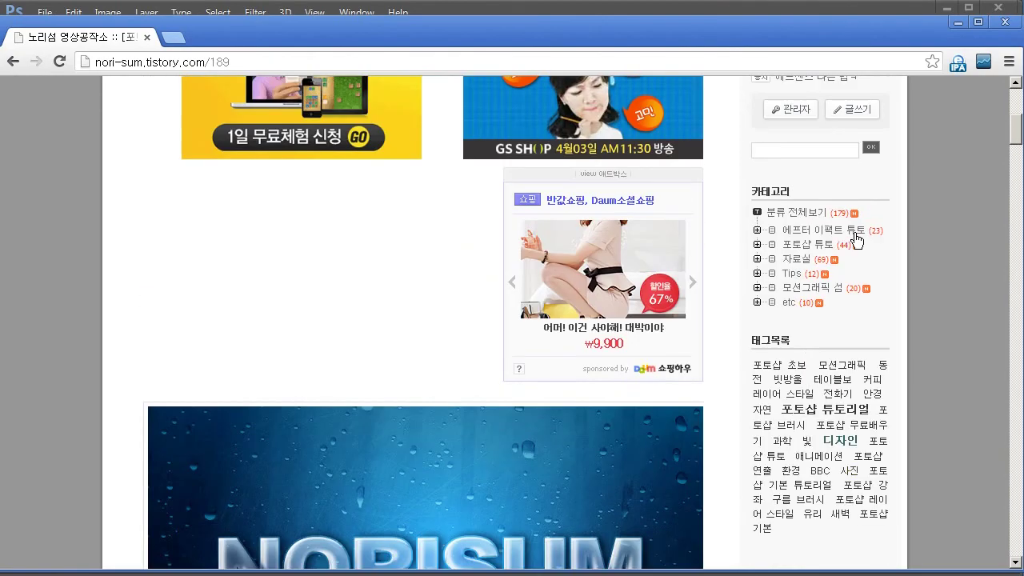
Go back to the post list, open the sparkling animated lettering tutorial (블링블링 애니메이션 글씨 만들기) and look through its content.
click(13, 61)
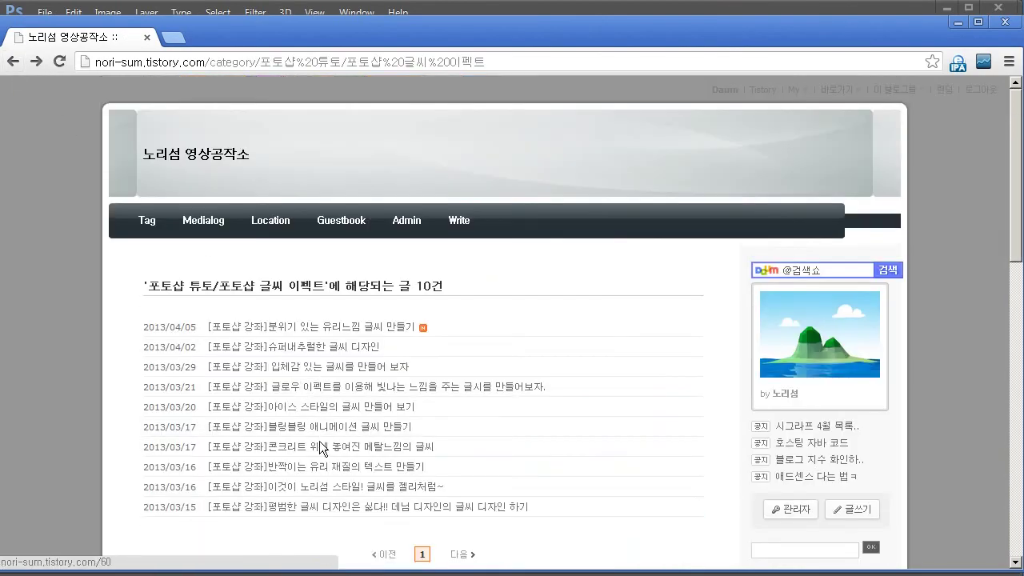
click(331, 427)
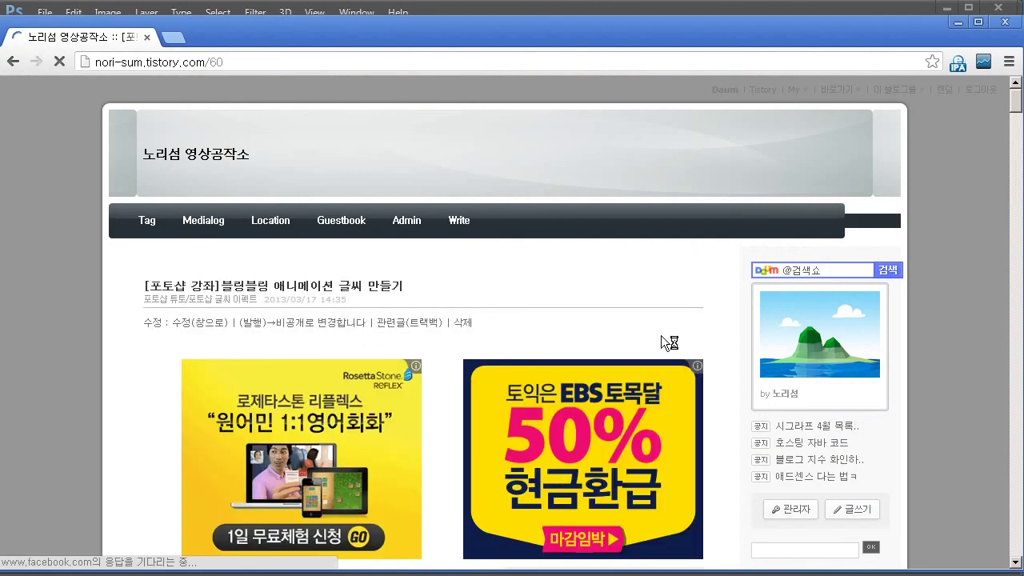
scroll(635, 322, down, 10)
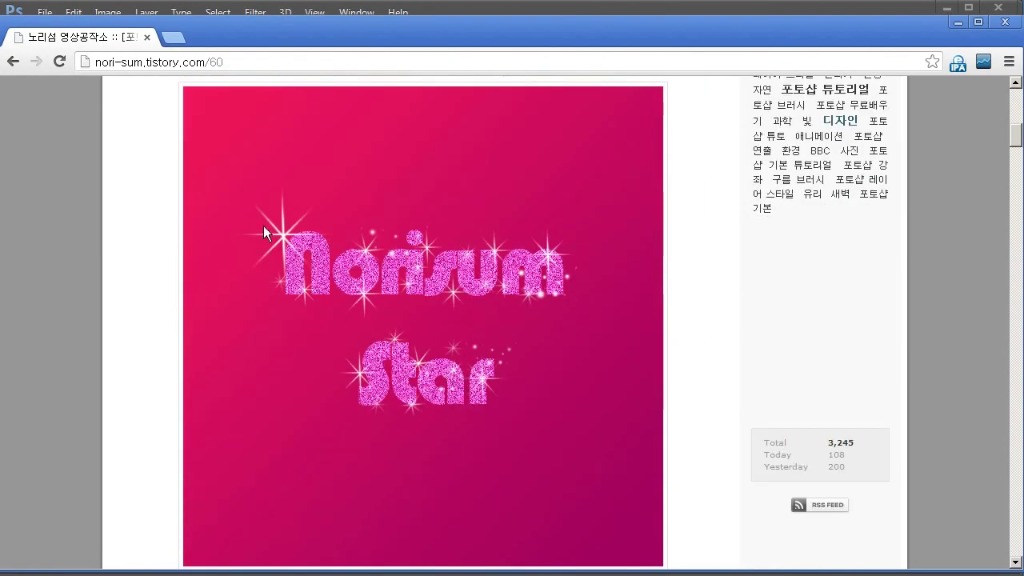
scroll(727, 276, down, 15)
mouse_move(1015, 196)
mouse_down()
mouse_move(1017, 522)
mouse_move(1013, 176)
mouse_up()
Return to Photoshop and discard all the Layer Style effects tried on the rounded rectangle.
click(958, 21)
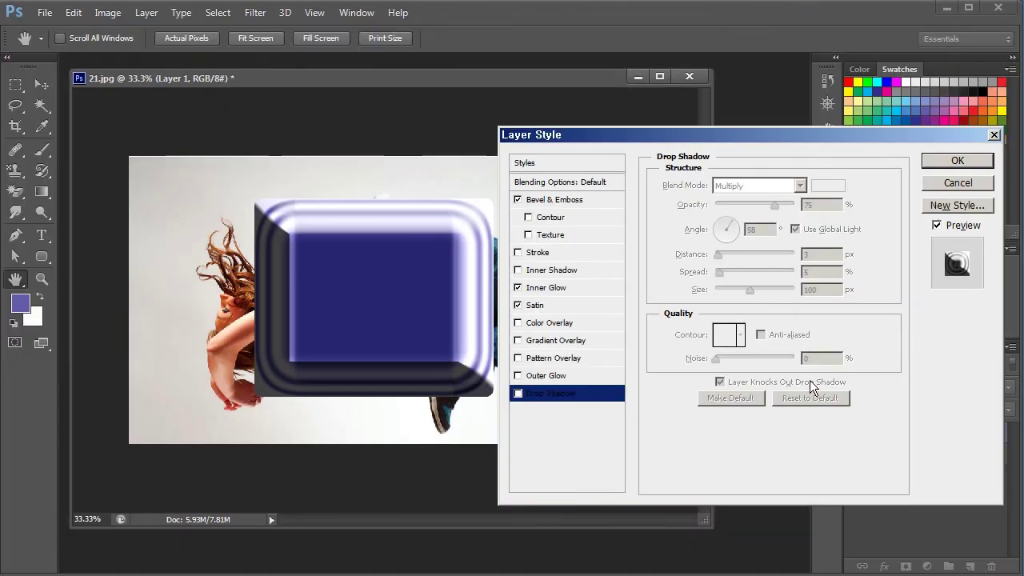
click(984, 183)
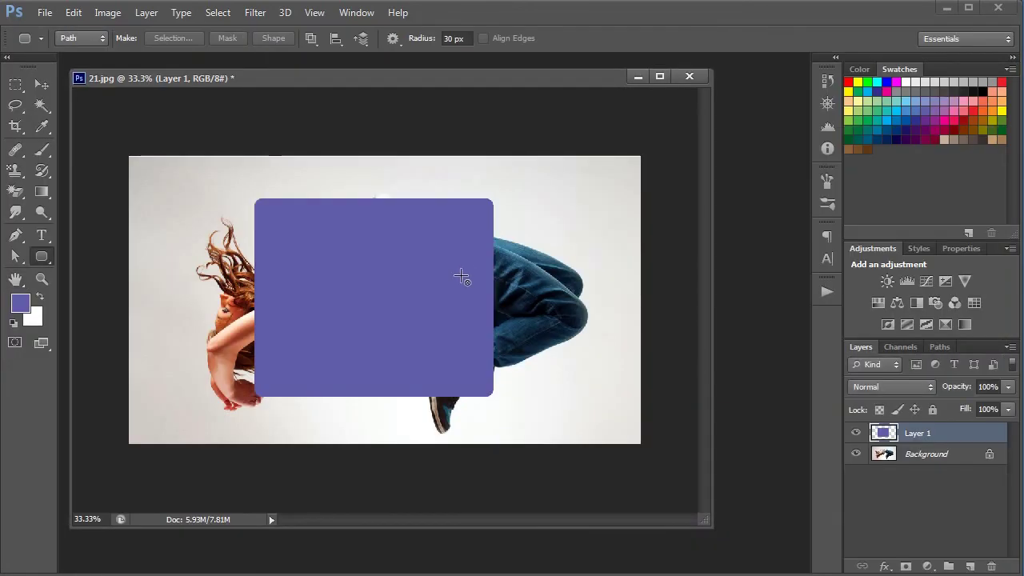